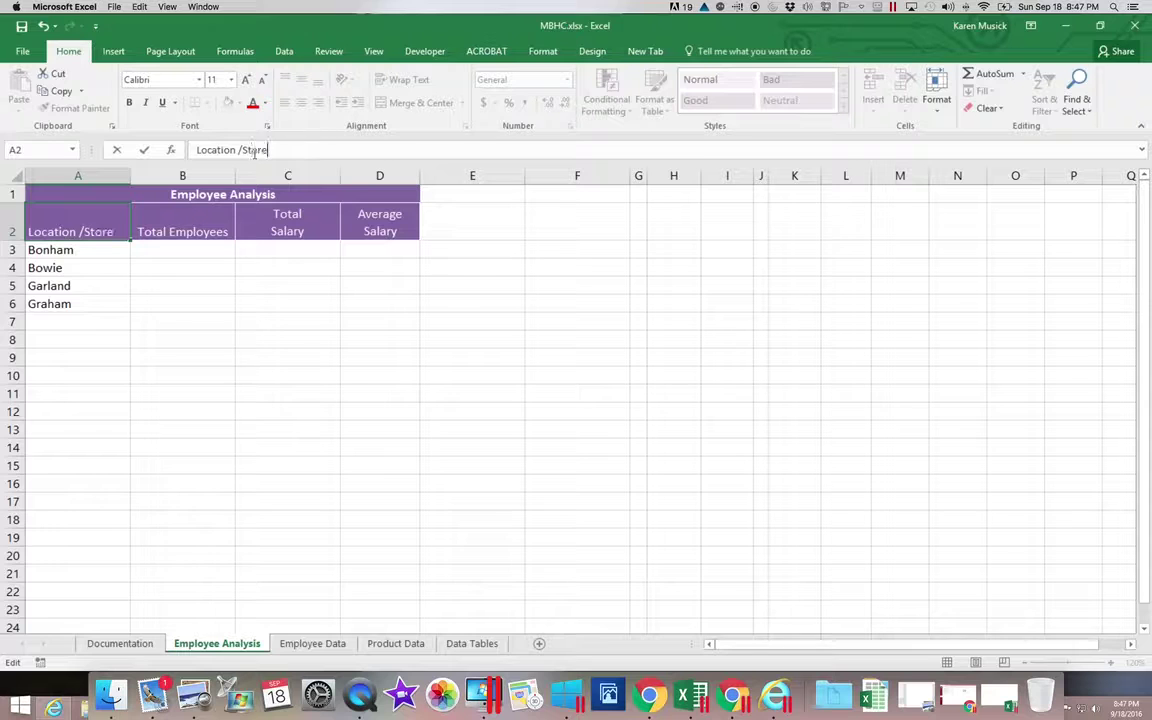
Step: Confirm the "Location /Store" header text in cell A2
key(Return)
scroll(230, 200, down, 3)
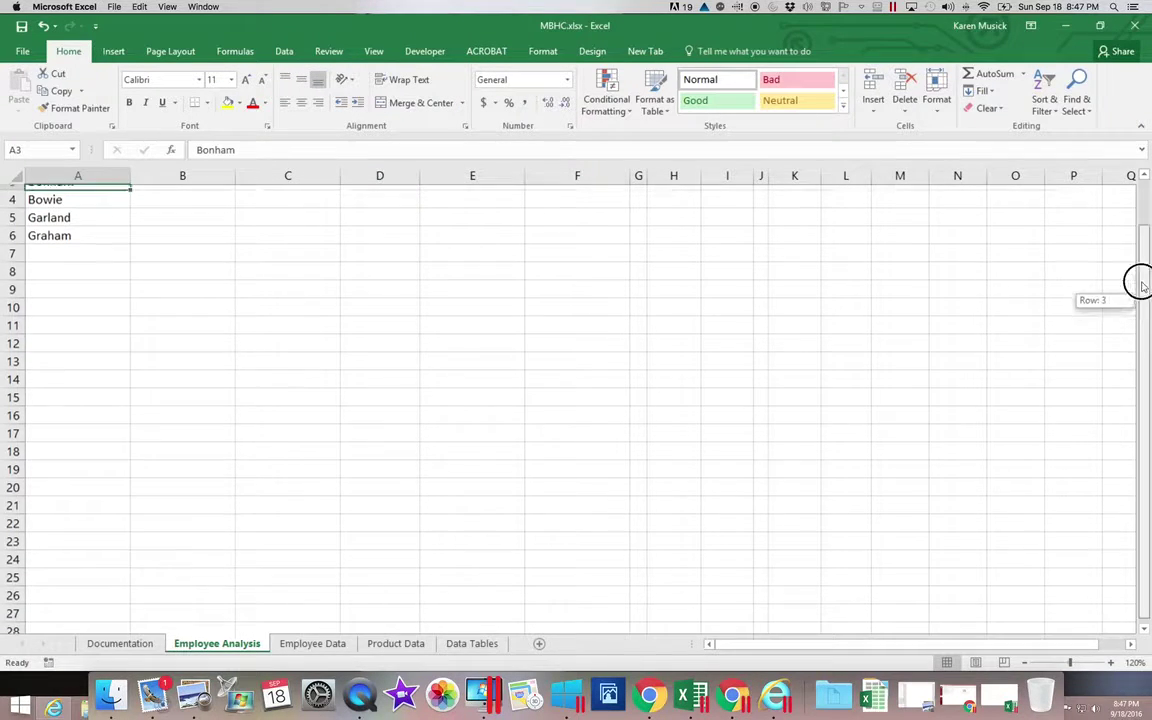
scroll(1139, 283, up, 3)
Step: Search the function library for "countif" and insert the COUNTIF function in Bonham's Total Employees cell, B3
click(195, 248)
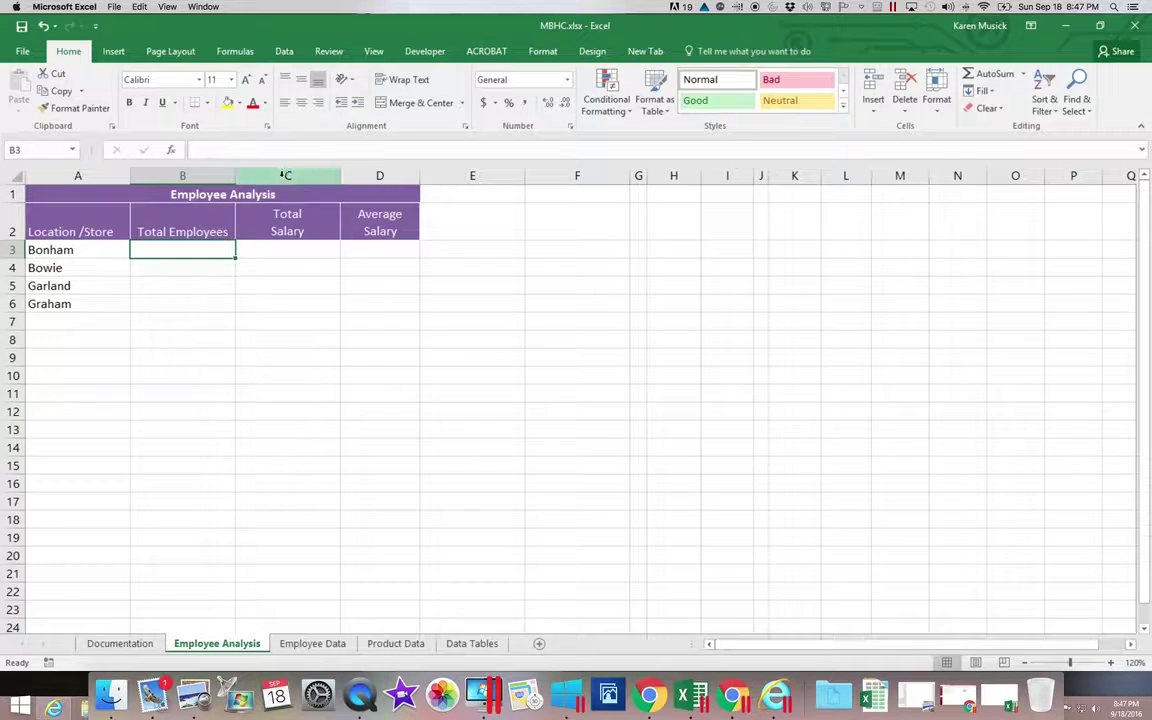
click(245, 52)
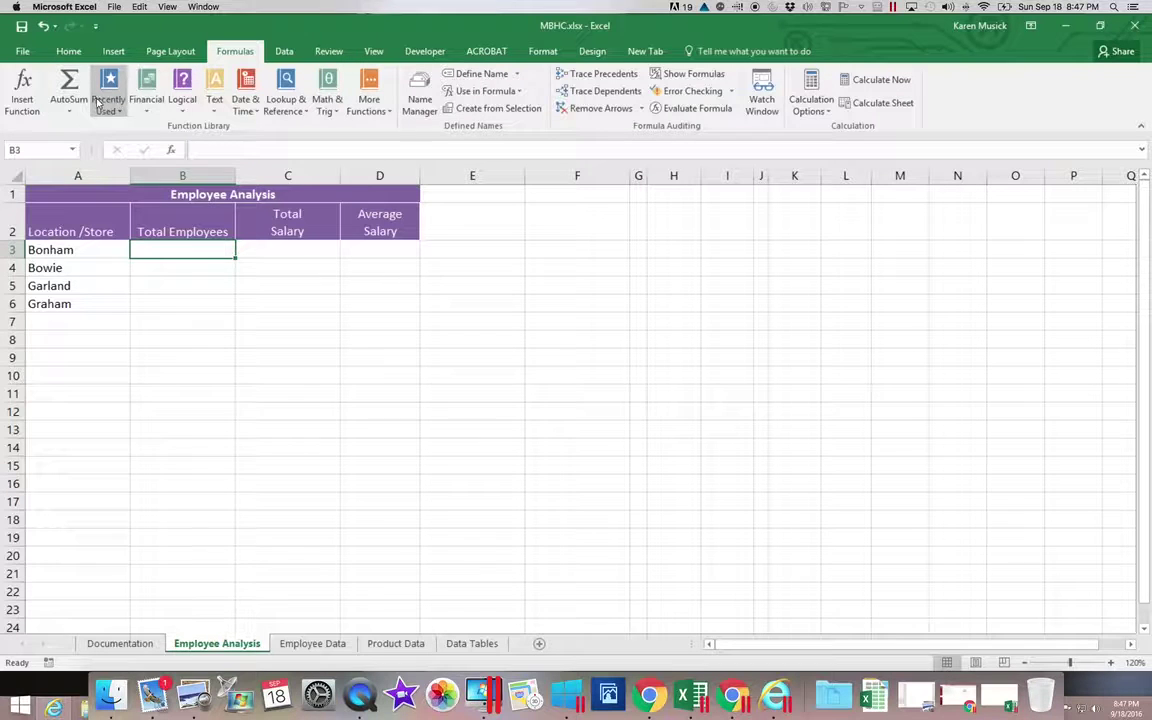
click(22, 100)
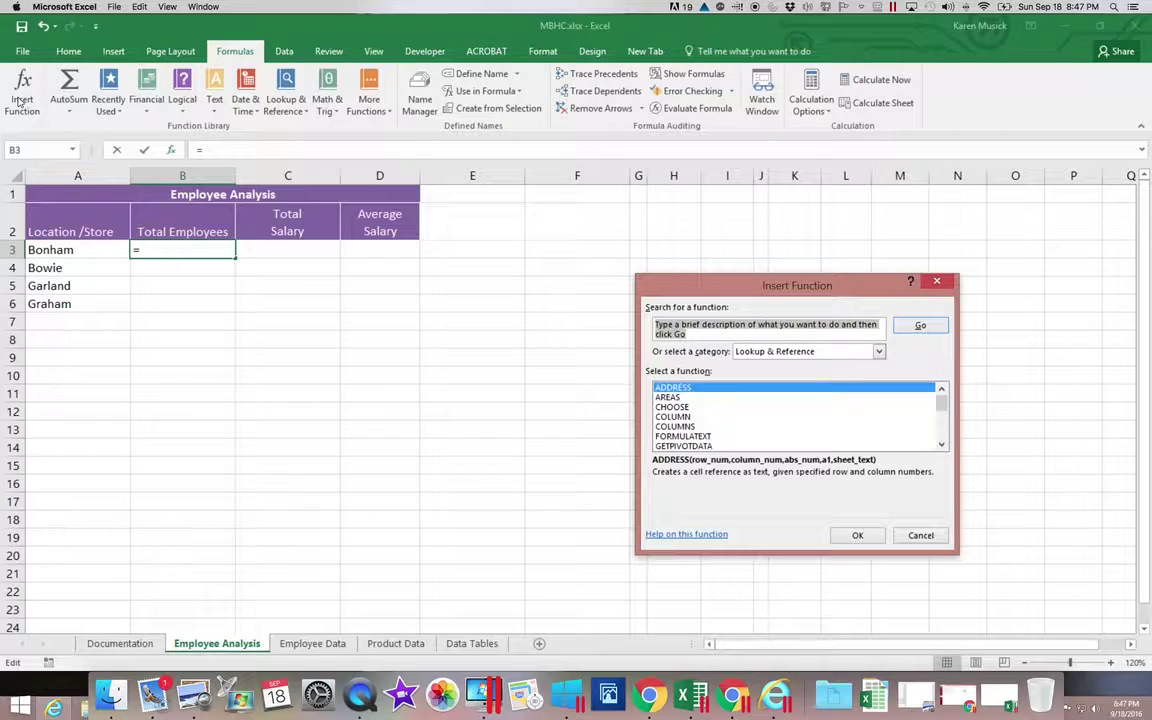
text(co)
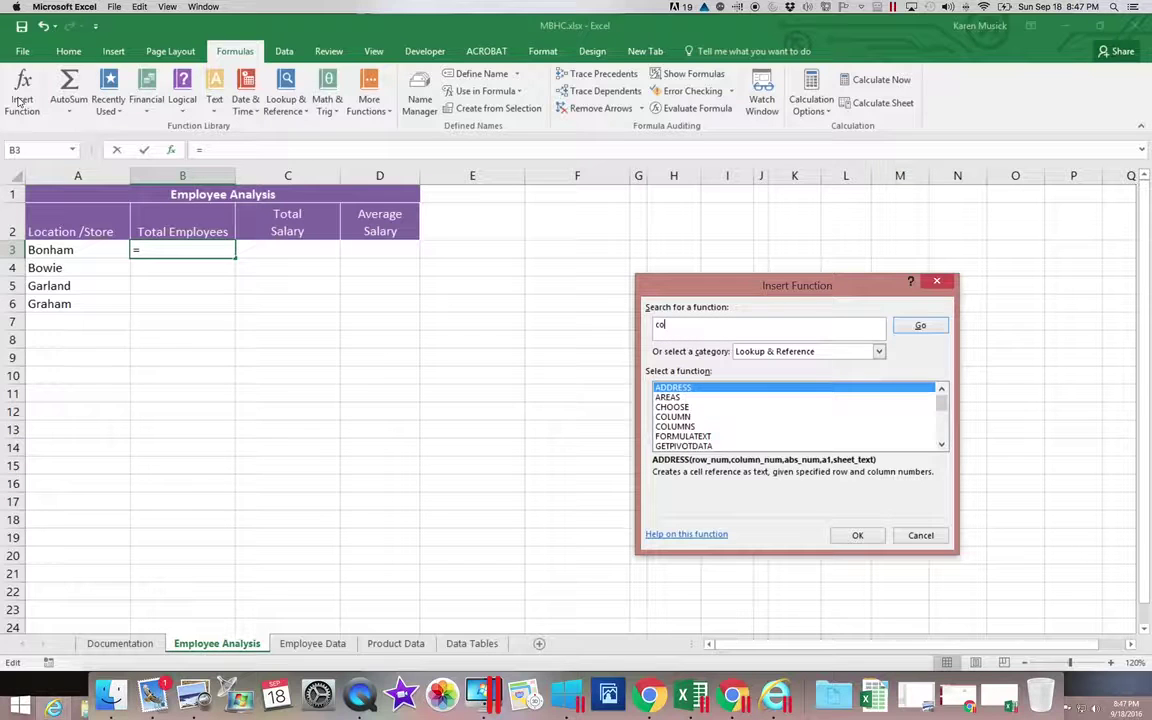
text(untif)
click(918, 330)
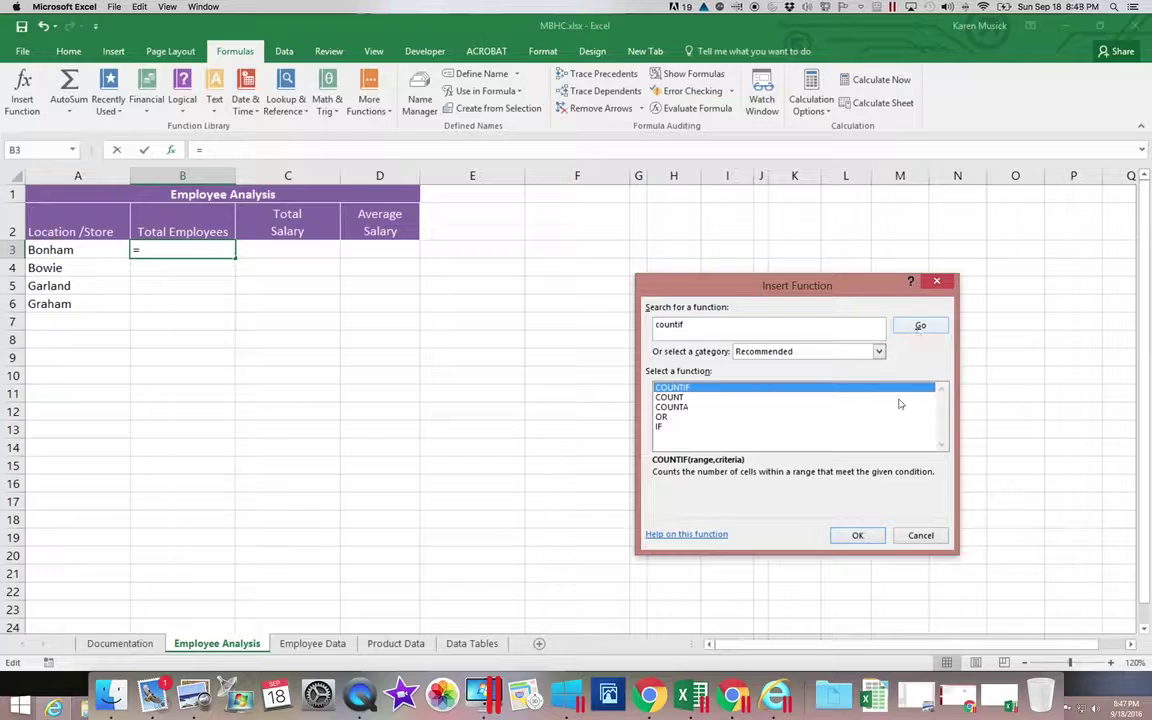
click(756, 390)
click(867, 535)
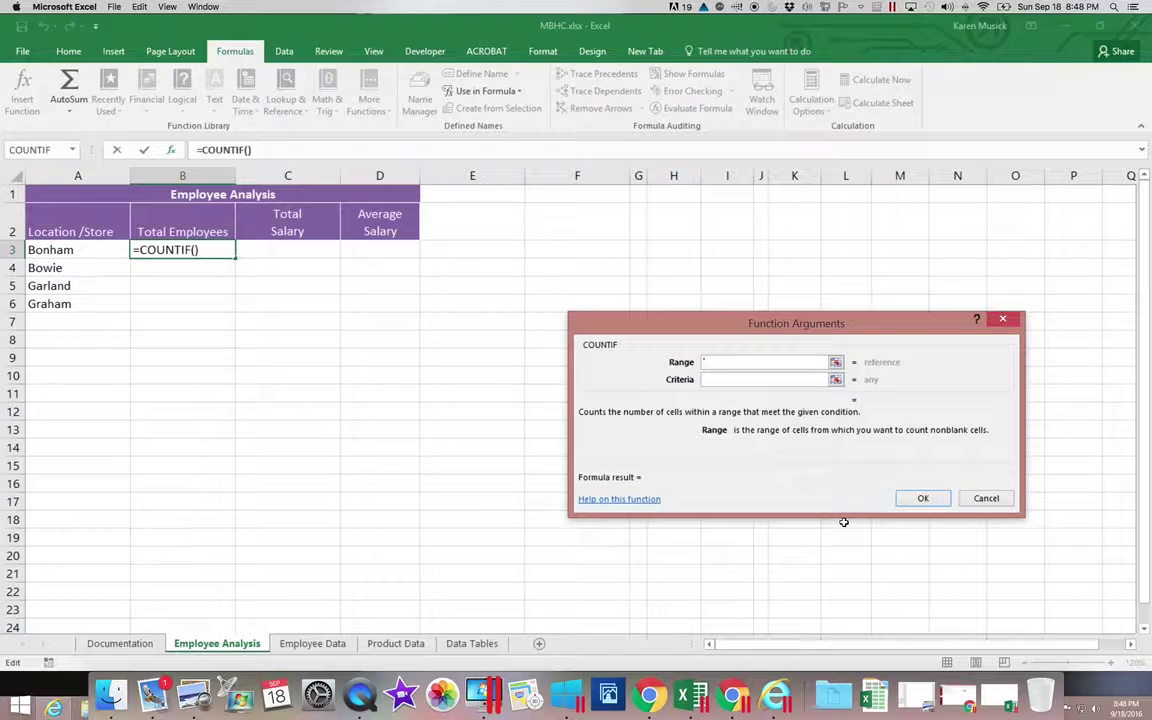
Step: Complete B3's COUNTIF with the Employee Data sheet's Store column, EmployeeTbl[Store], as range and A3 as criteria
click(350, 645)
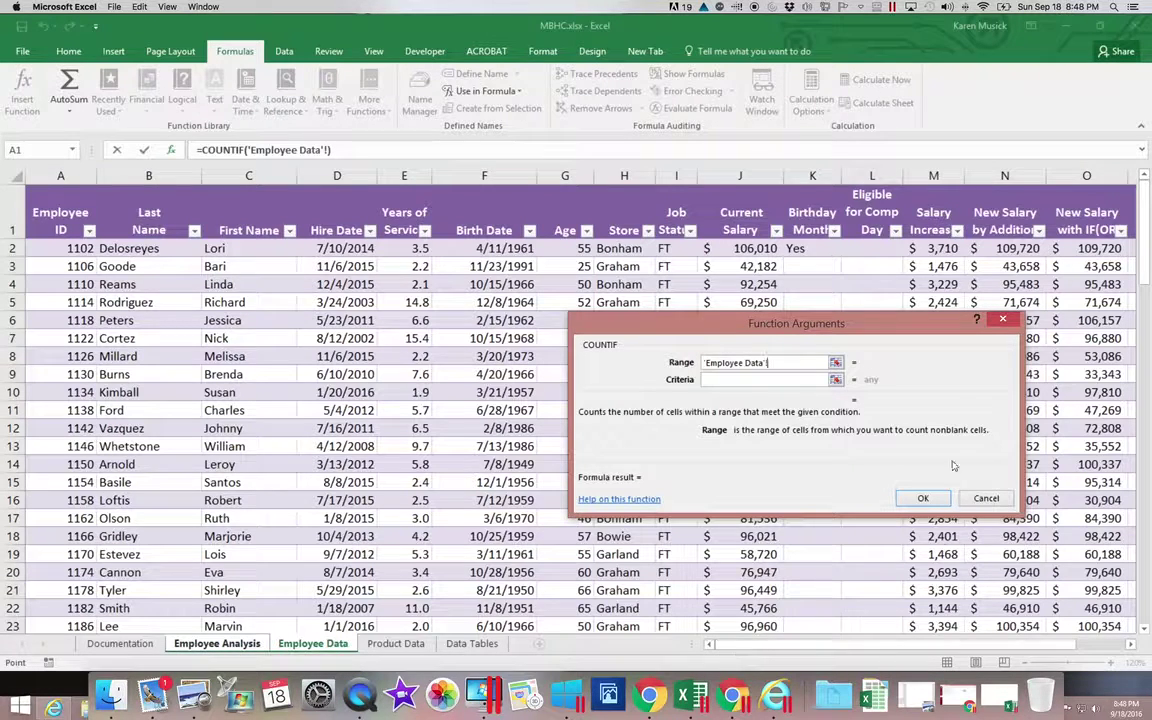
drag(625, 250, 620, 591)
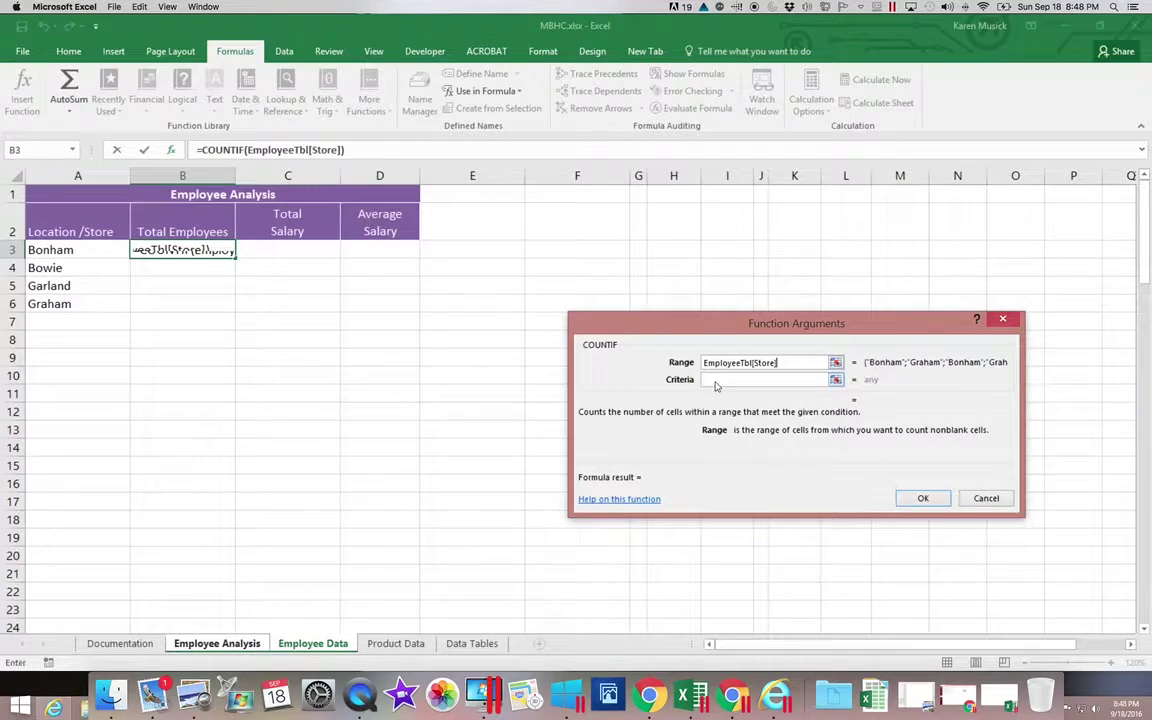
click(715, 380)
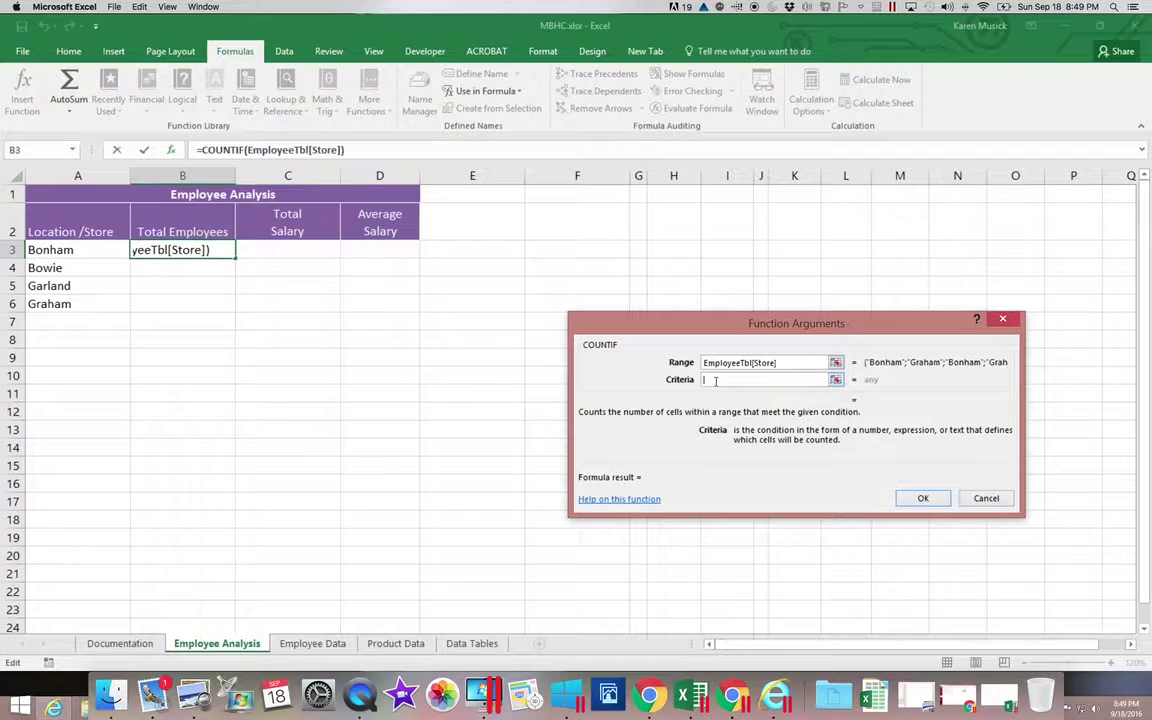
click(81, 250)
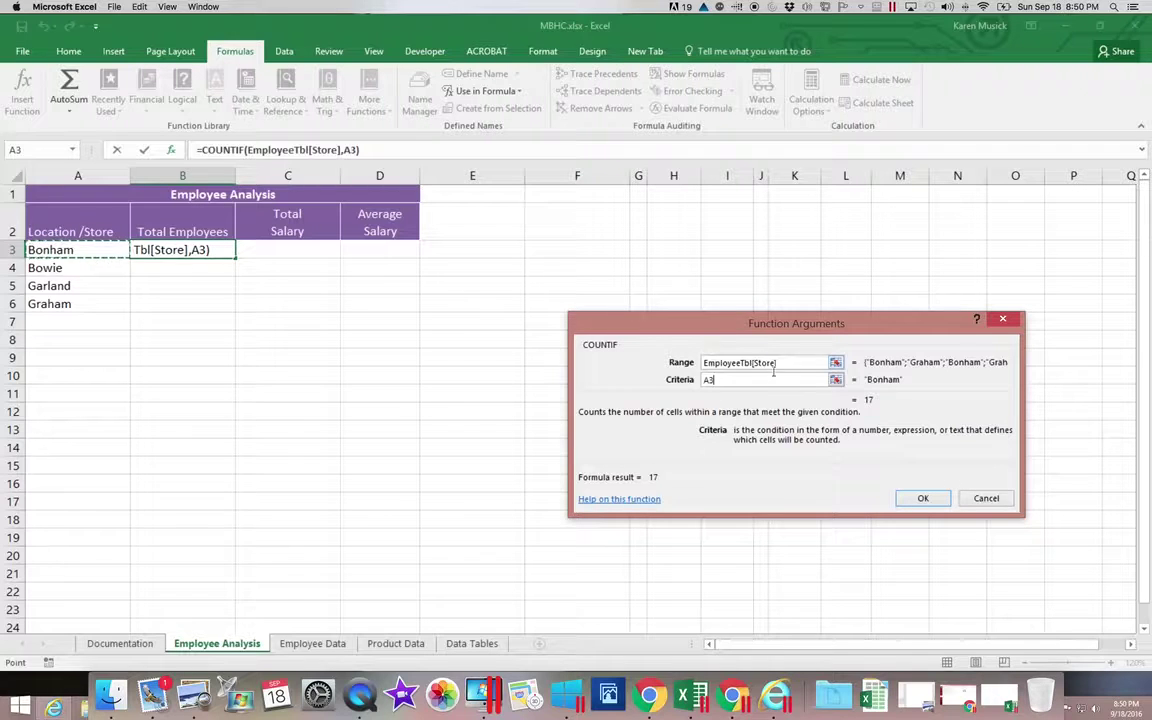
click(913, 497)
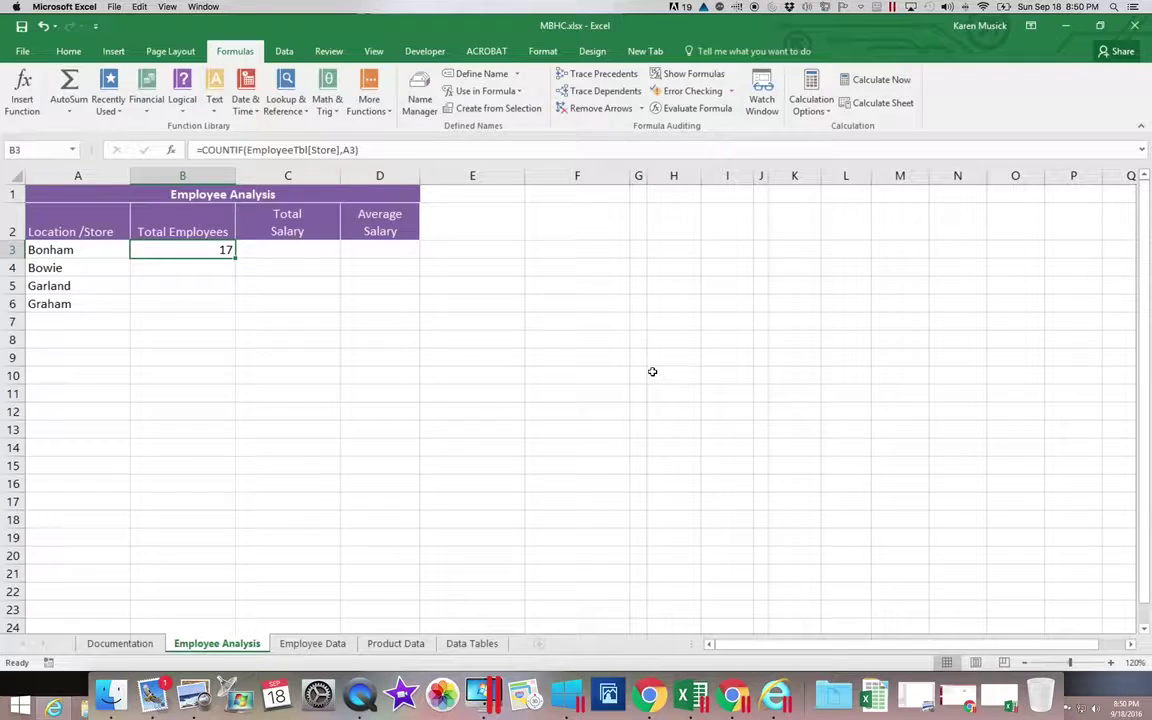
Step: Insert the COUNTIF function from the Most Recently Used category in Bowie's Total Employees cell, B4
scroll(162, 324, right, 2)
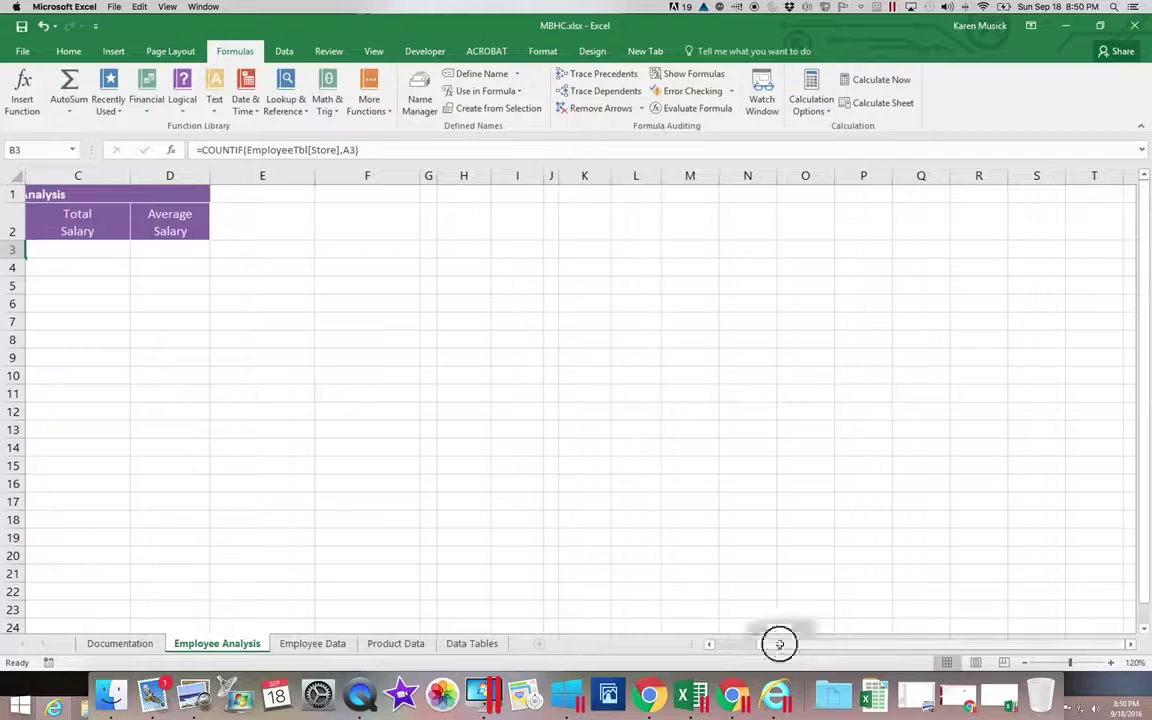
scroll(776, 643, left, 2)
key(Return)
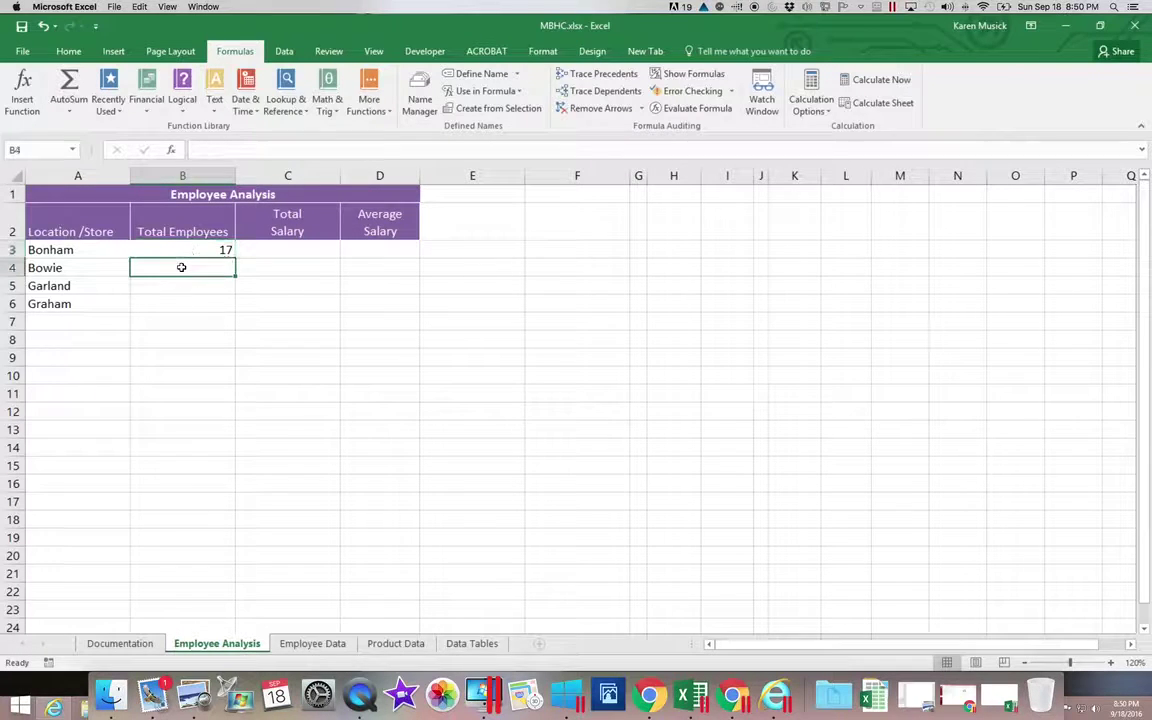
click(24, 95)
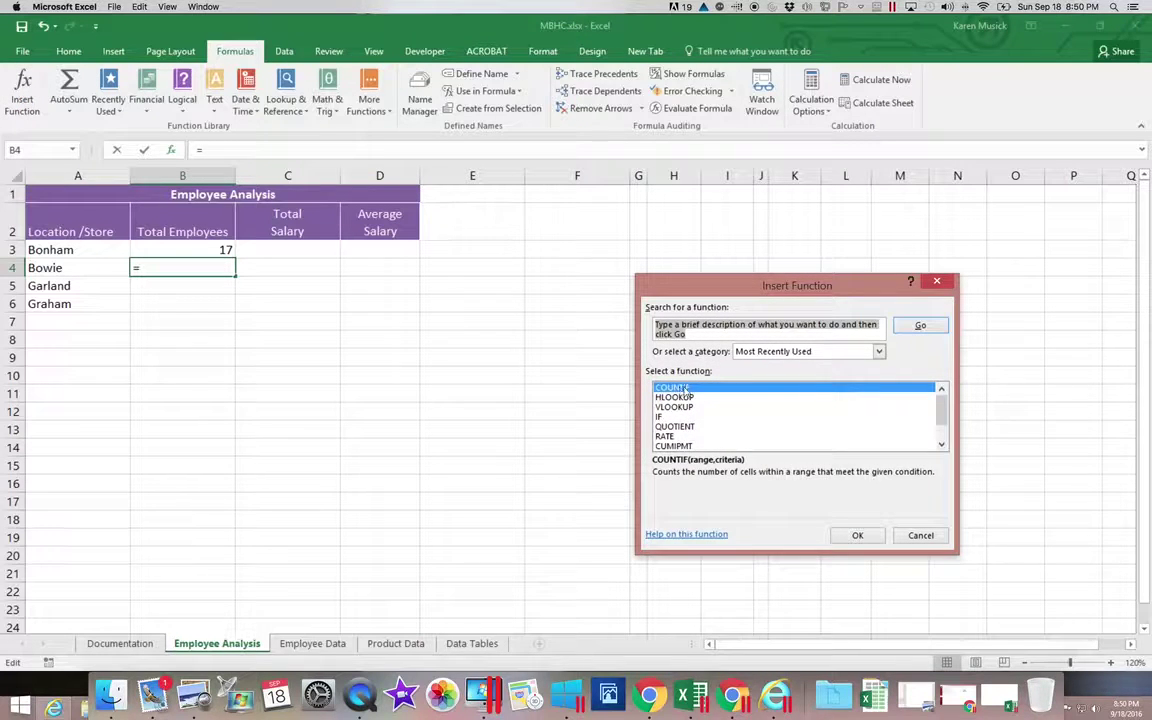
click(757, 352)
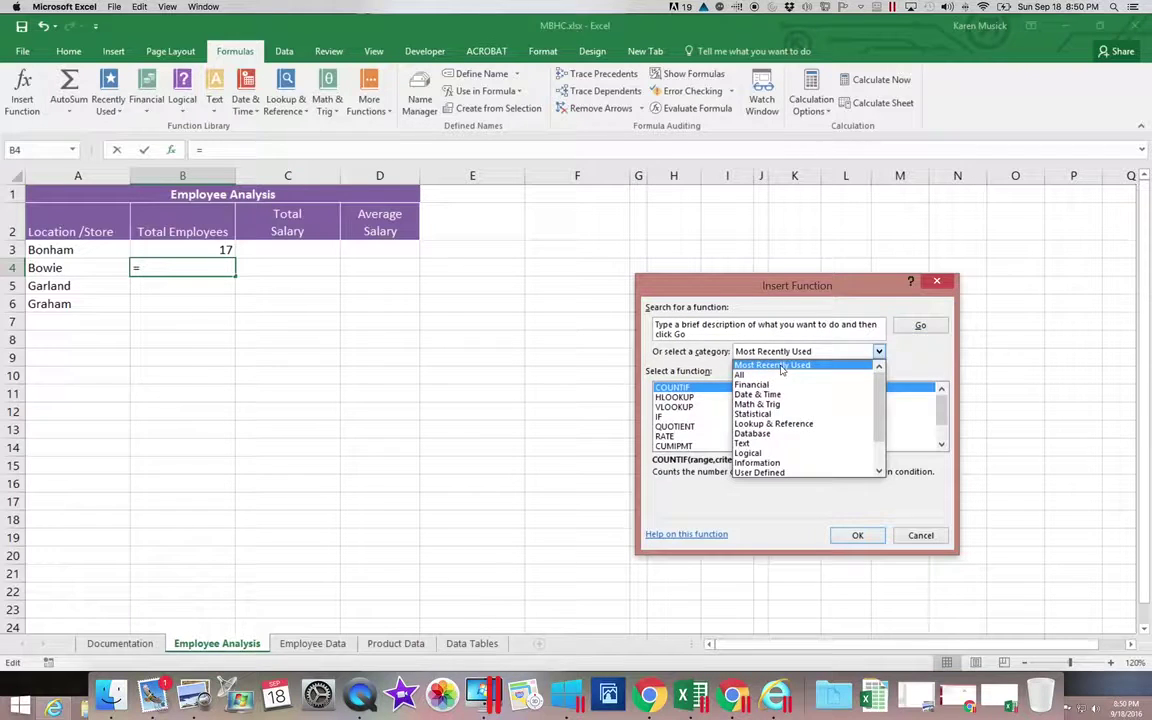
click(779, 366)
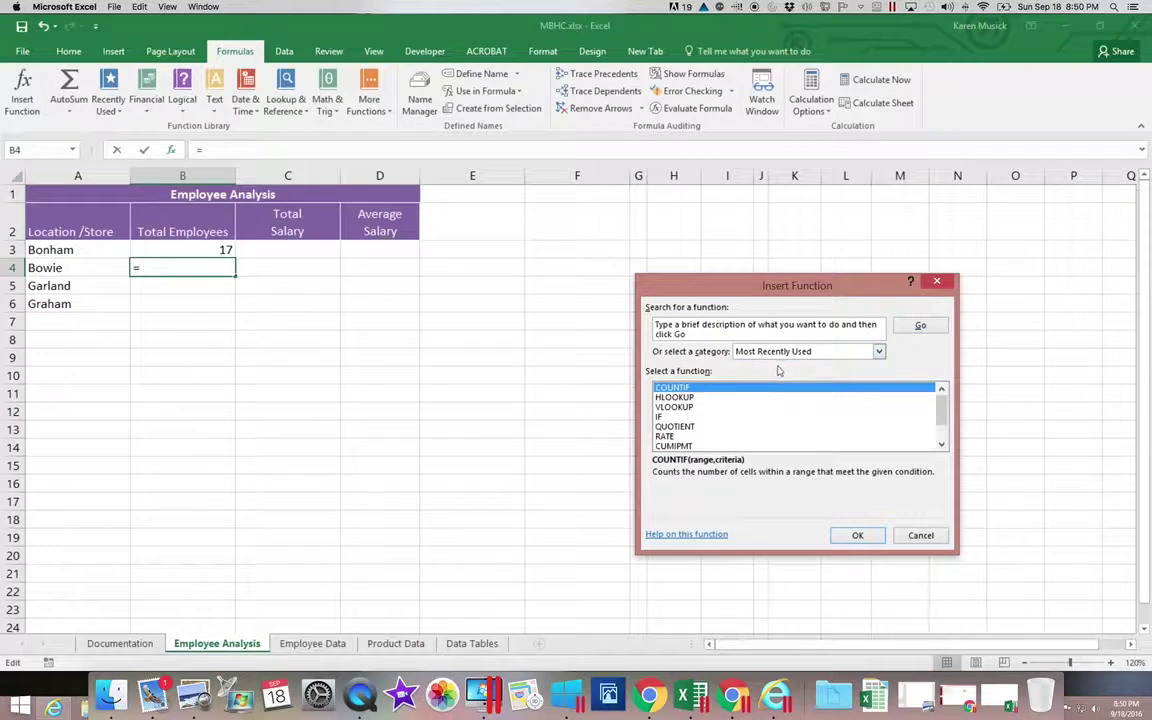
click(858, 536)
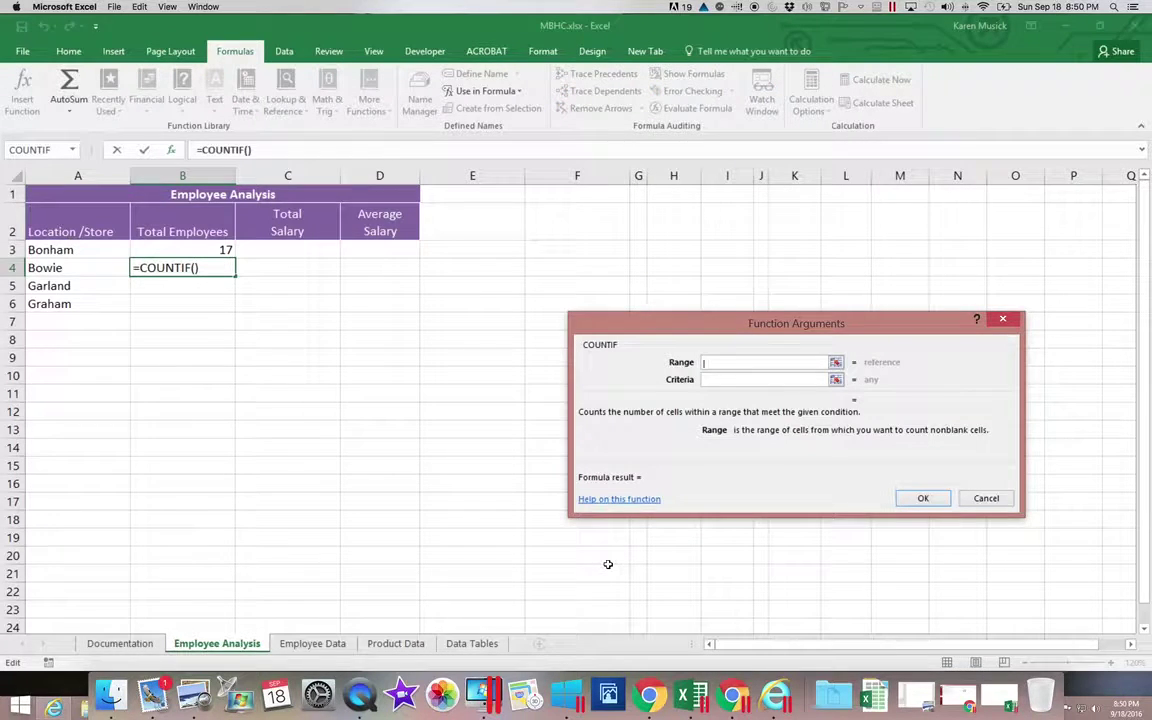
Step: Complete B4's COUNTIF with EmployeeTbl[Store] from the Employee Data sheet as range and A4 as criteria
click(336, 650)
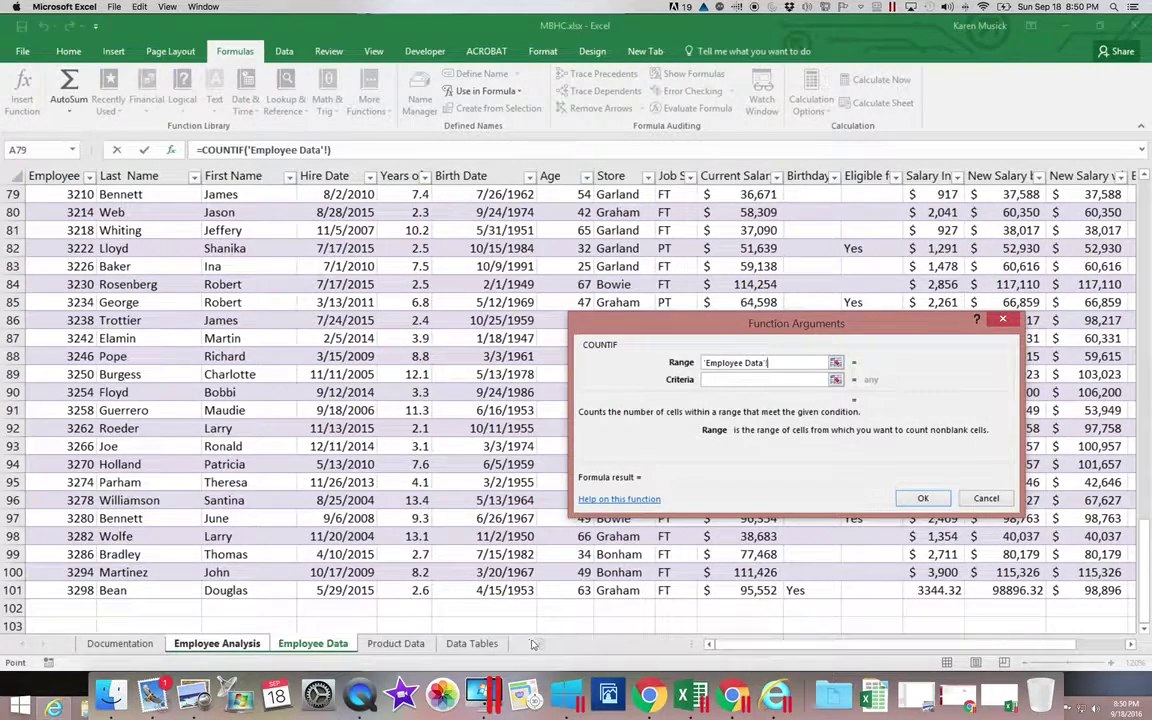
click(621, 591)
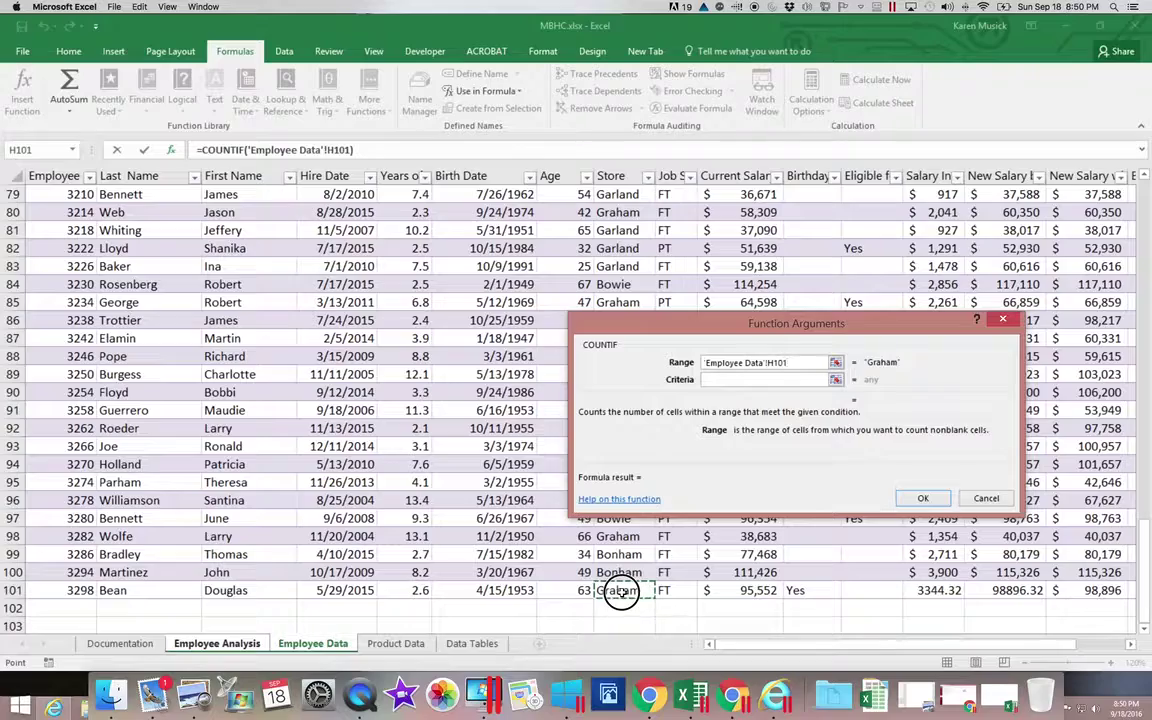
drag(621, 591, 617, 248)
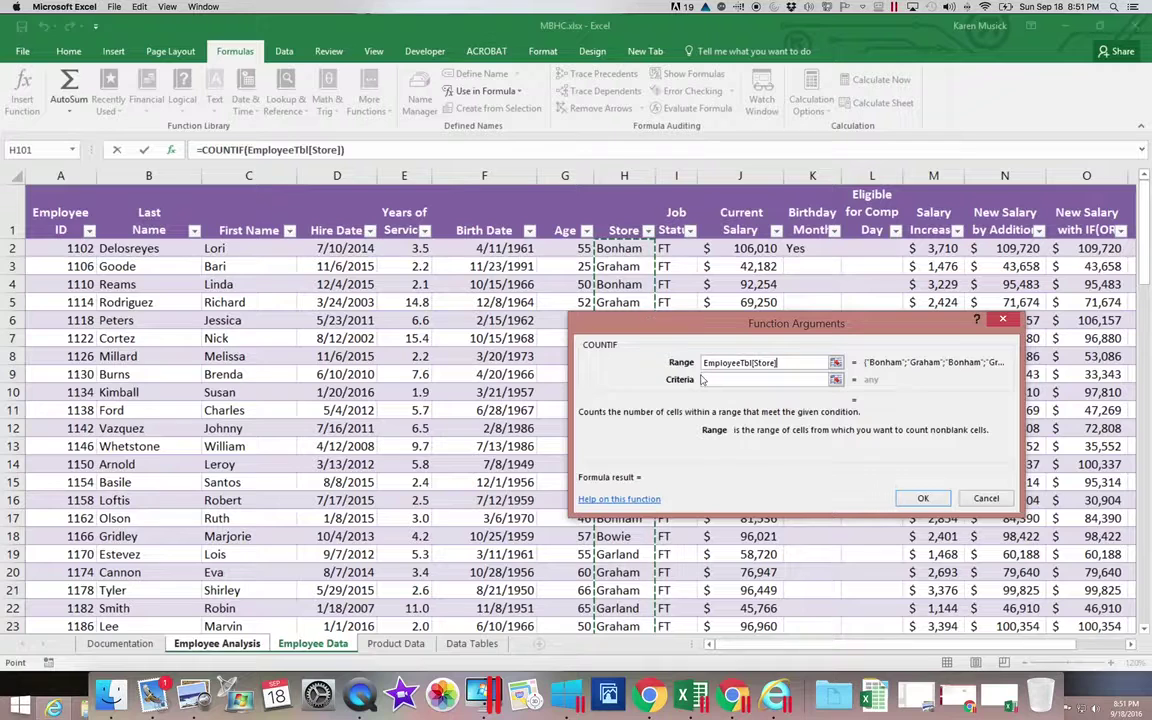
click(712, 379)
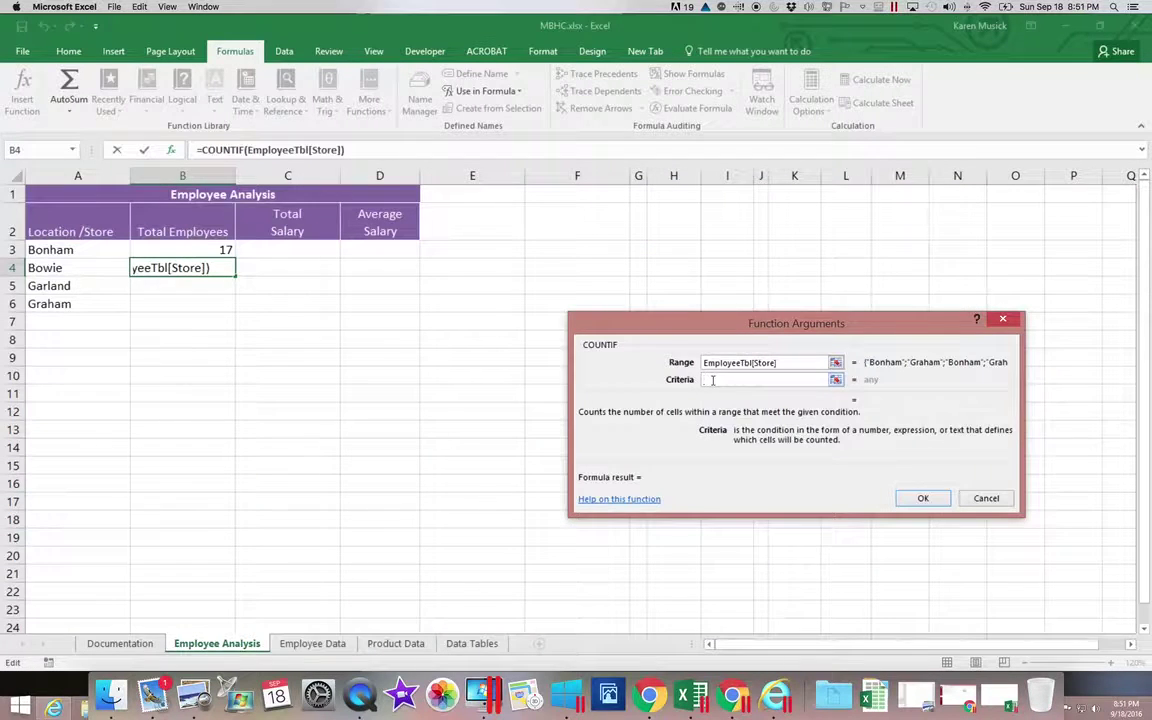
click(89, 268)
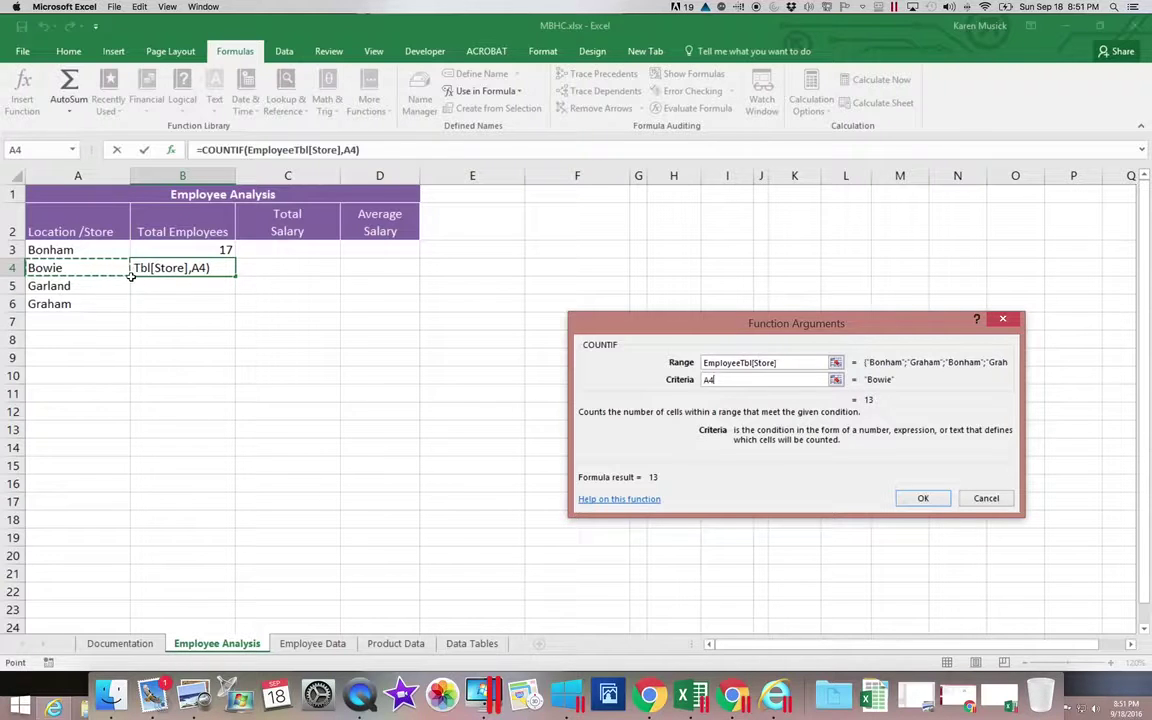
key(Return)
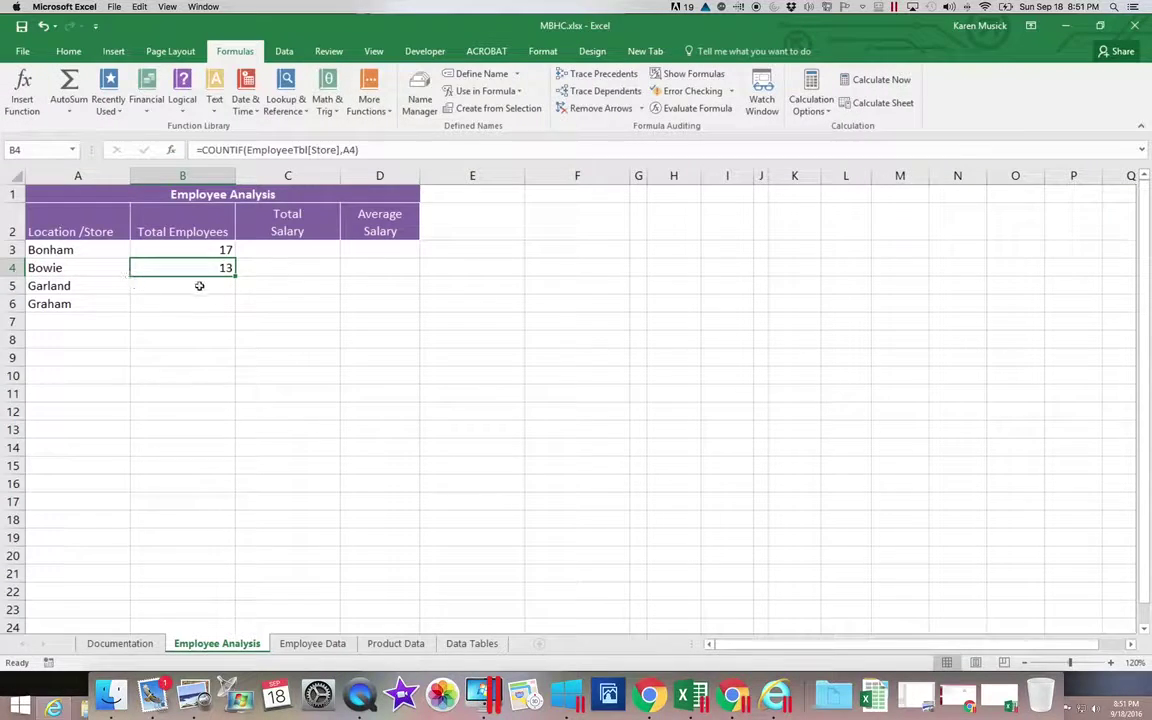
Step: Copy the COUNTIF formula from B4 down through B6 for Garland and Graham
scroll(205, 298, right, 2)
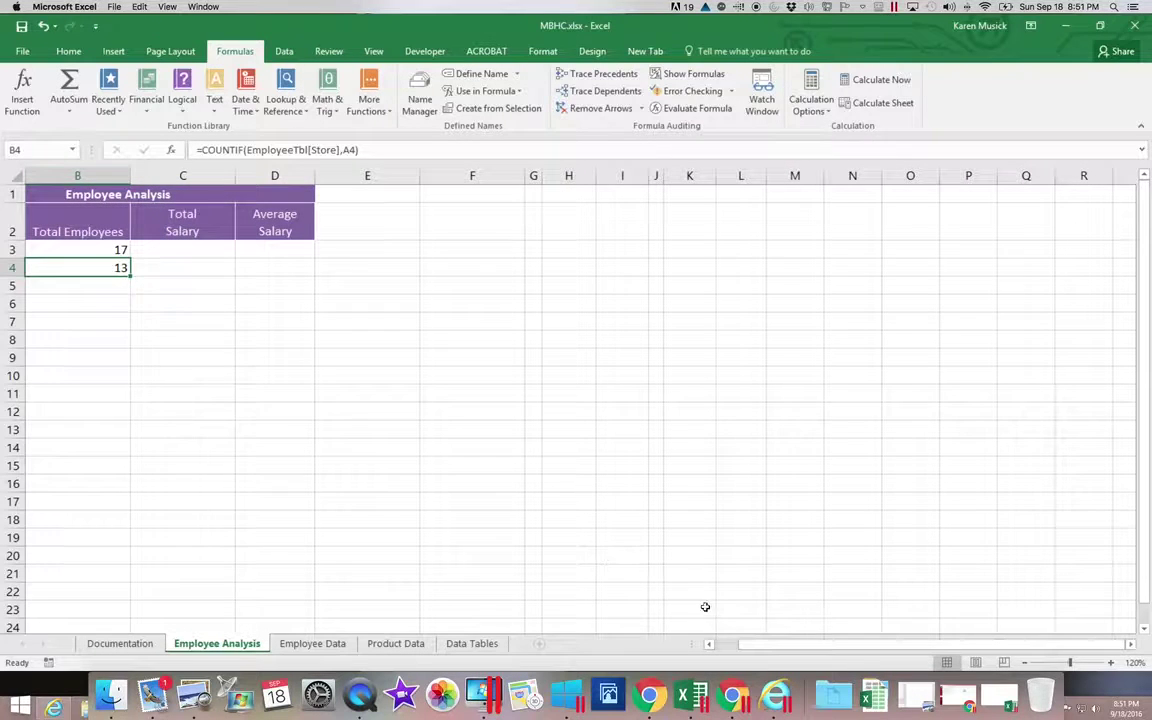
drag(742, 644, 720, 642)
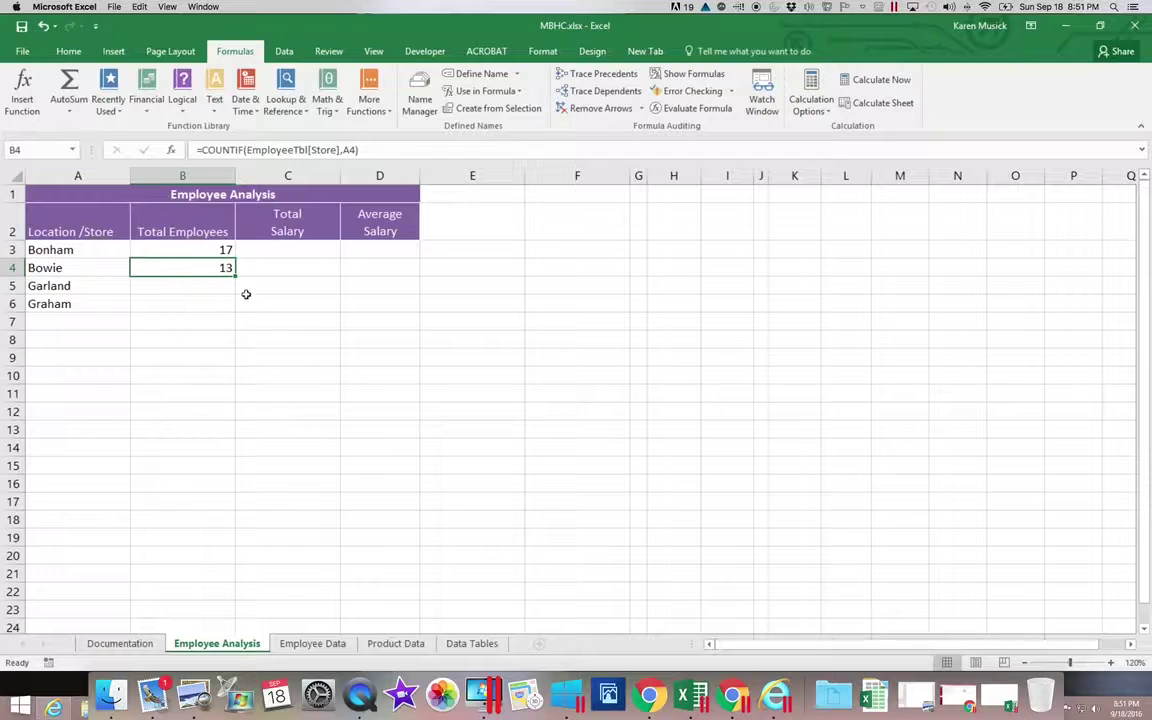
drag(237, 274, 236, 308)
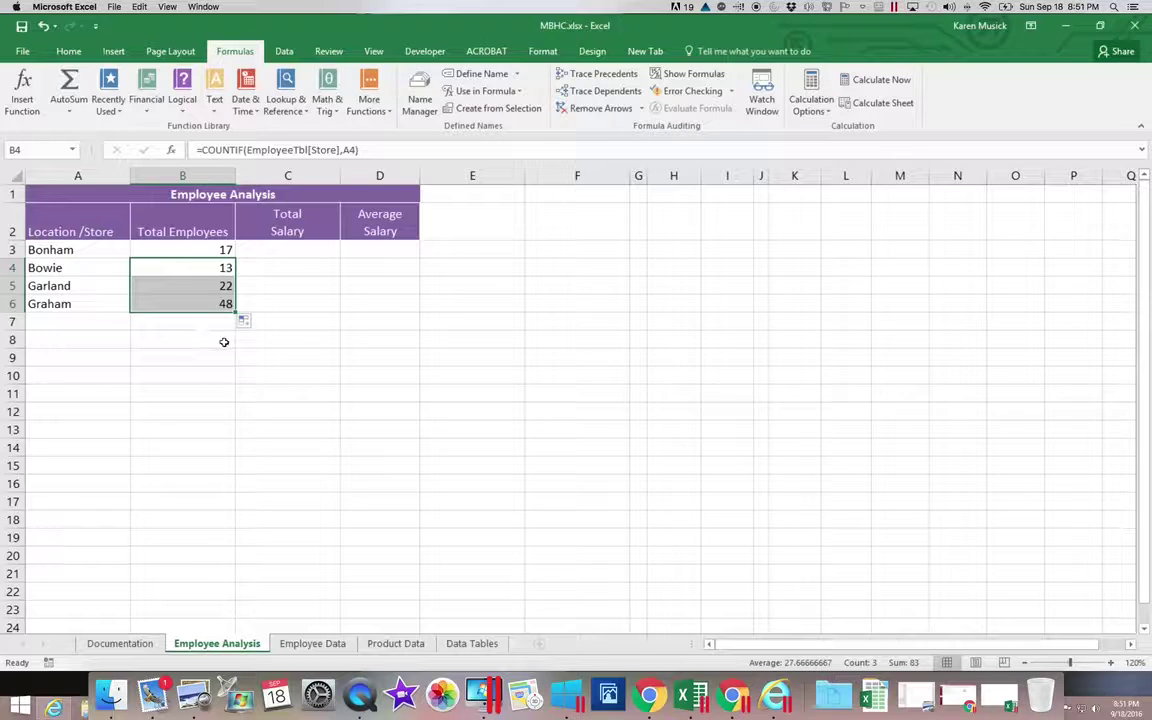
Step: Total the employee counts in cell B7 with an AutoSum of B3:B6
click(185, 322)
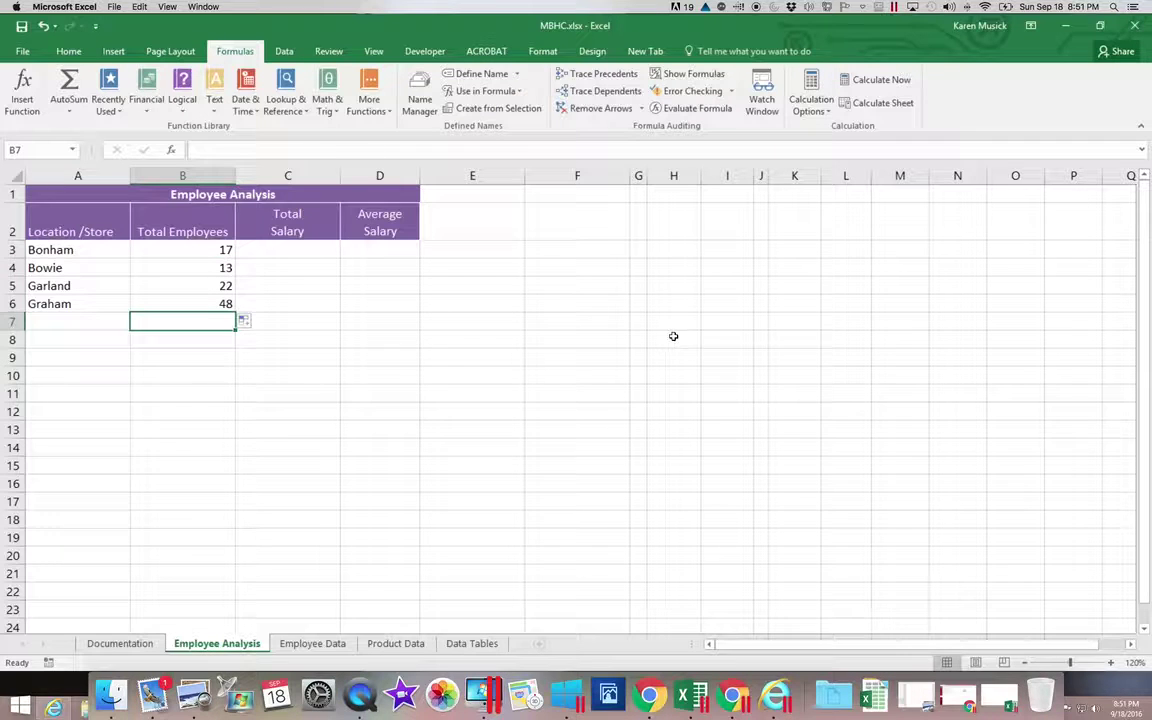
click(67, 88)
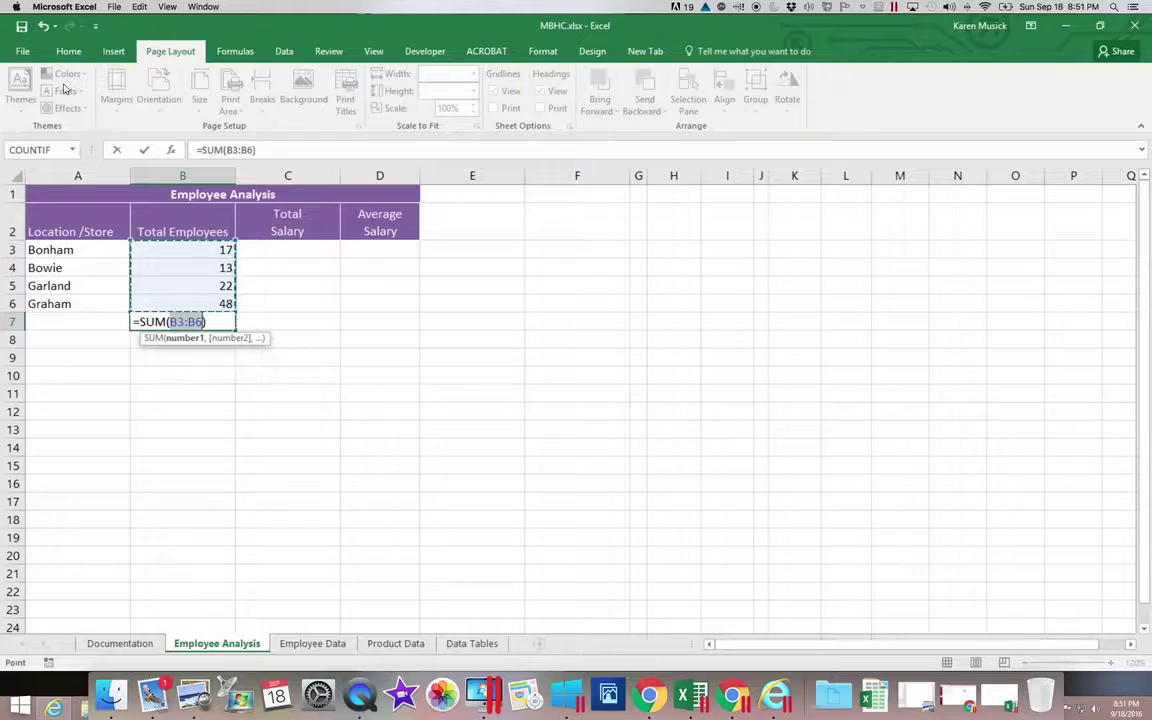
key(Return)
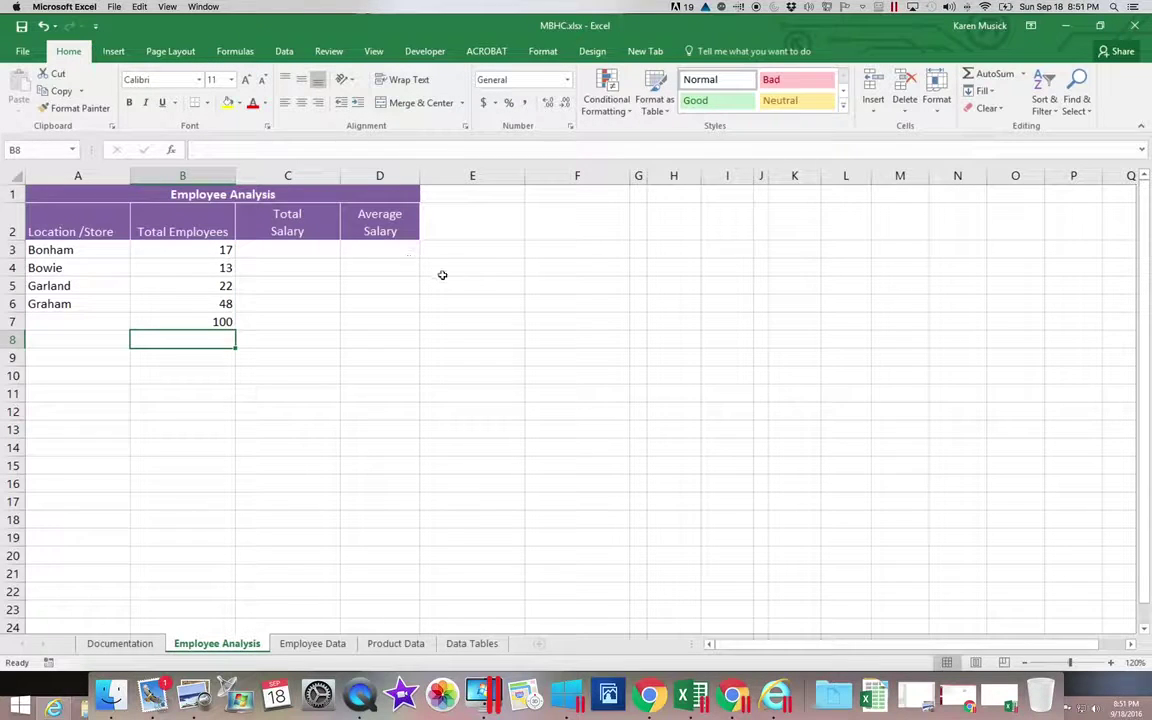
Step: Enter the label "Total" in cell A7 and increase its indent by one level
click(110, 323)
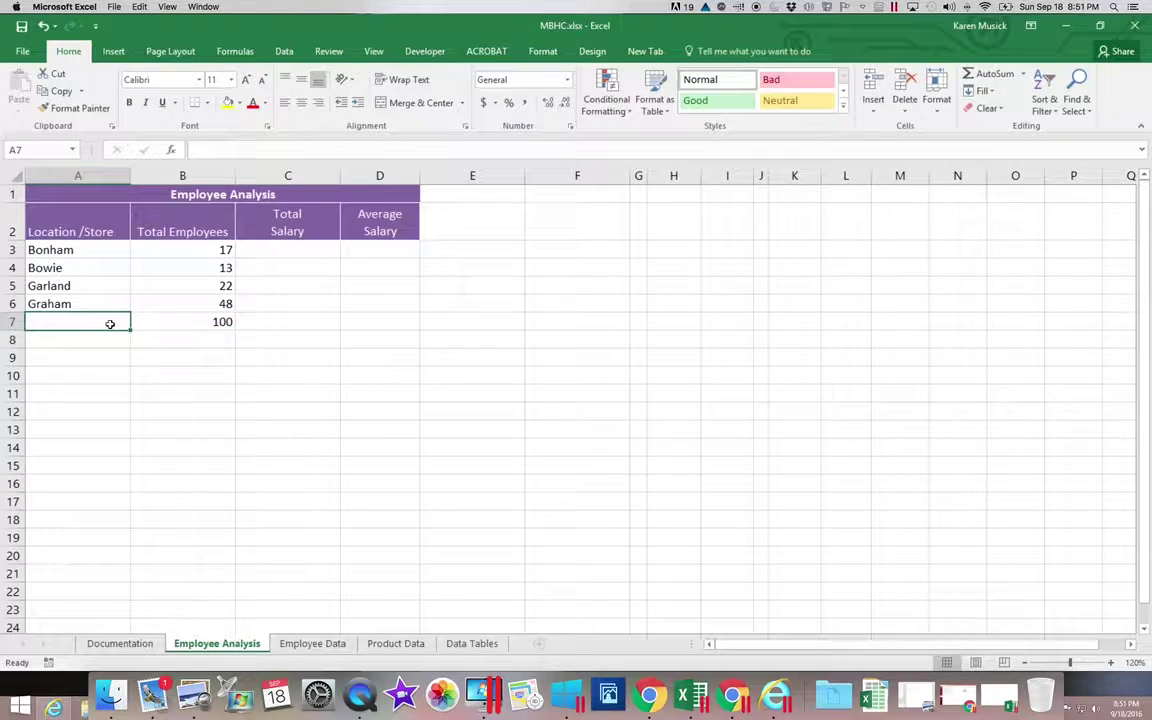
text(Total)
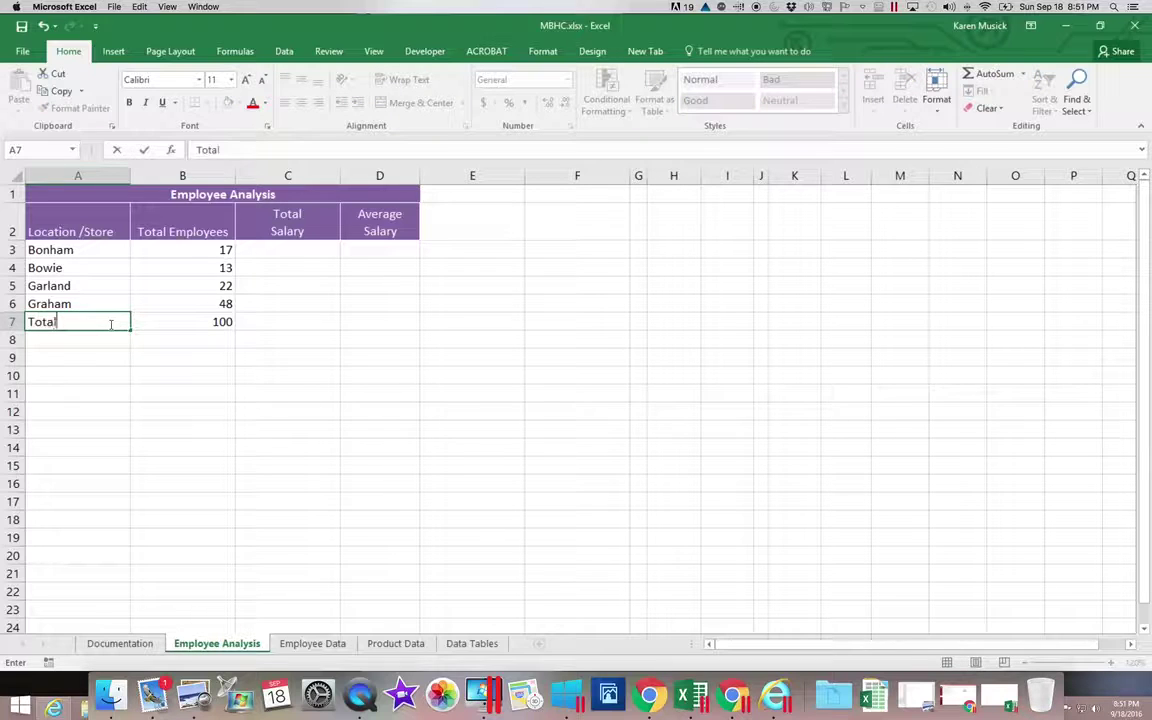
key(Return)
click(109, 323)
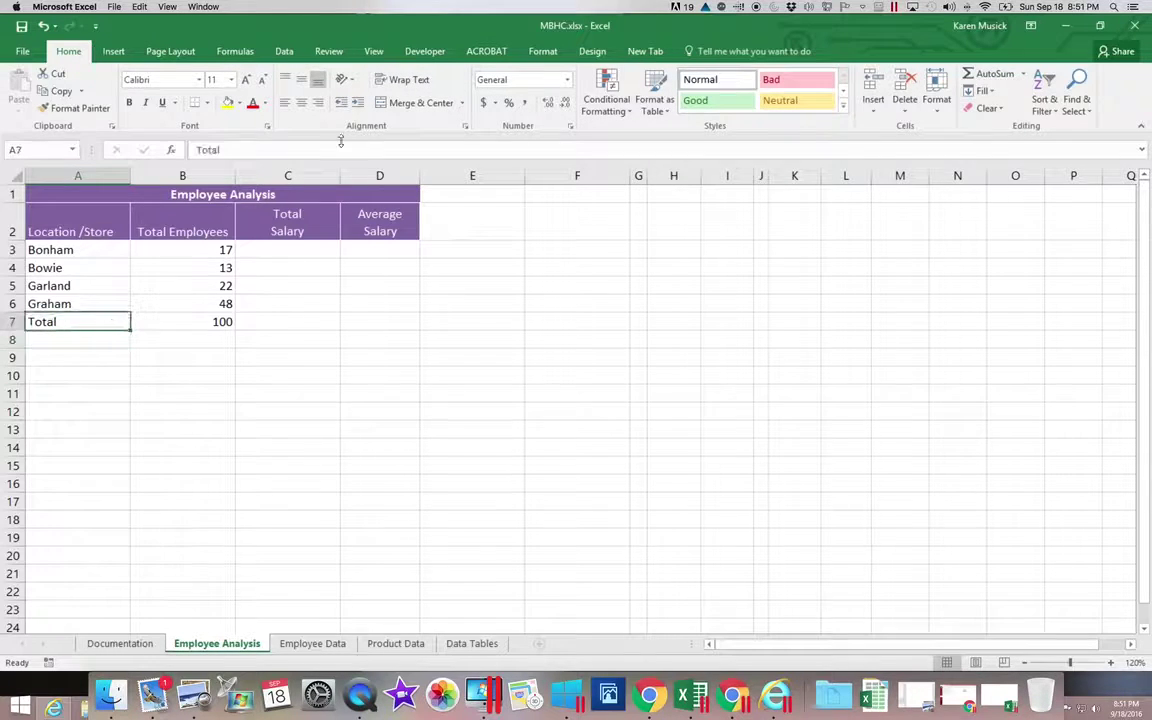
click(358, 104)
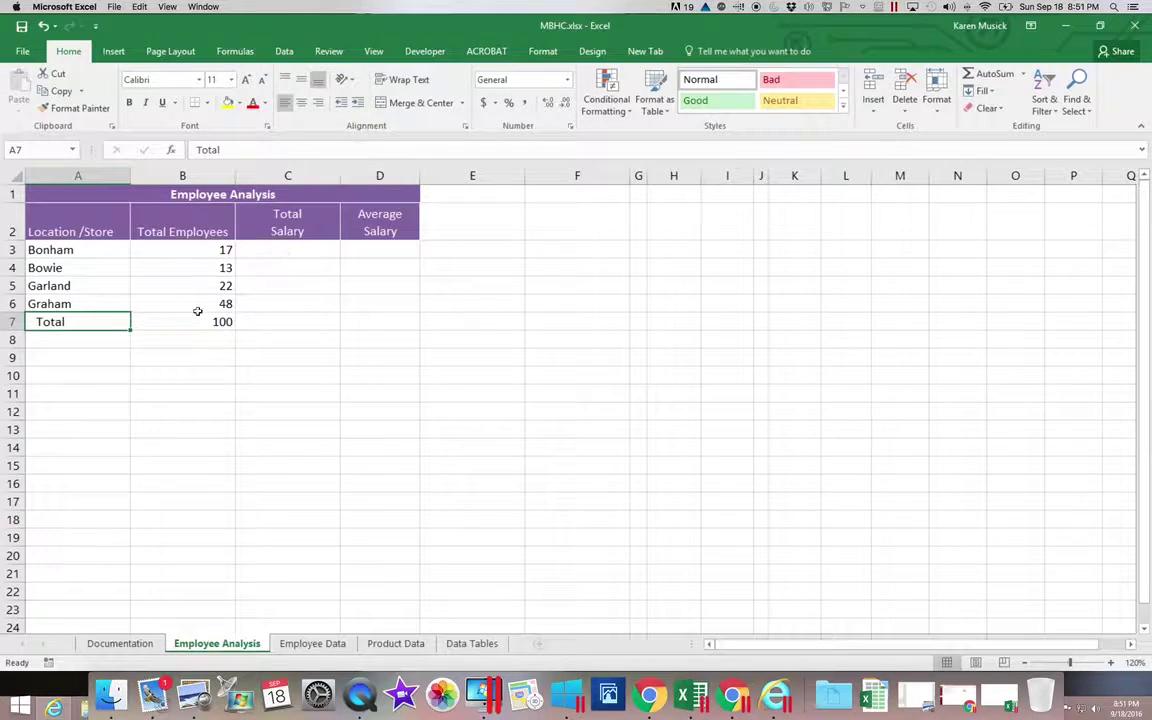
Step: Apply a Top and Bottom Border to the total row, cells A7 through D7
drag(109, 319, 373, 318)
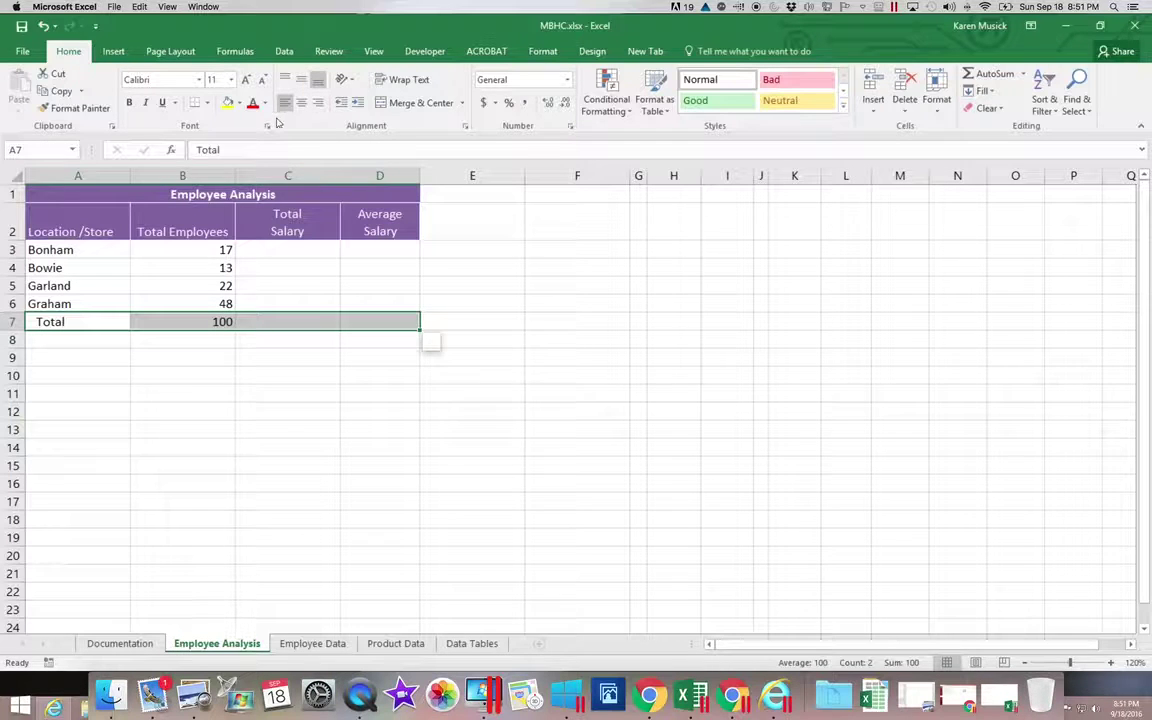
click(207, 104)
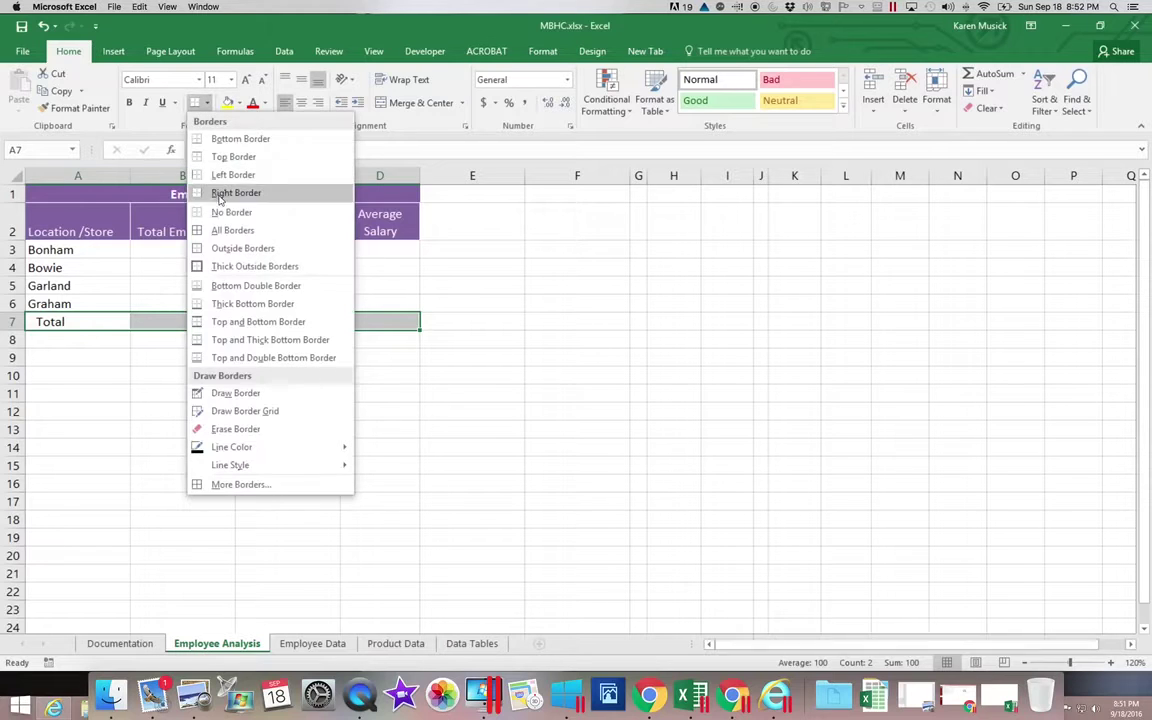
click(226, 322)
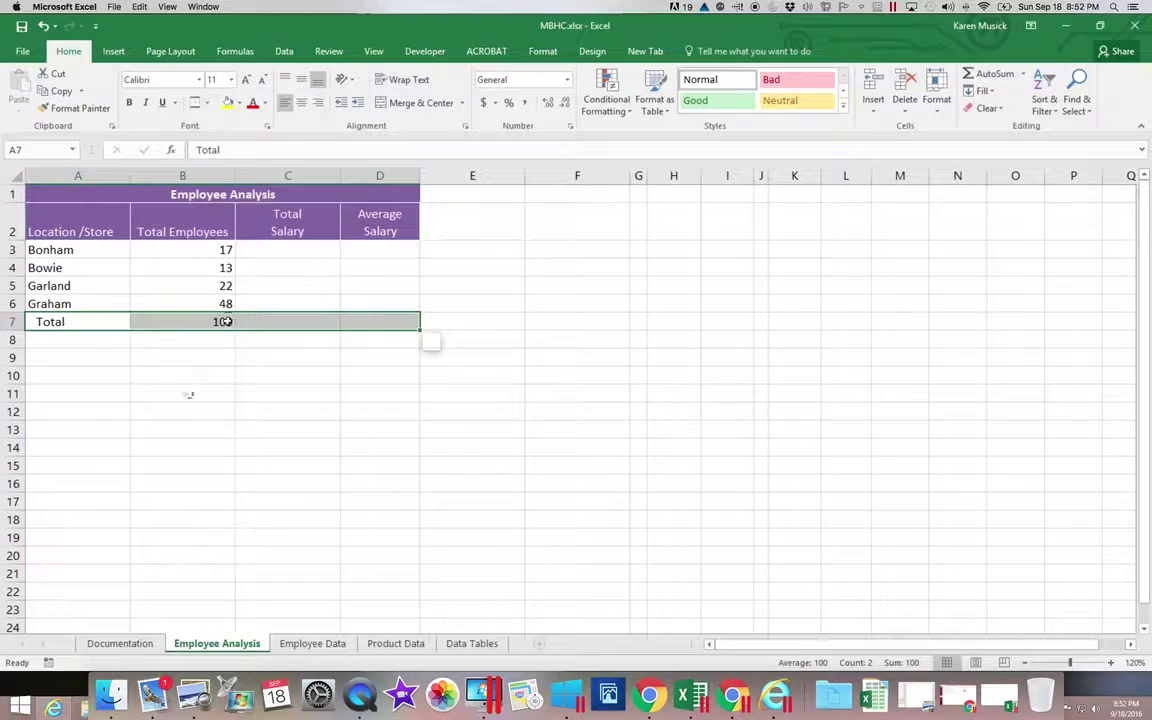
click(184, 392)
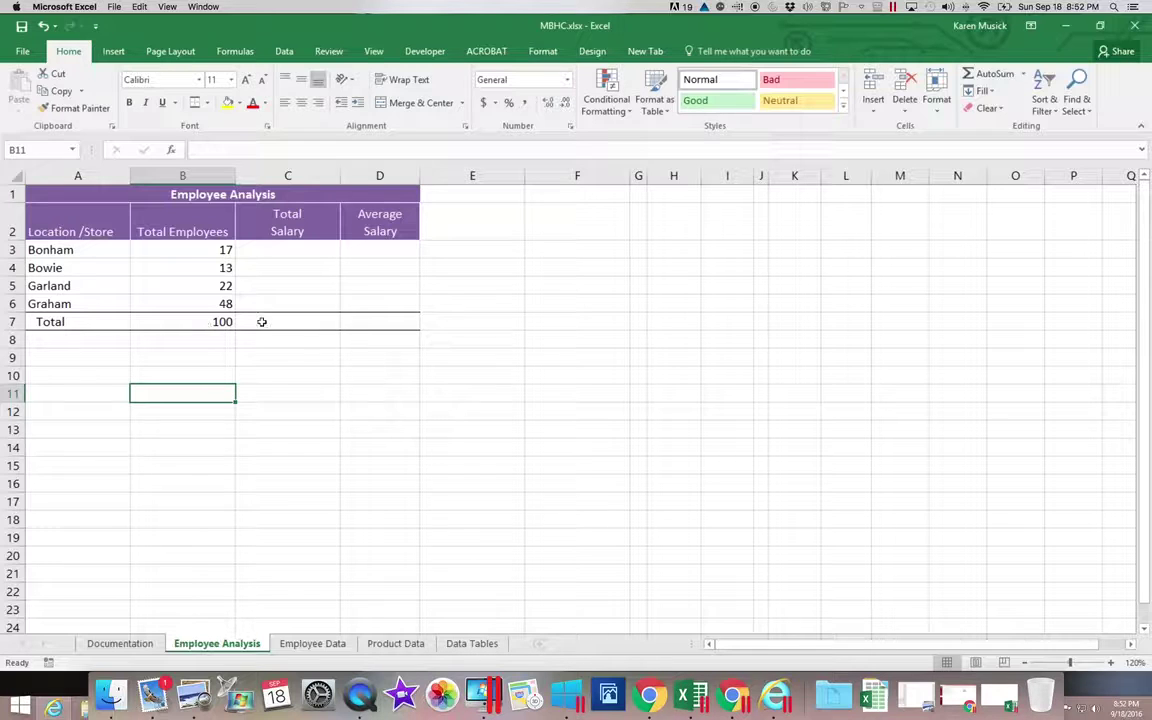
Step: Fill cell D7, the unused Average Salary cell in the total row, with dark gray
click(372, 320)
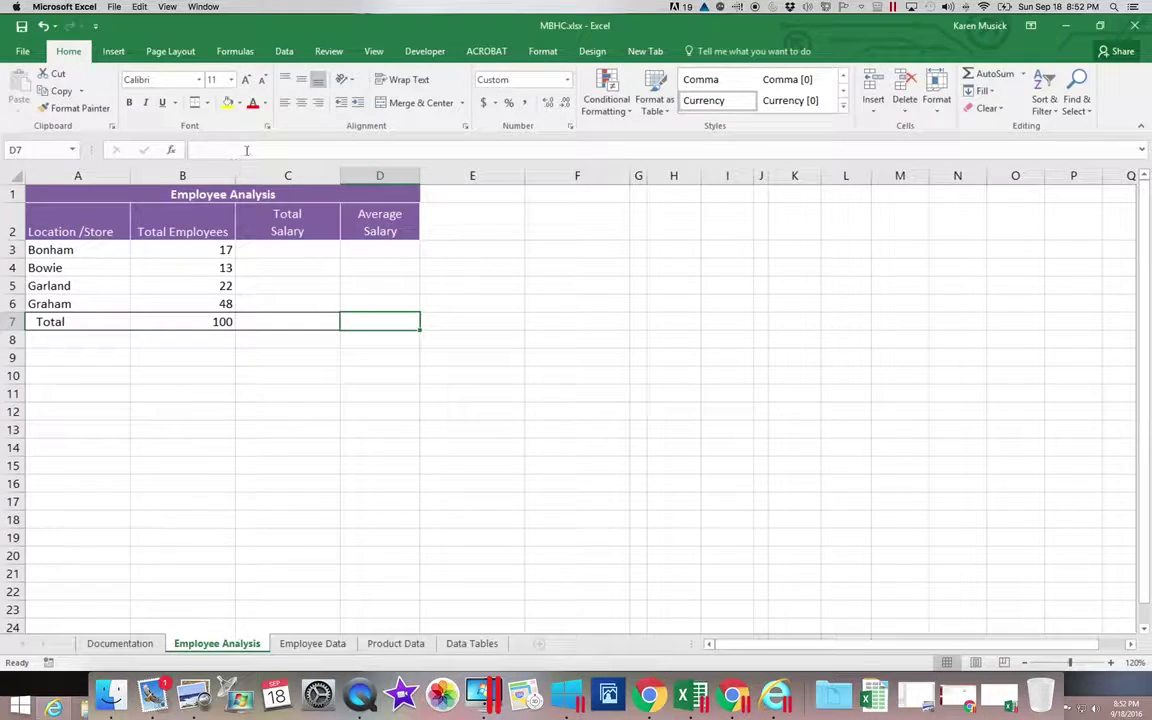
click(239, 103)
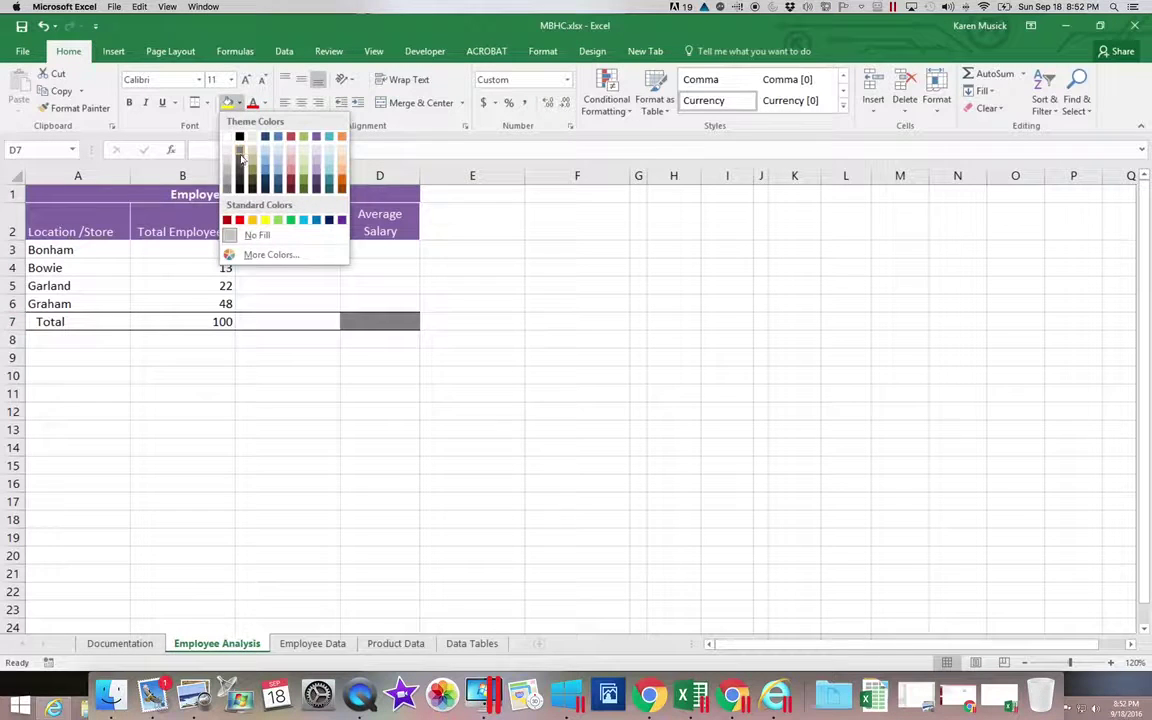
click(239, 150)
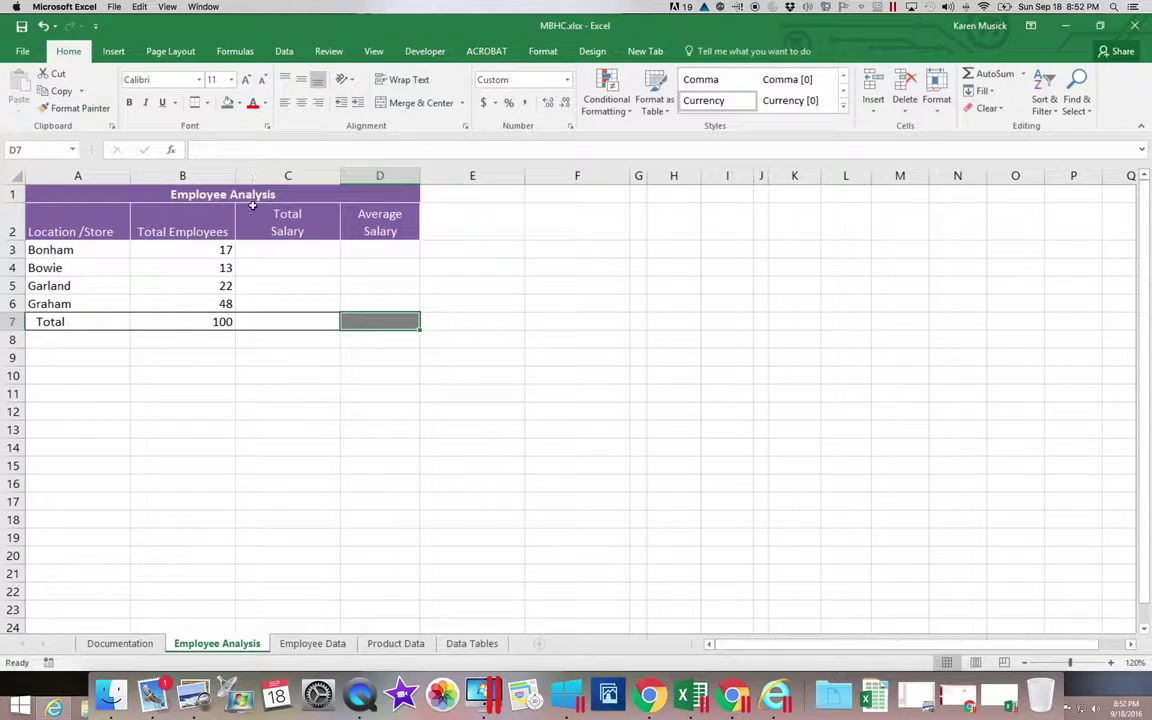
click(271, 355)
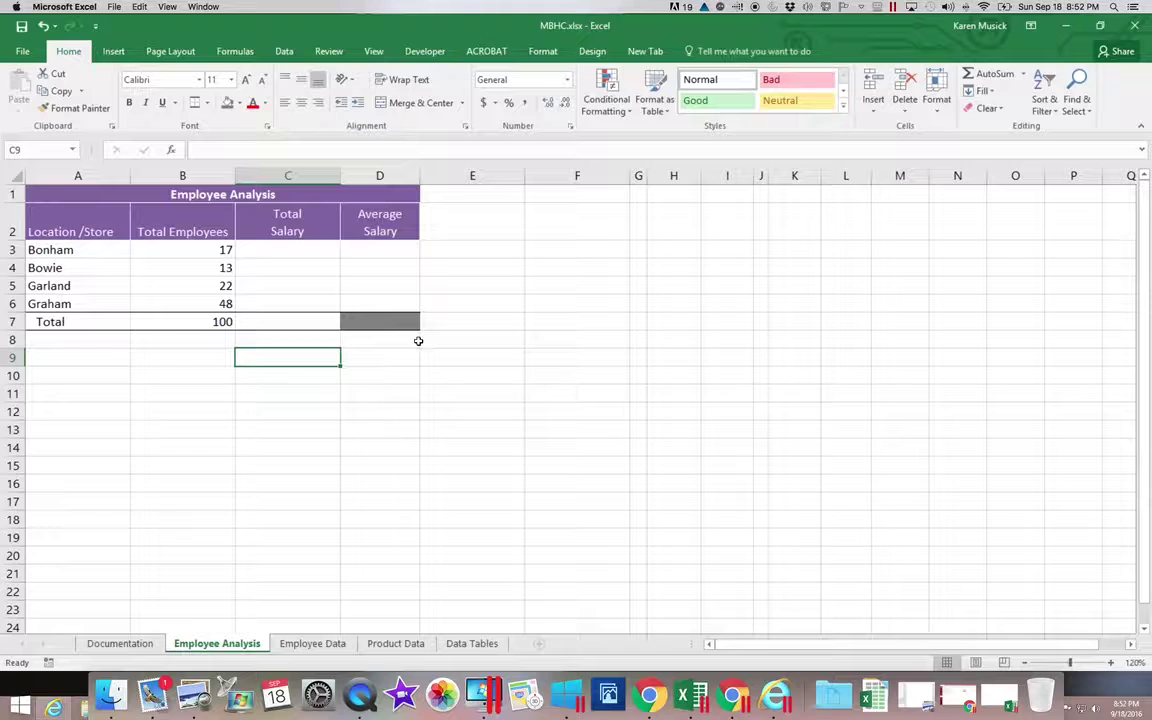
Step: Select C3 for the Total Salary formula and consult the SUMIF syntax in the Excel Video Headers3 workbook
click(212, 321)
click(259, 326)
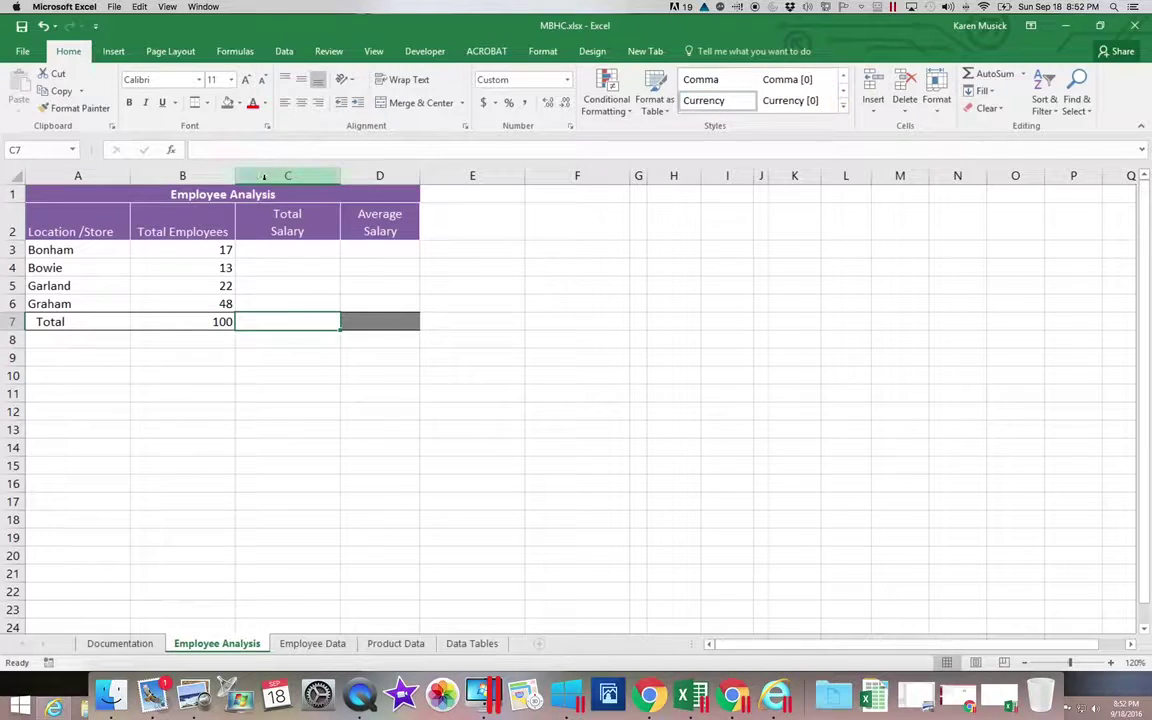
click(277, 247)
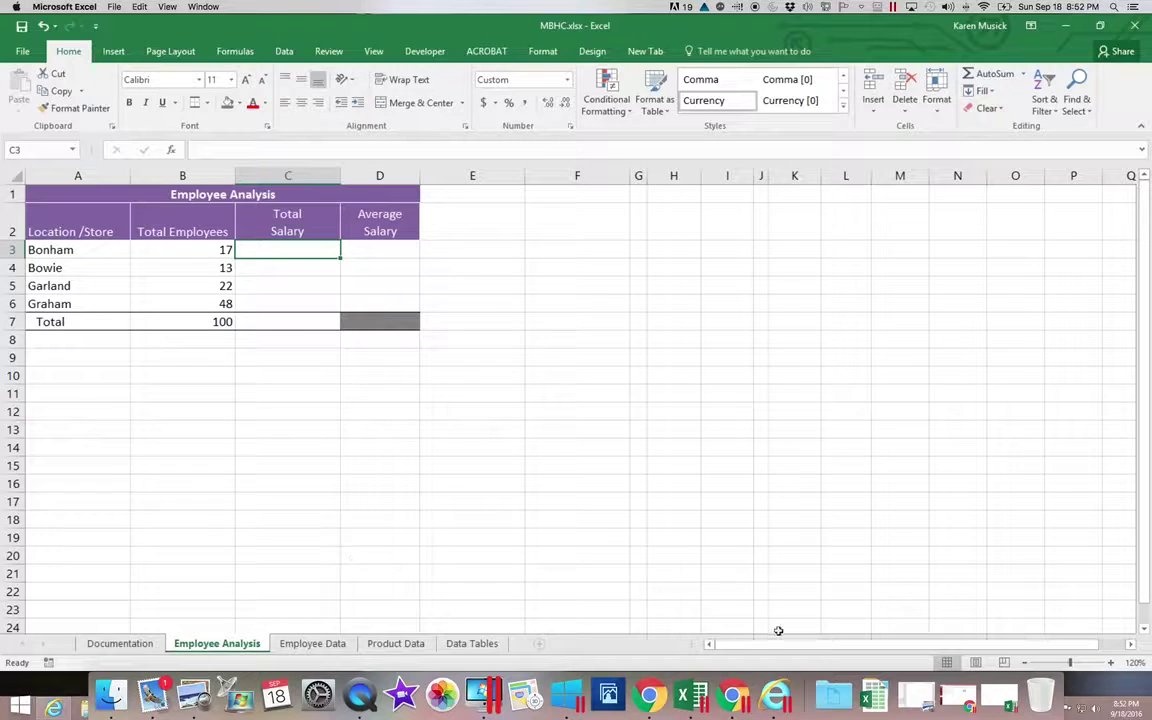
click(1000, 697)
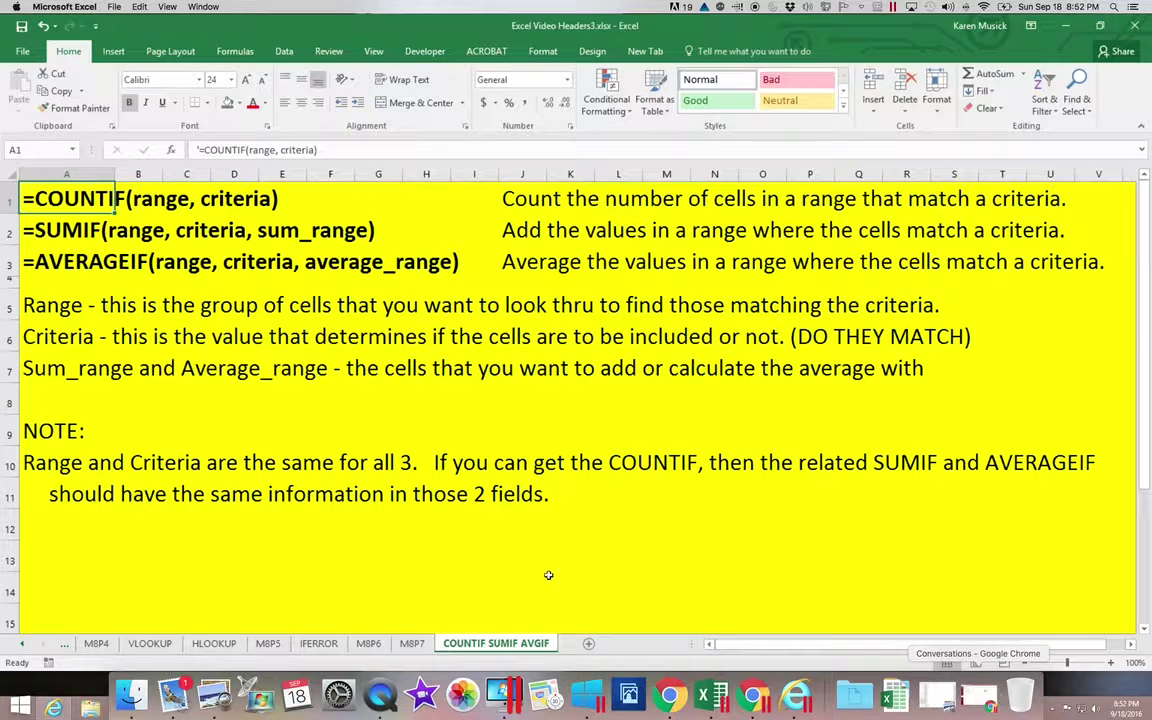
click(45, 220)
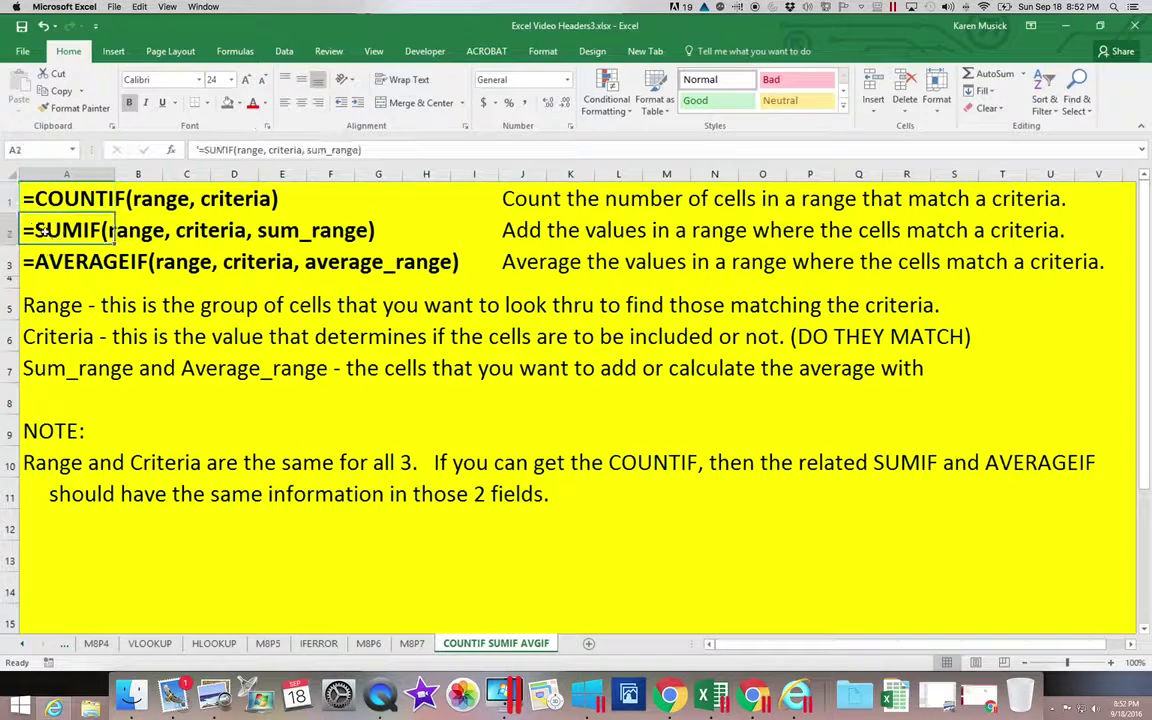
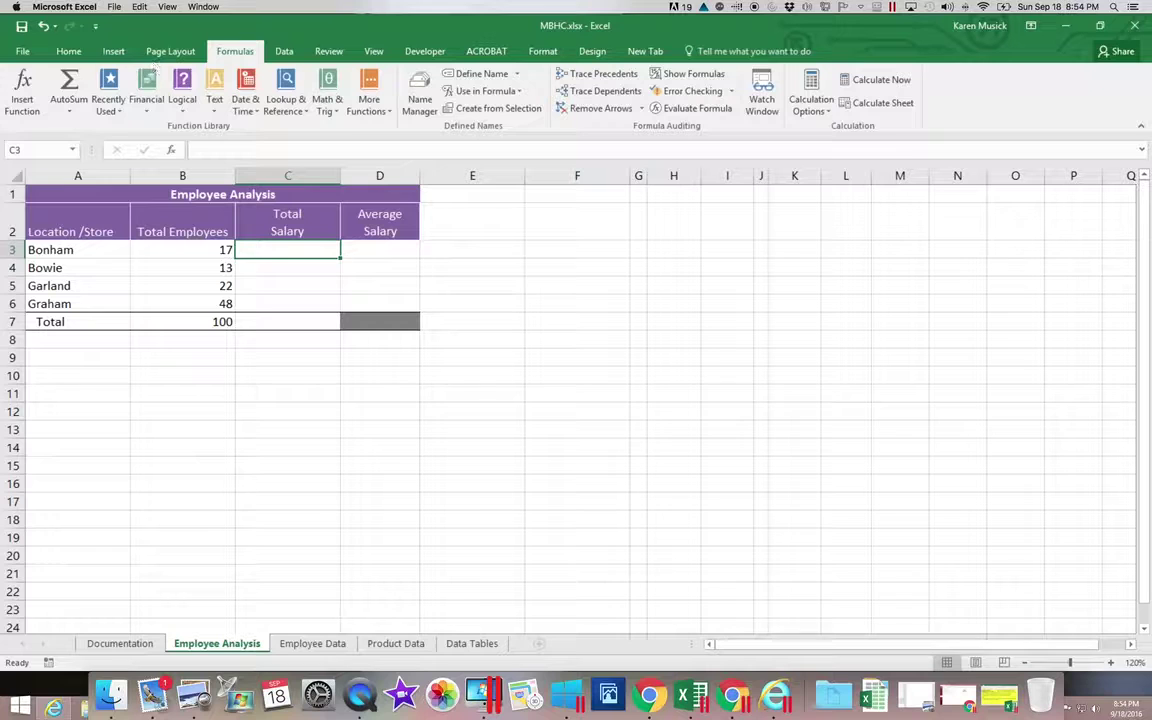
Step: Search for "sumif" among the functions and insert SUMIF into Bonham's Total Salary cell, C3
click(21, 88)
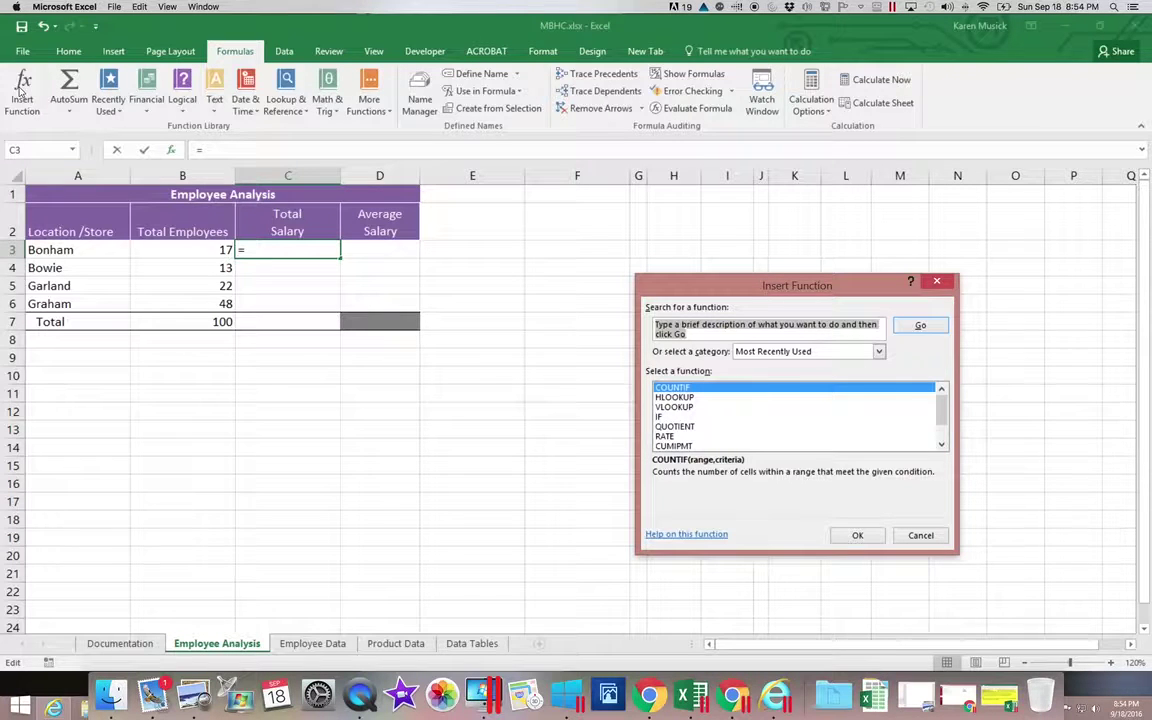
text(s)
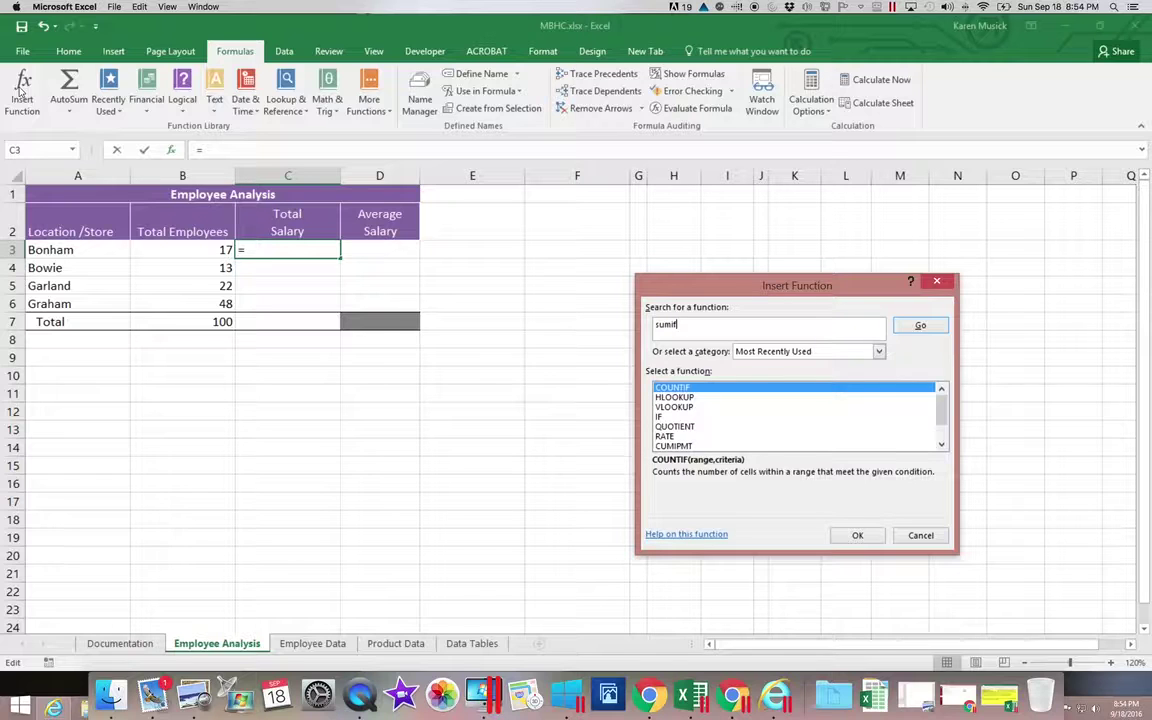
text(umif)
click(912, 328)
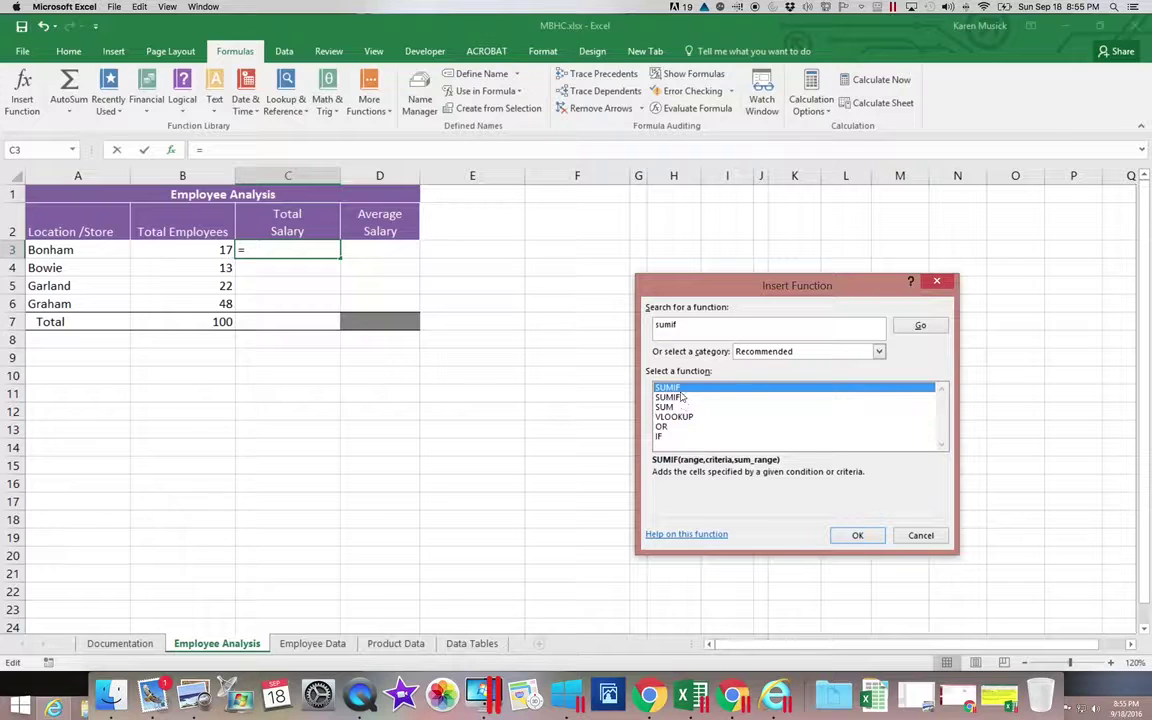
click(857, 535)
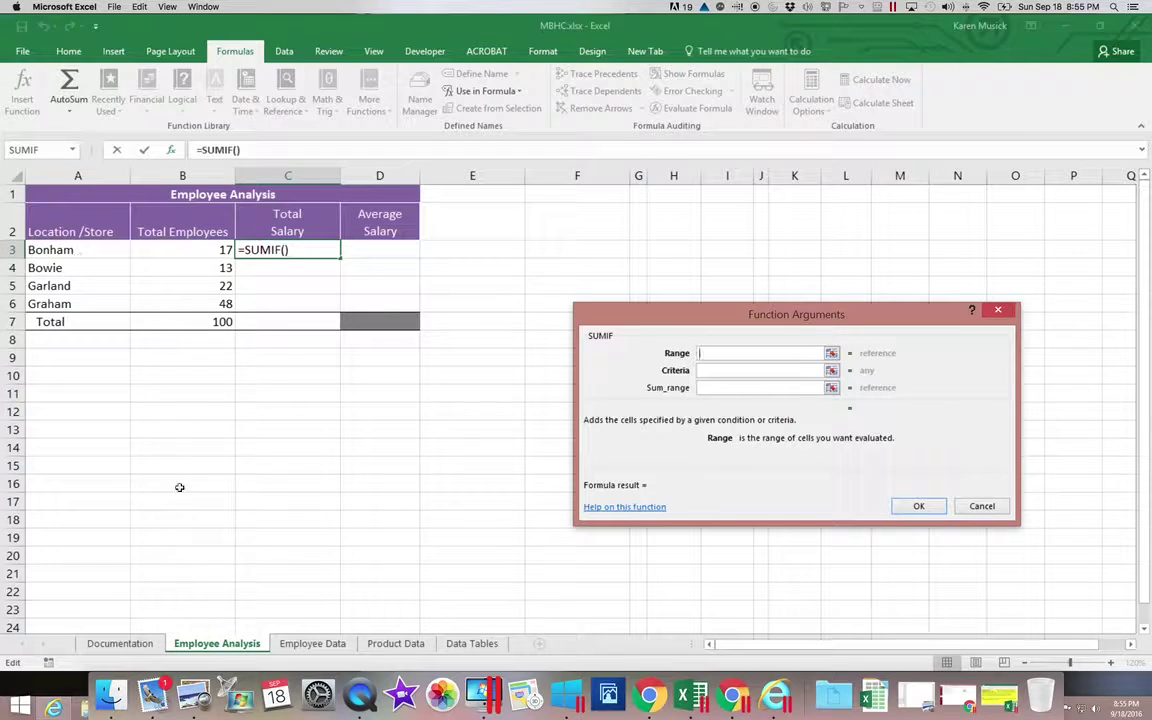
Step: Set the SUMIF Range to EmployeeTbl[Store] from the Employee Data sheet and the Criteria to A3
click(313, 645)
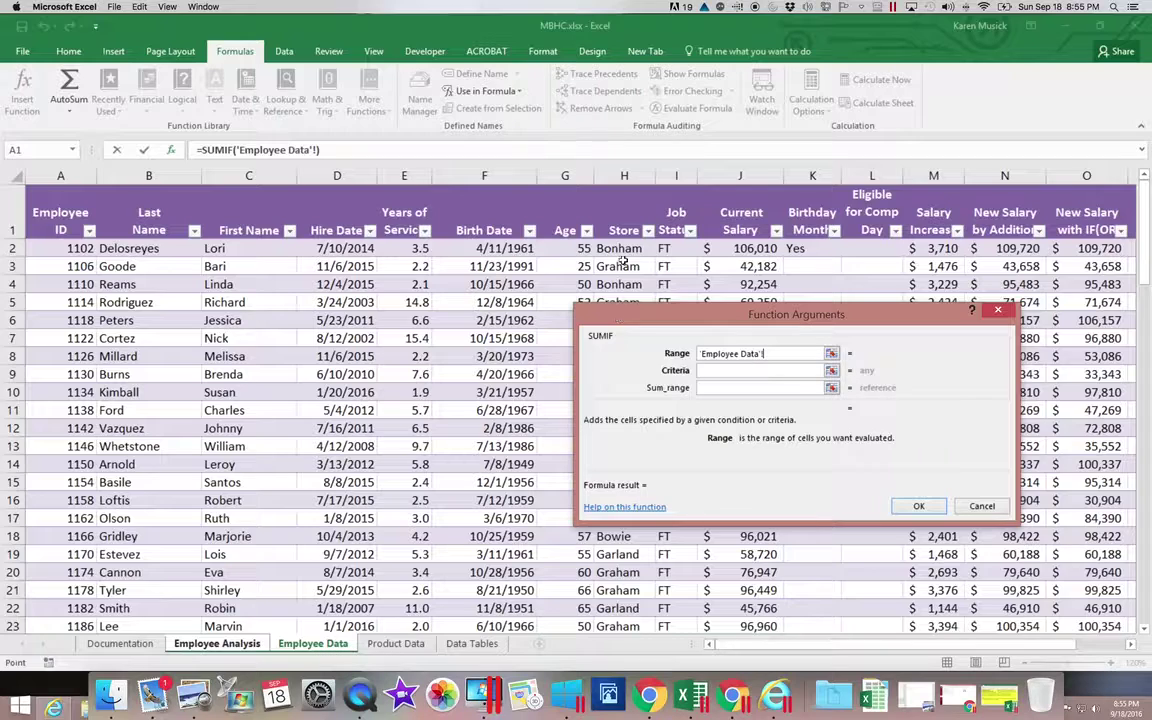
drag(617, 249, 630, 570)
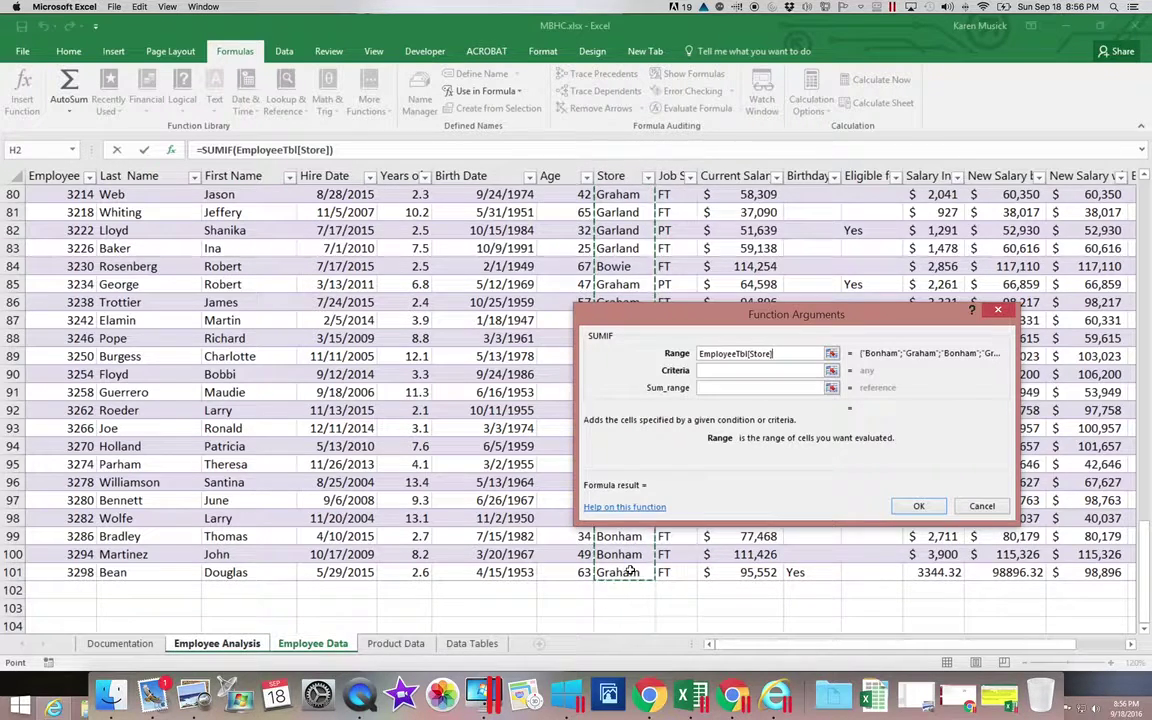
click(711, 369)
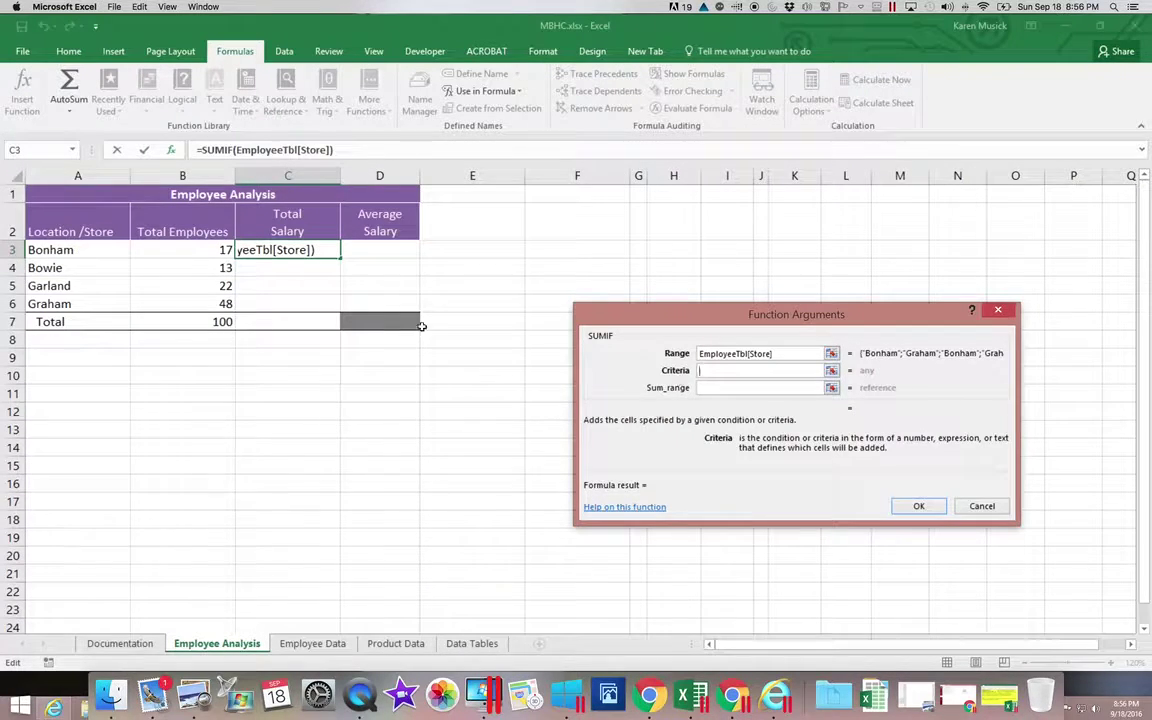
click(68, 250)
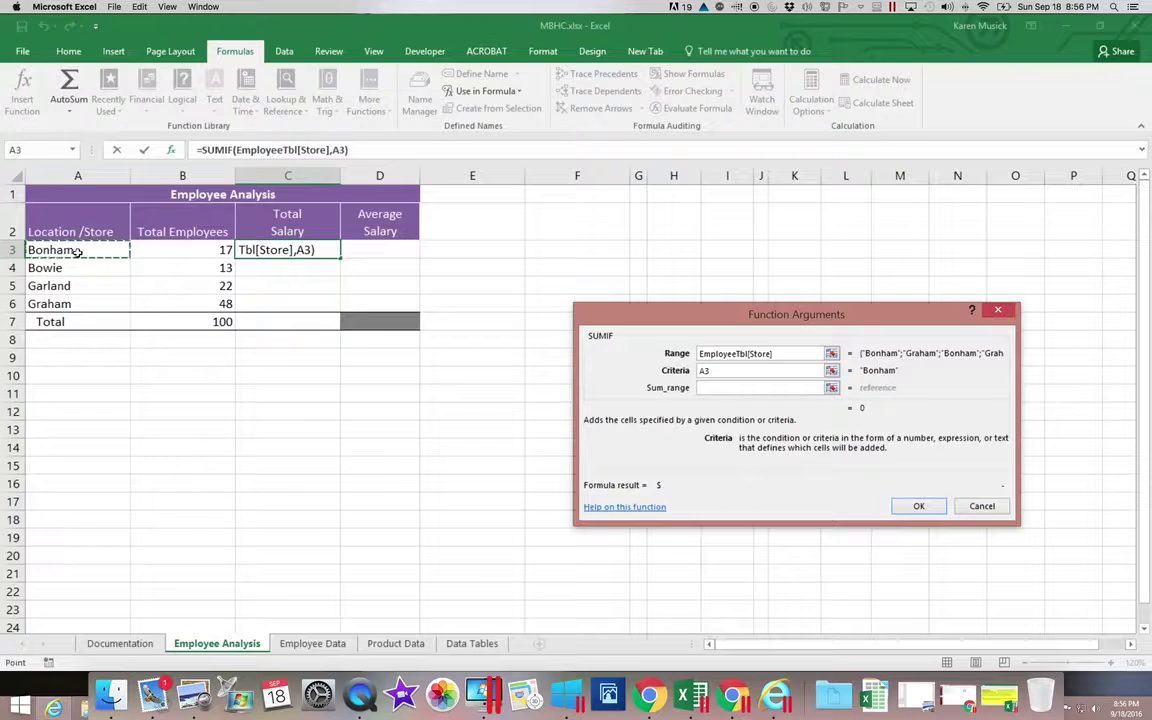
Step: Set the SUMIF Sum_range to EmployeeTbl[Current Salary] from the Employee Data sheet and complete the formula
click(712, 388)
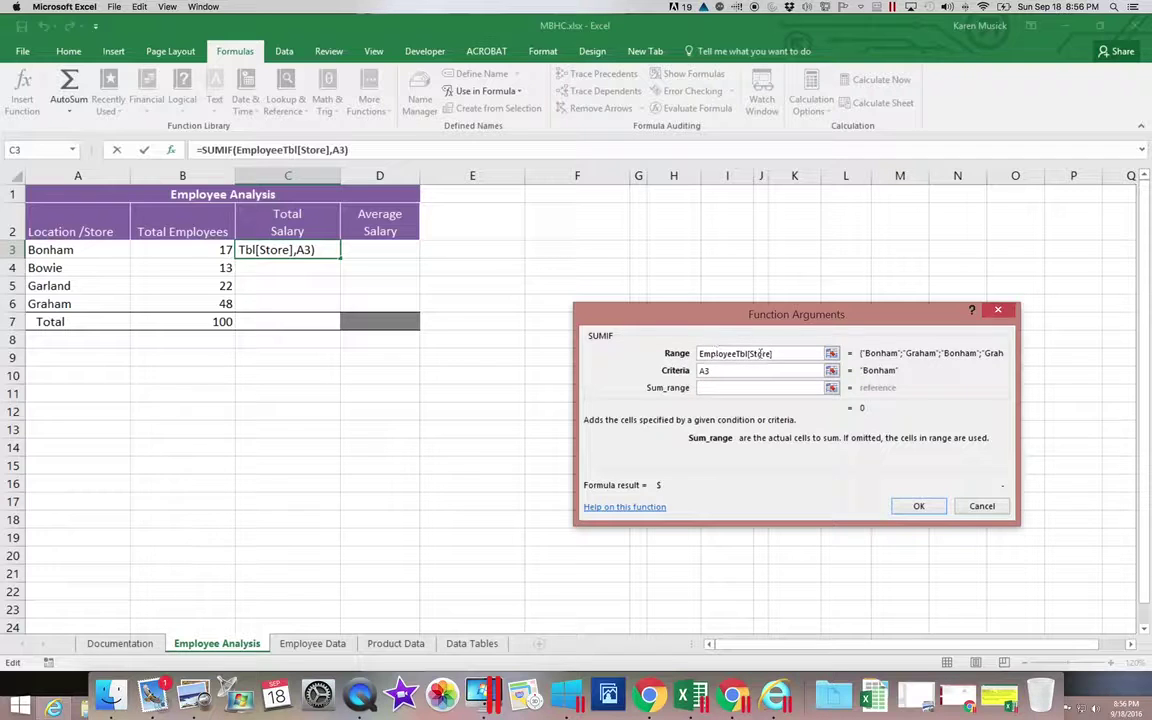
key(Tab)
scroll(470, 530, right, 3)
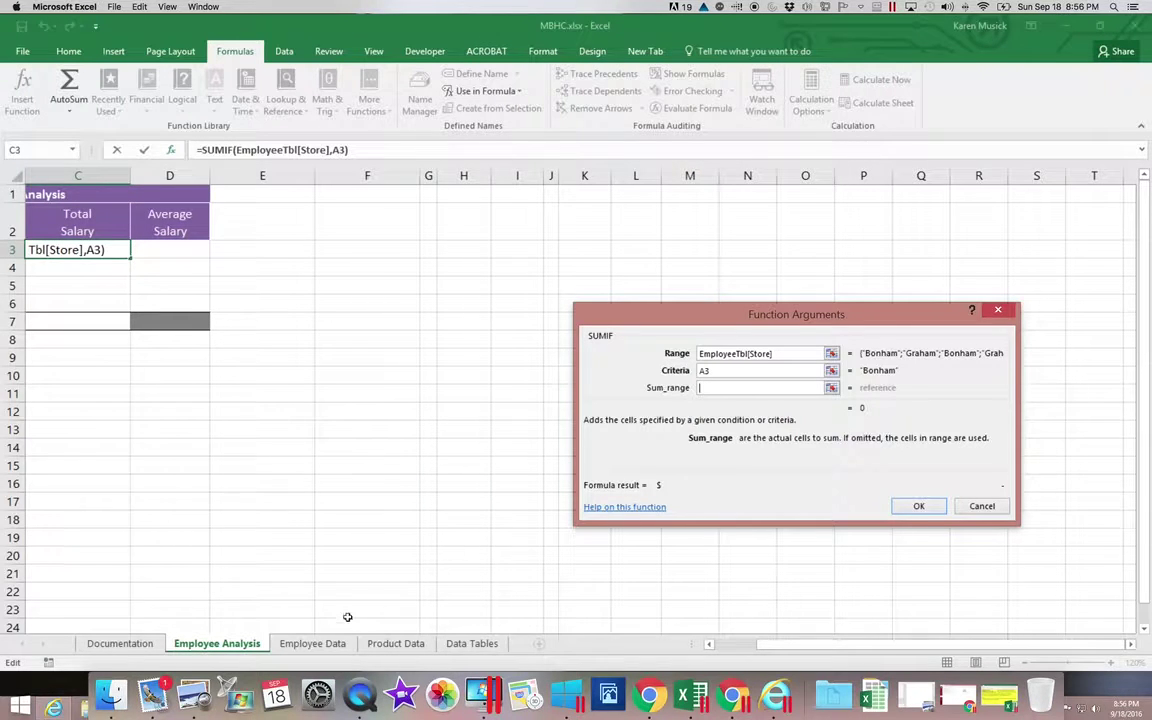
click(328, 644)
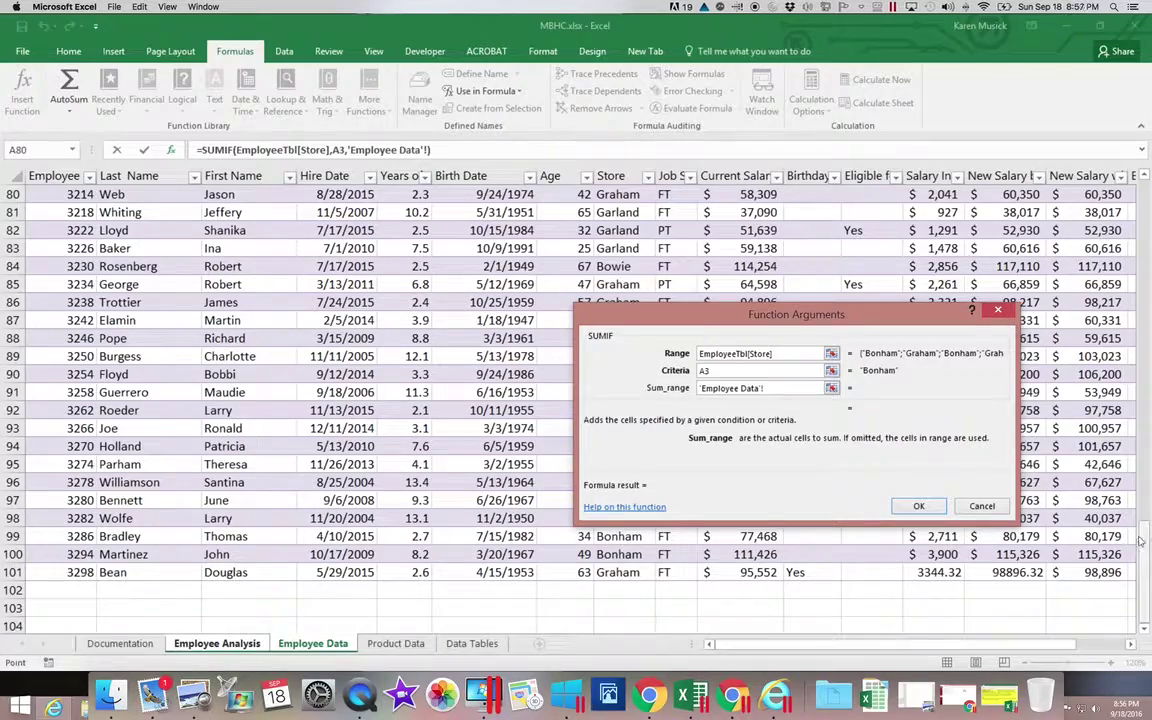
drag(1144, 553, 1144, 170)
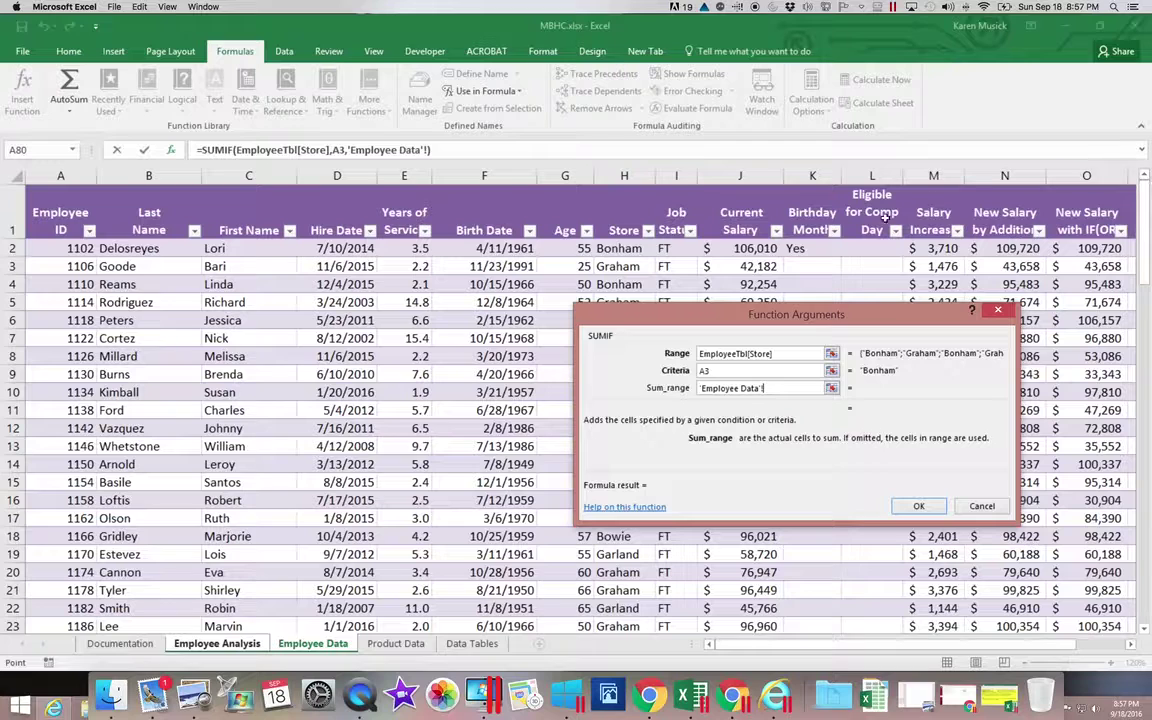
click(743, 247)
drag(743, 247, 750, 567)
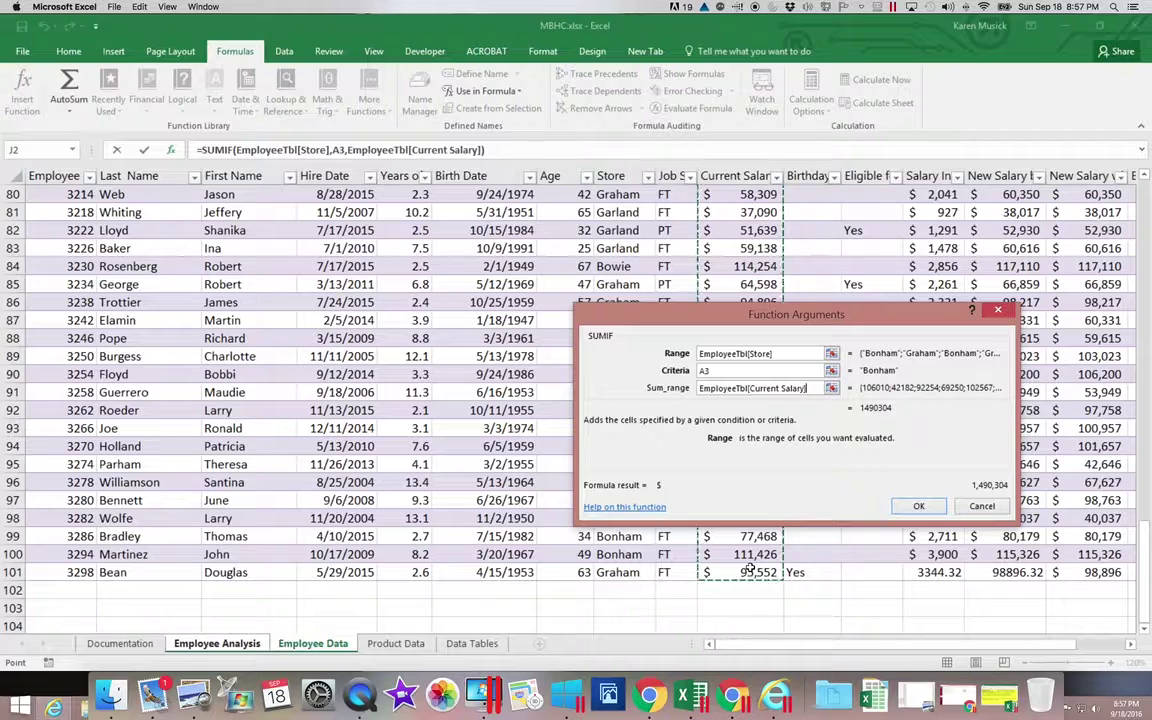
click(912, 508)
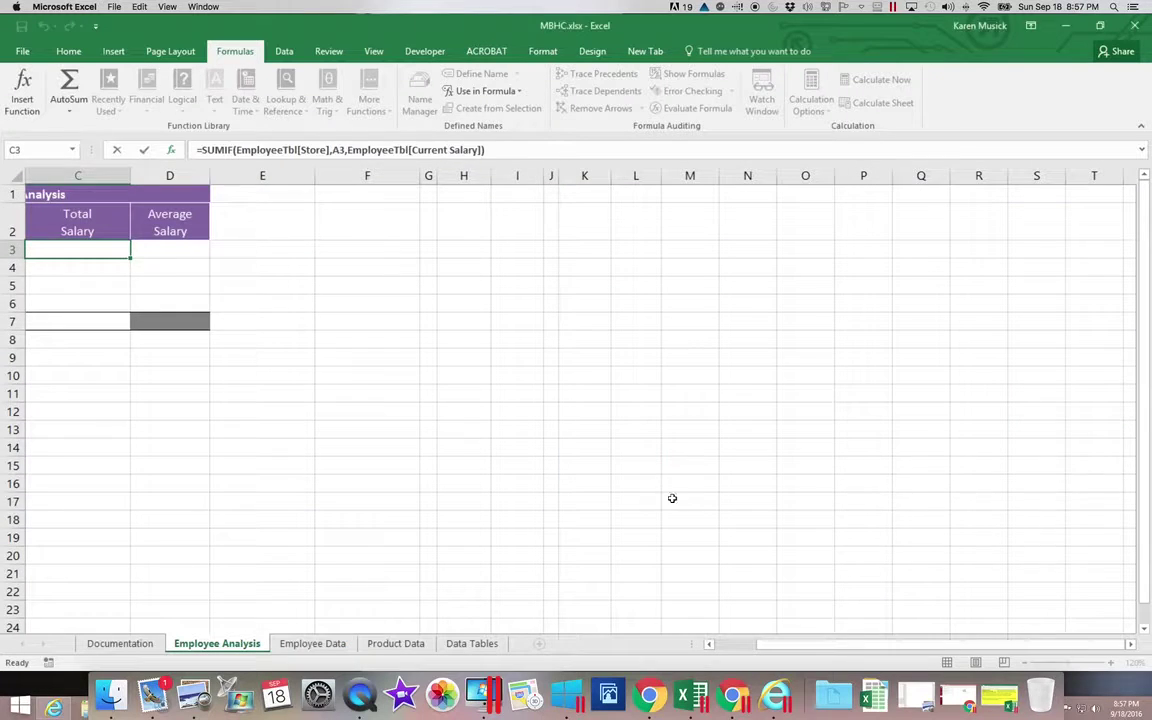
click(920, 500)
drag(856, 648, 773, 647)
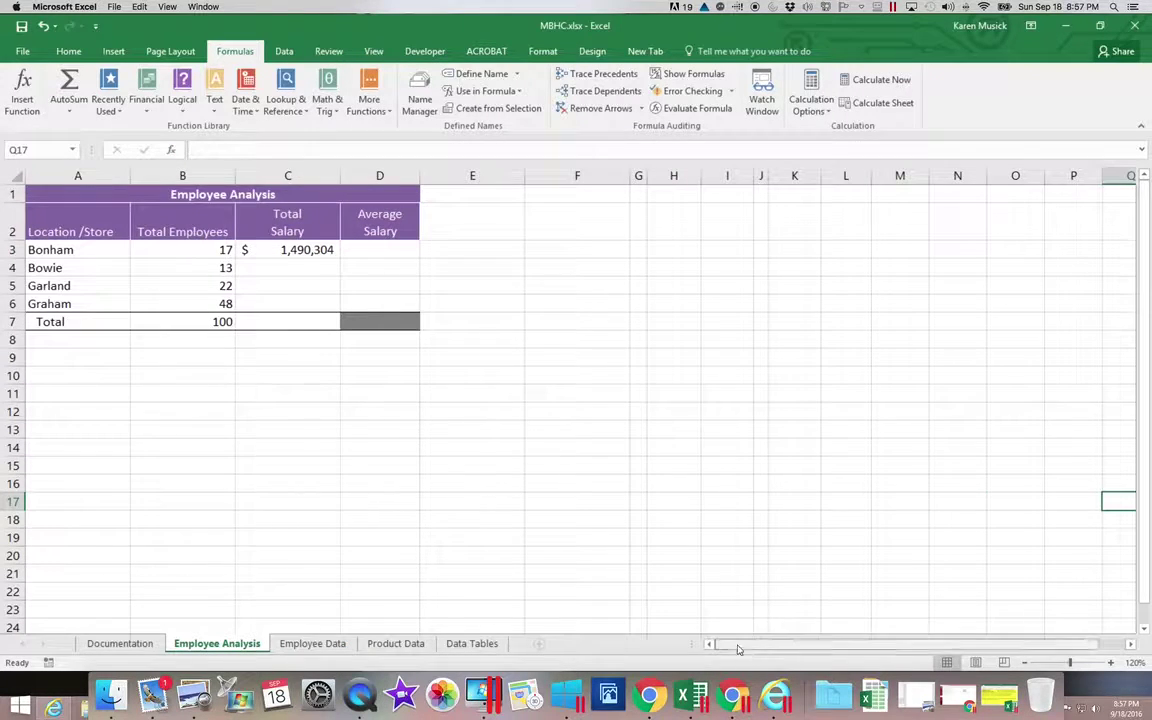
Step: Total the Total Salary column in cell C7 with an AutoSum
click(320, 321)
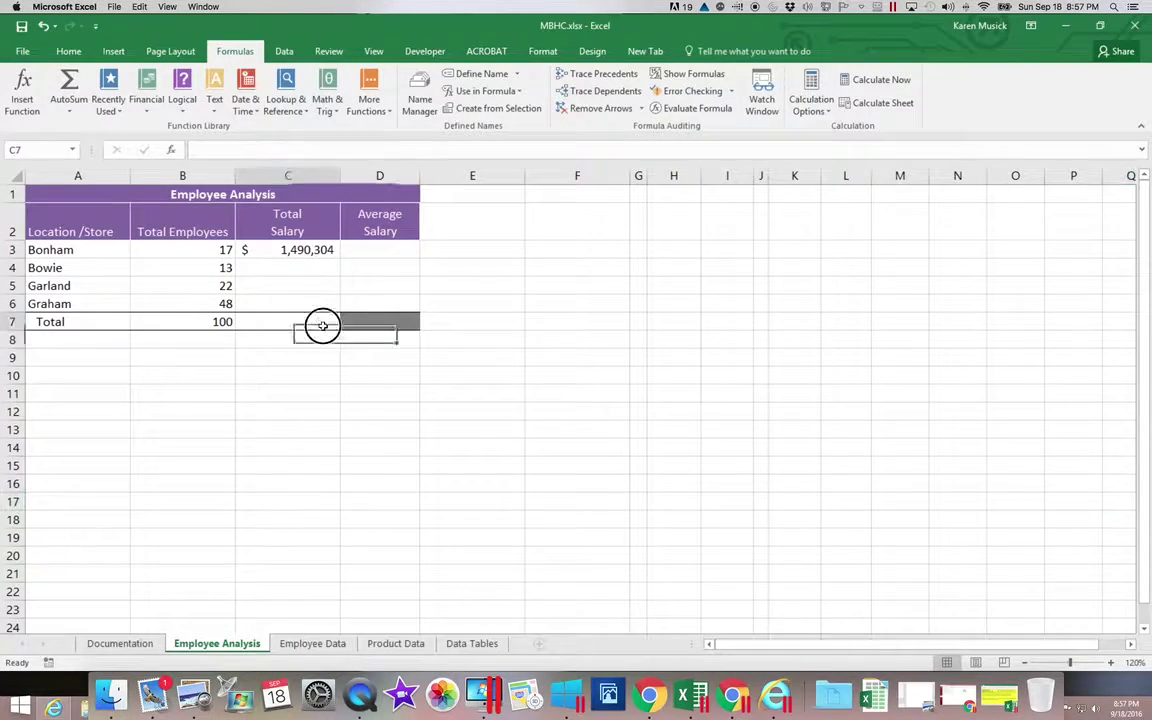
click(66, 80)
key(Return)
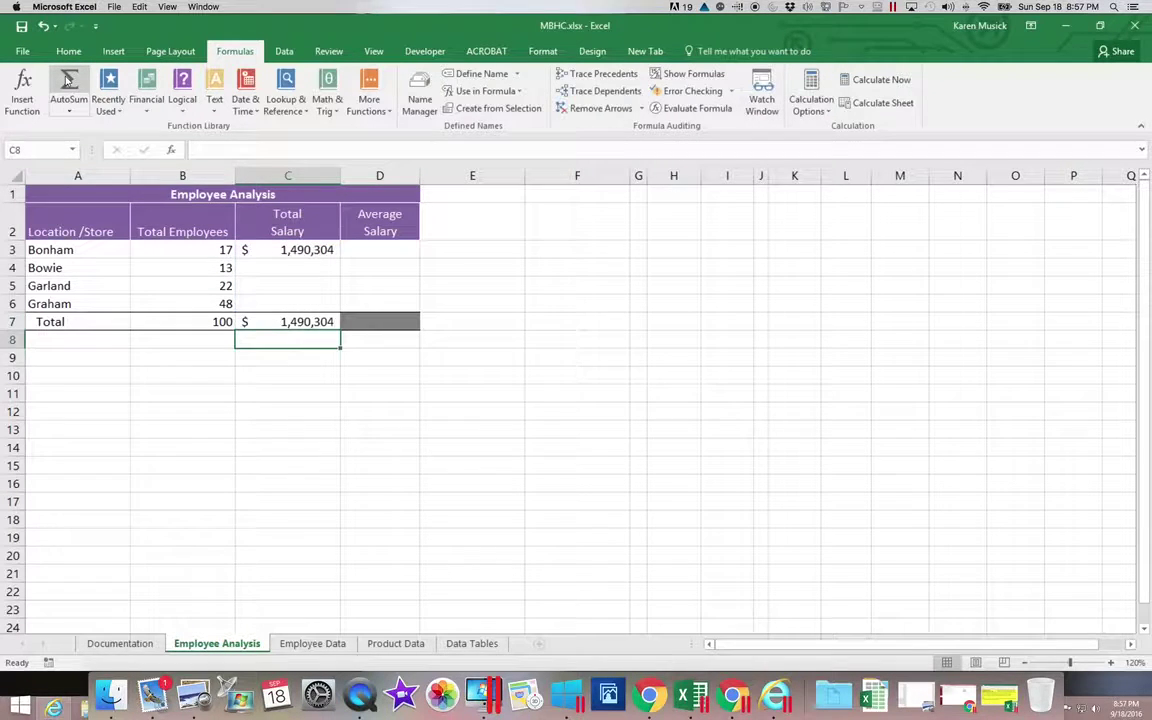
click(385, 320)
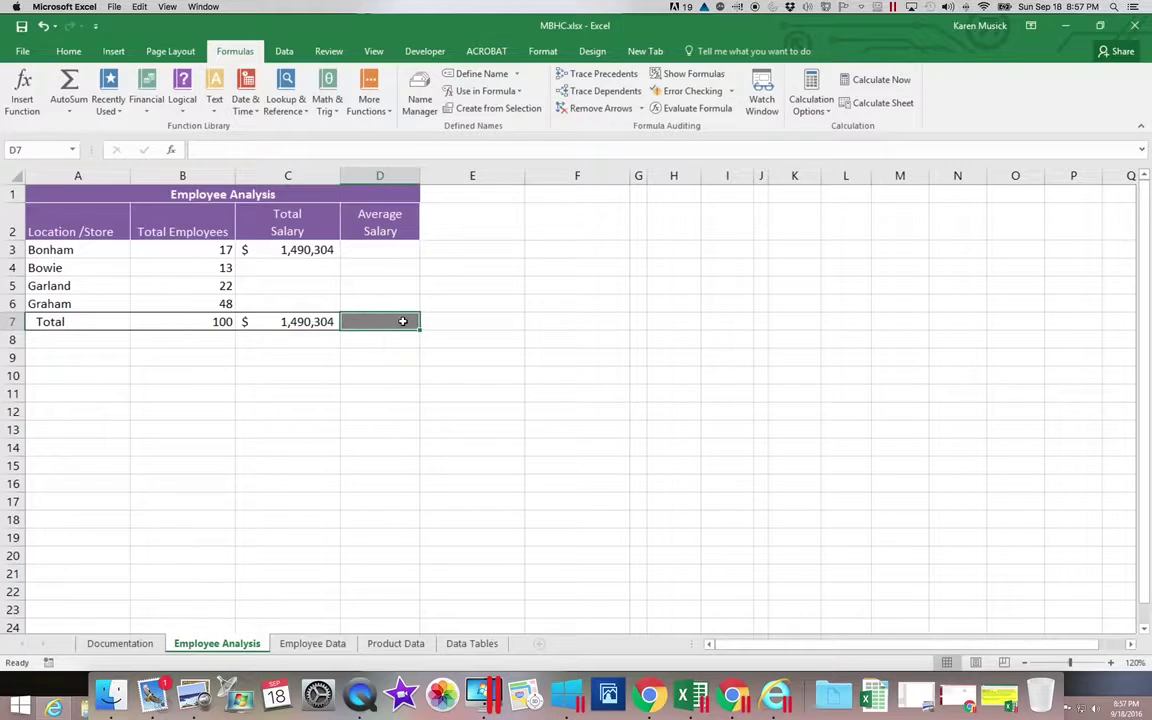
scroll(404, 321, right, 3)
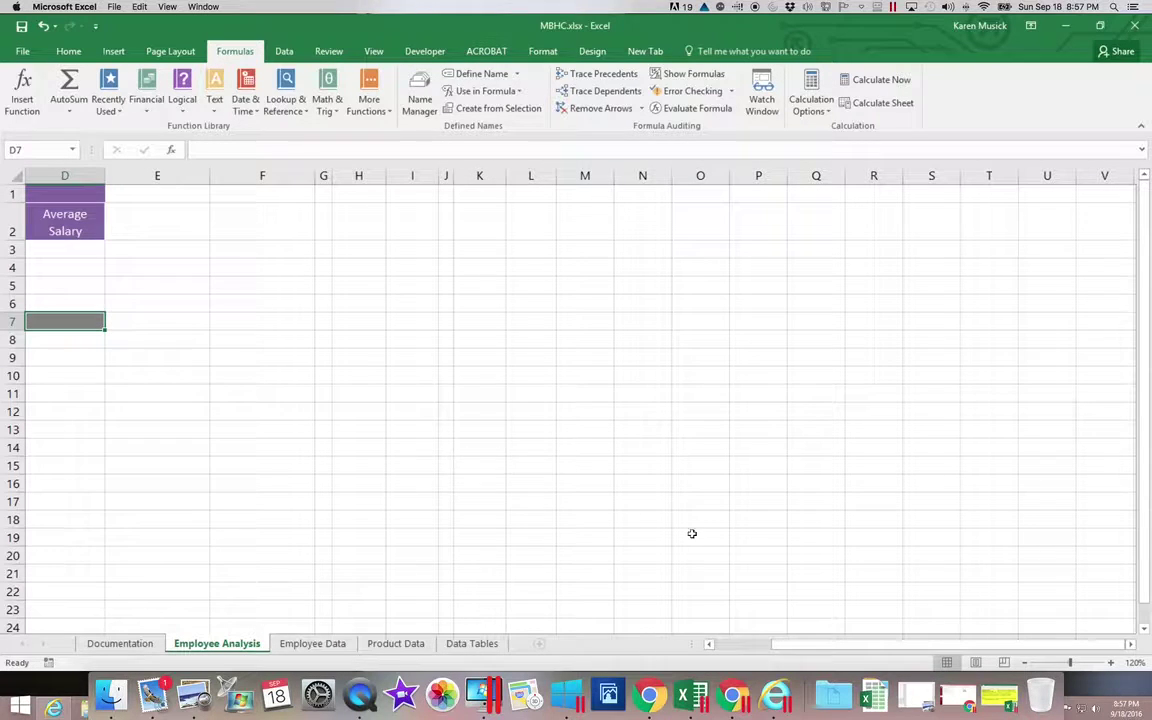
click(813, 643)
drag(813, 643, 715, 643)
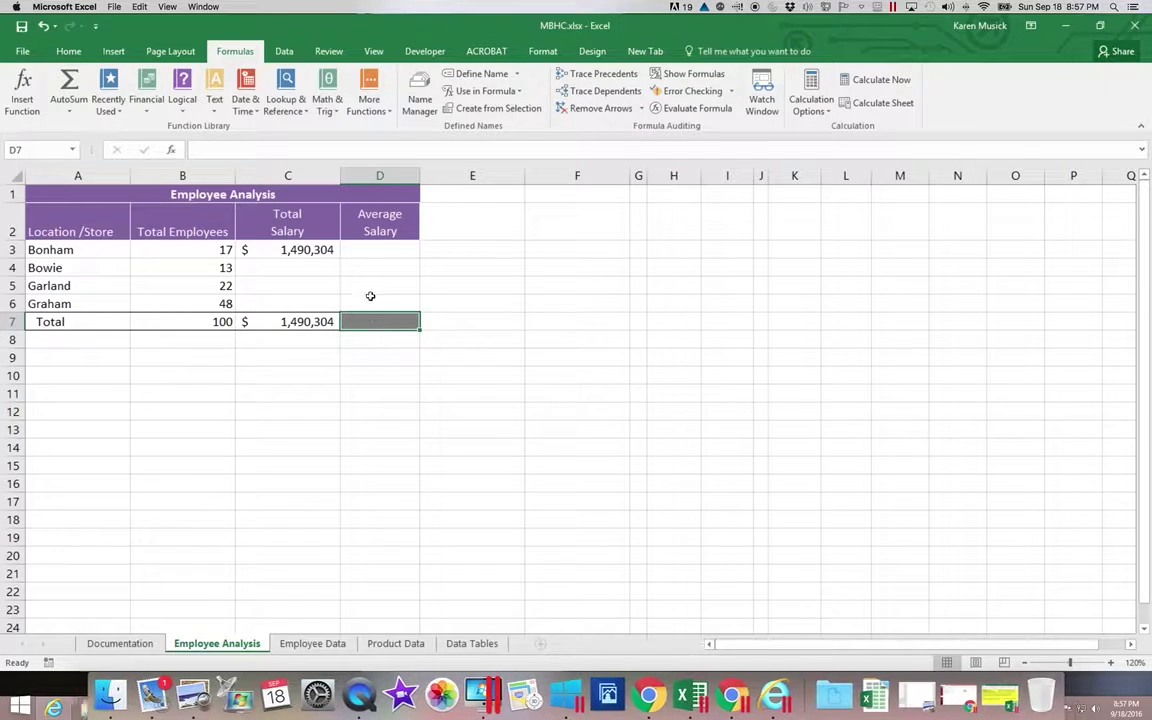
click(389, 251)
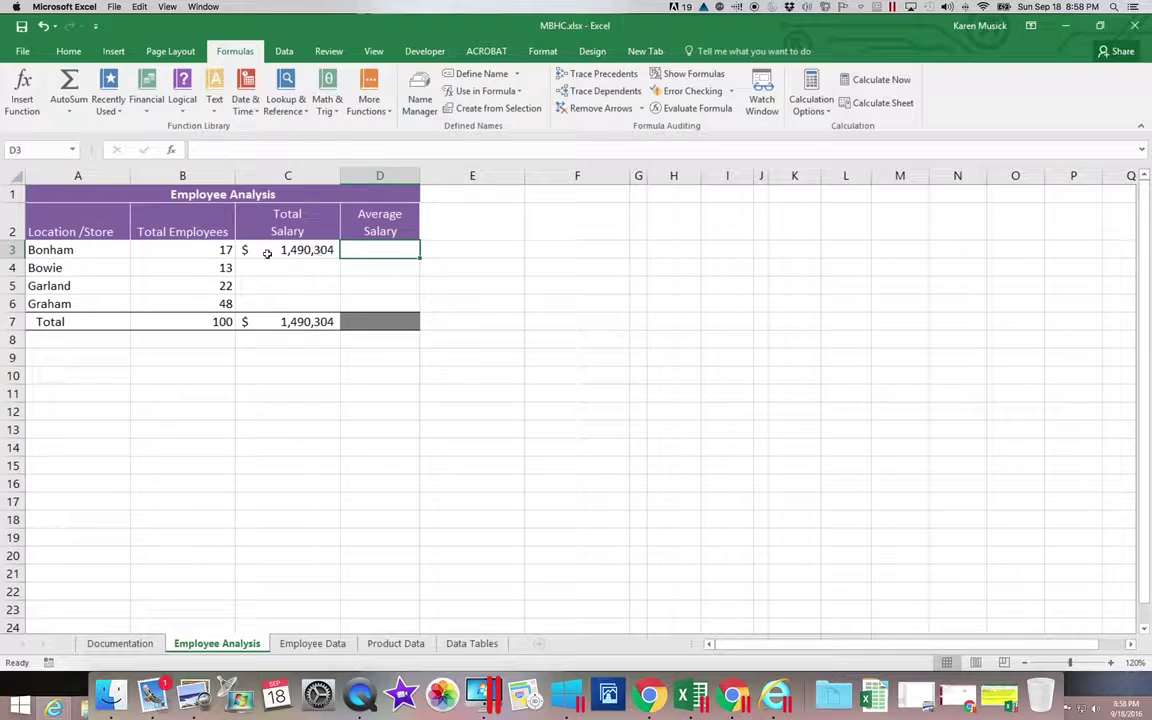
click(268, 252)
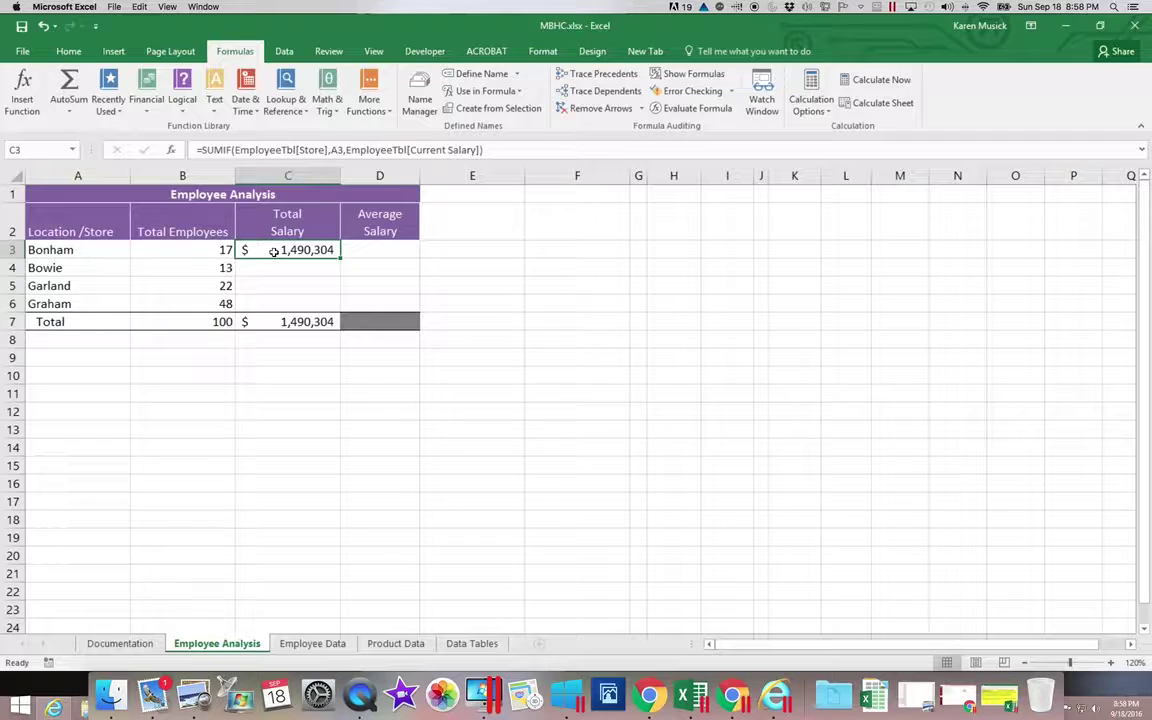
Step: Search for "averageif" among the functions and insert AVERAGEIF into Bonham's Average Salary cell, D3
click(362, 250)
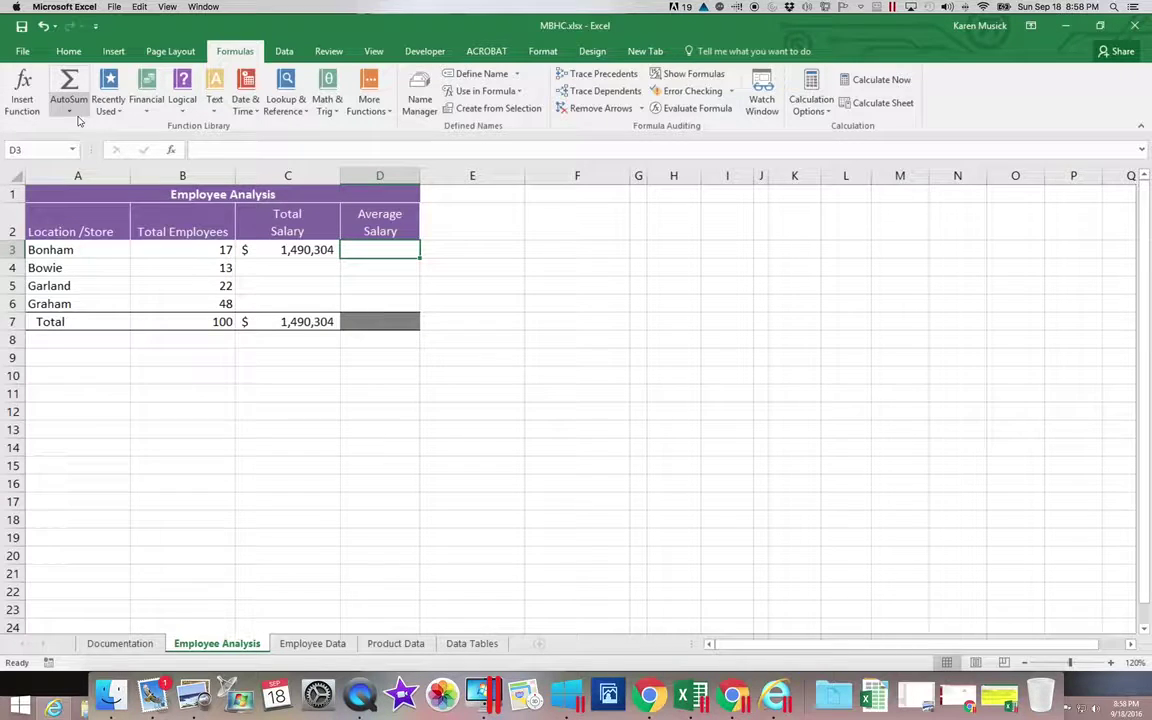
click(24, 100)
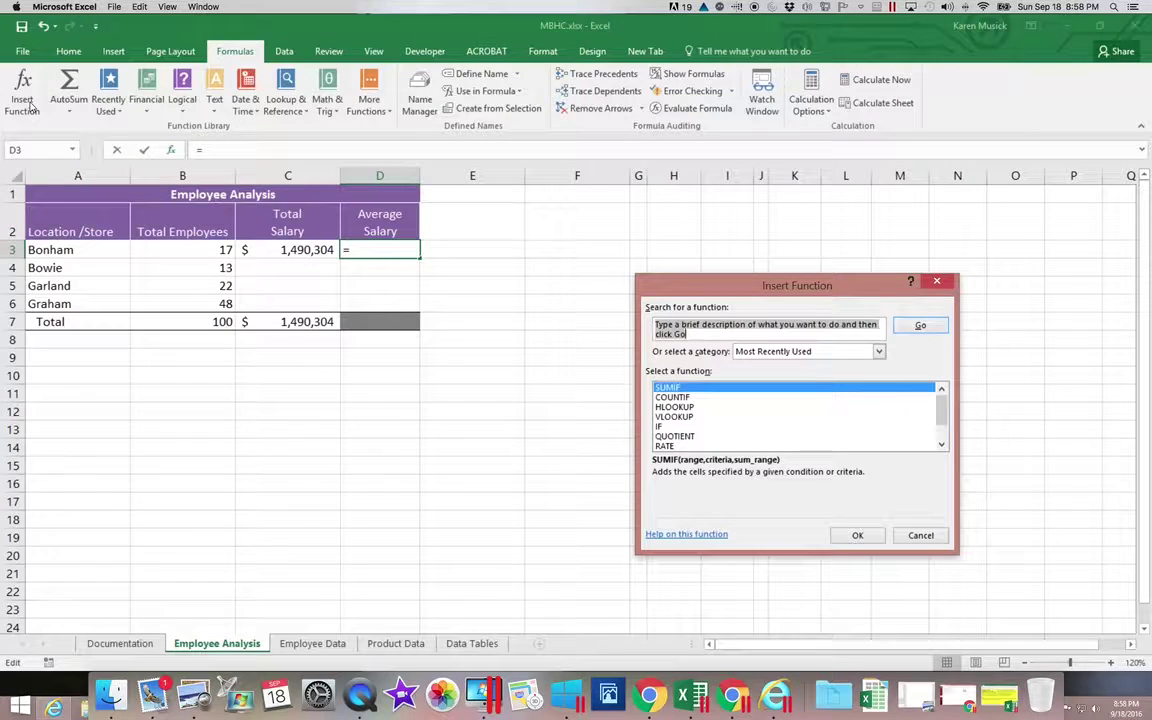
text(averageif)
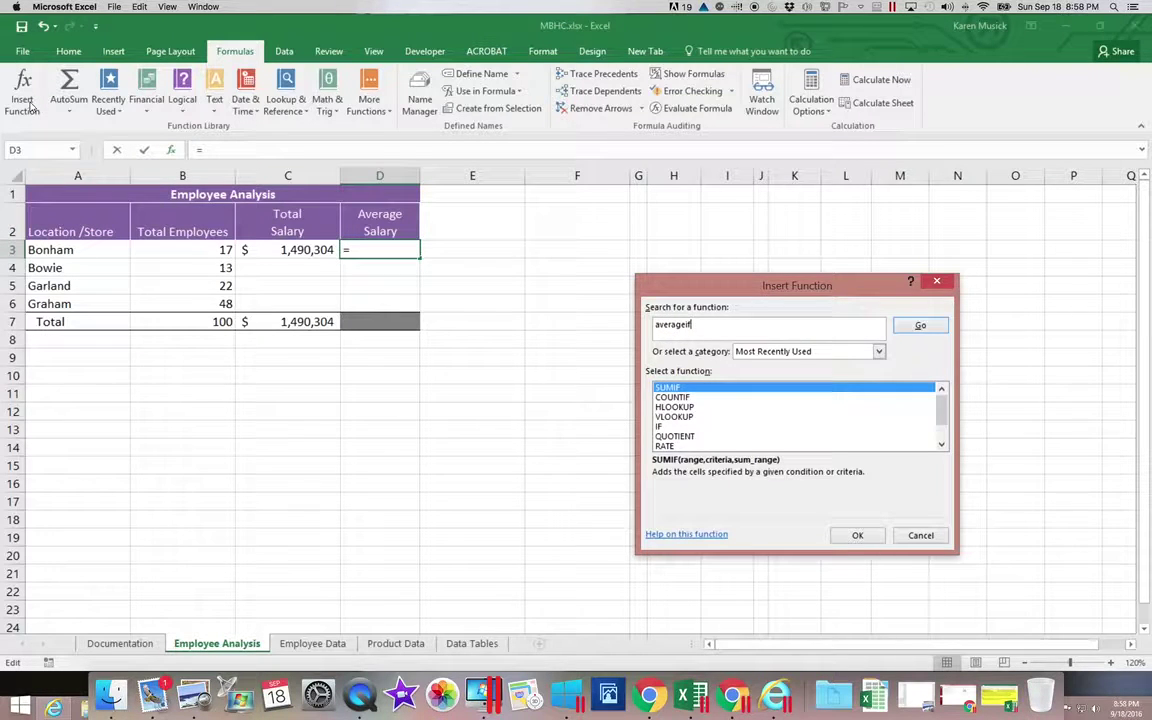
key(Return)
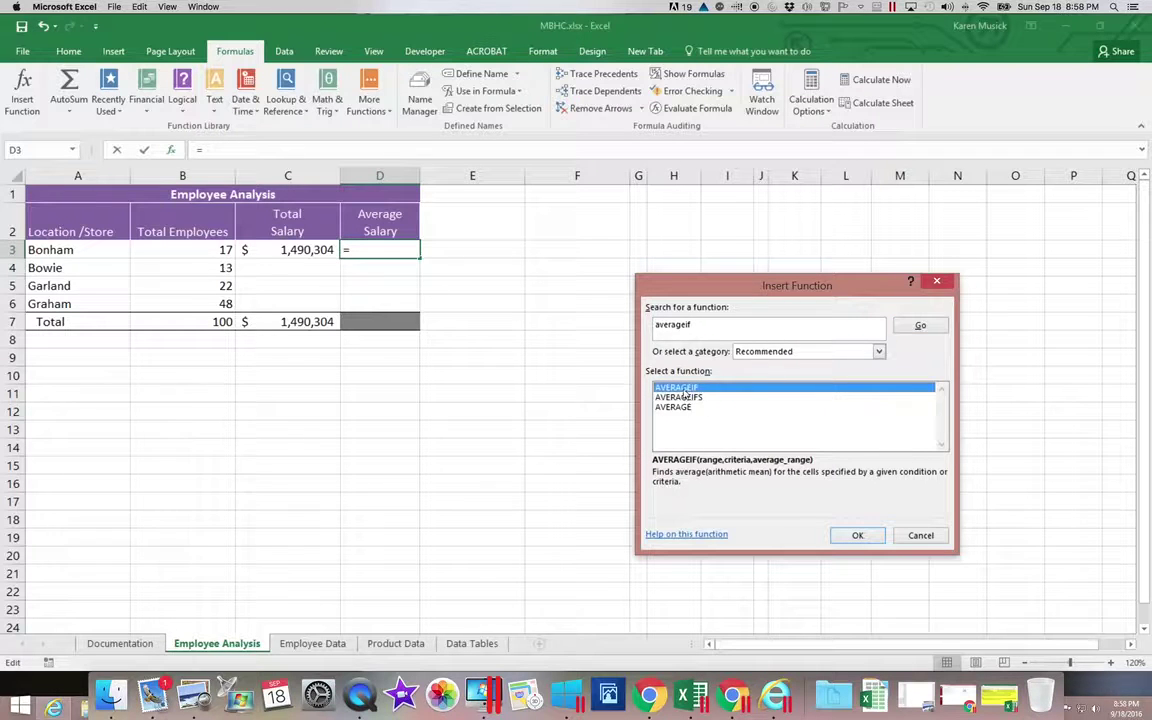
click(857, 536)
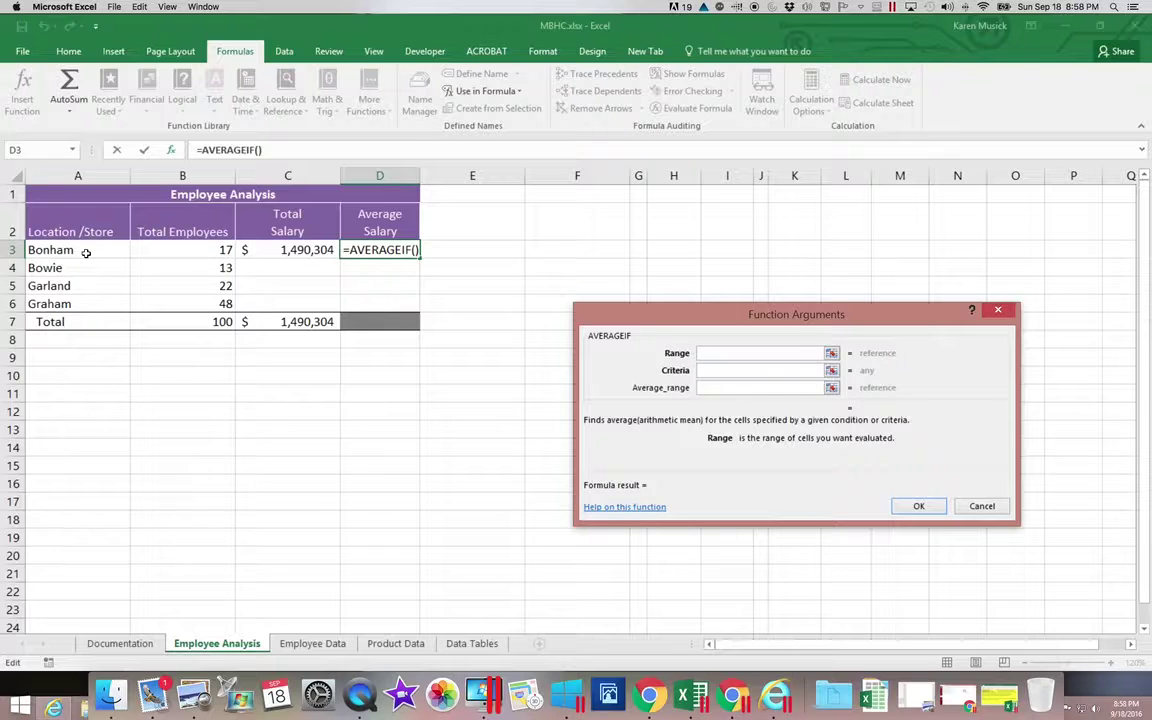
Step: Set the AVERAGEIF Range to EmployeeTbl[Store] from the Employee Data sheet and the Criteria to A3
click(313, 643)
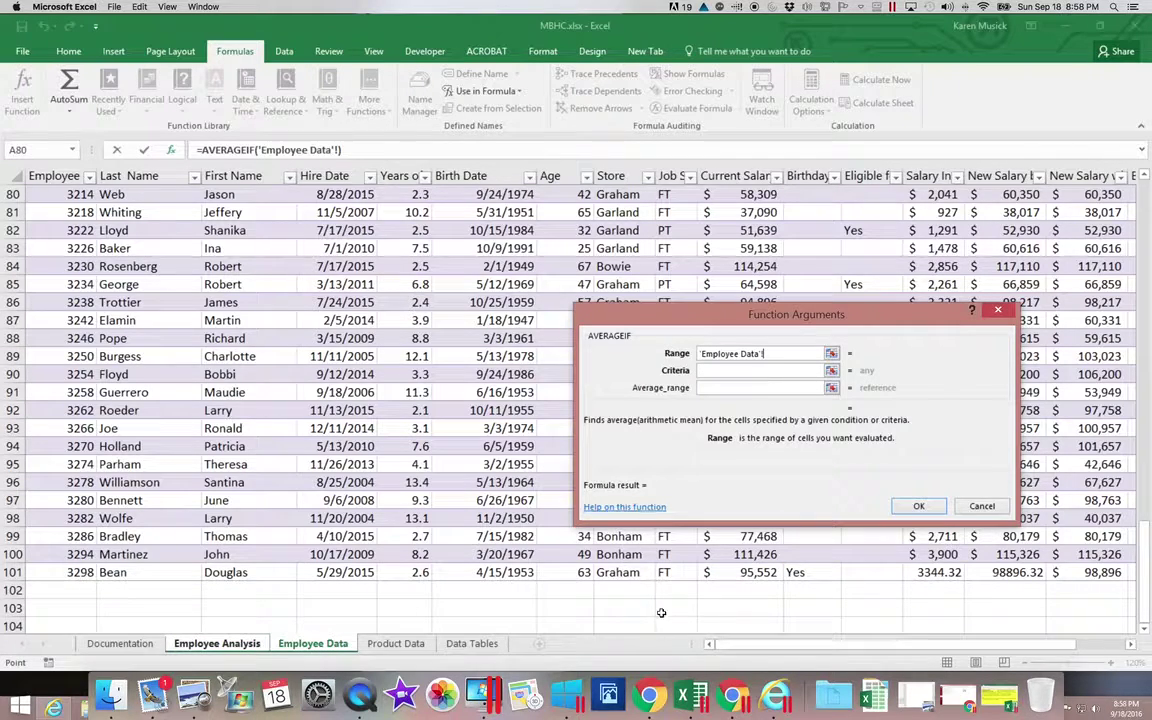
drag(622, 572, 623, 245)
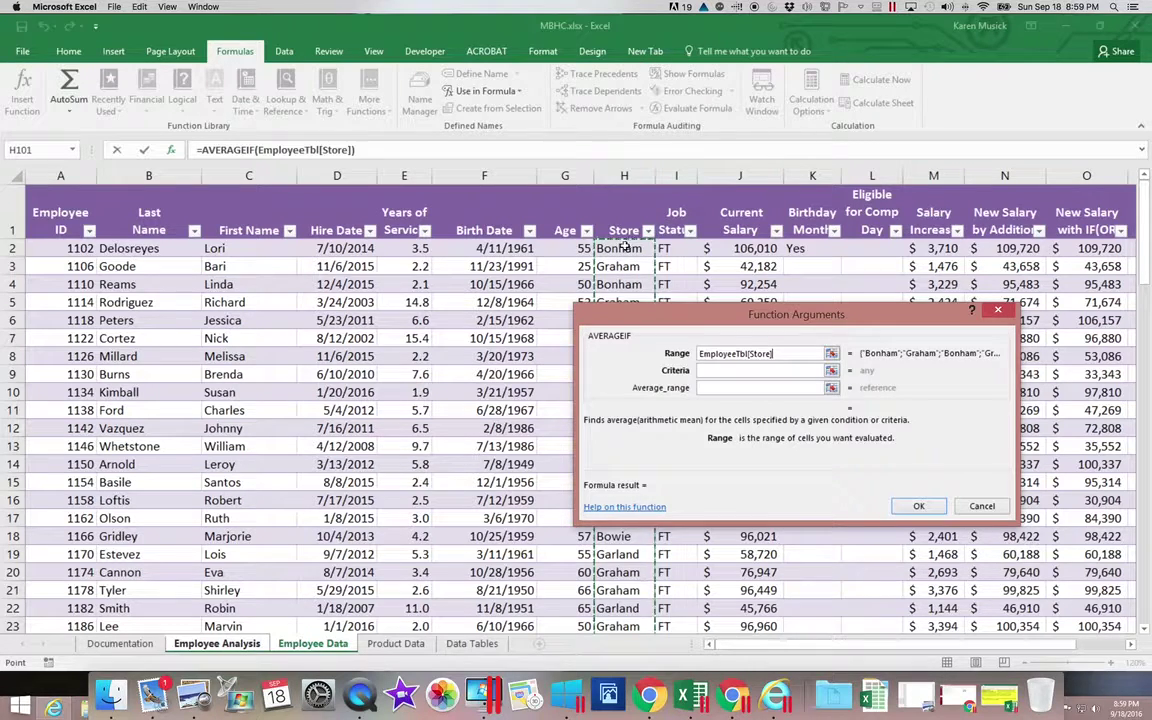
click(712, 372)
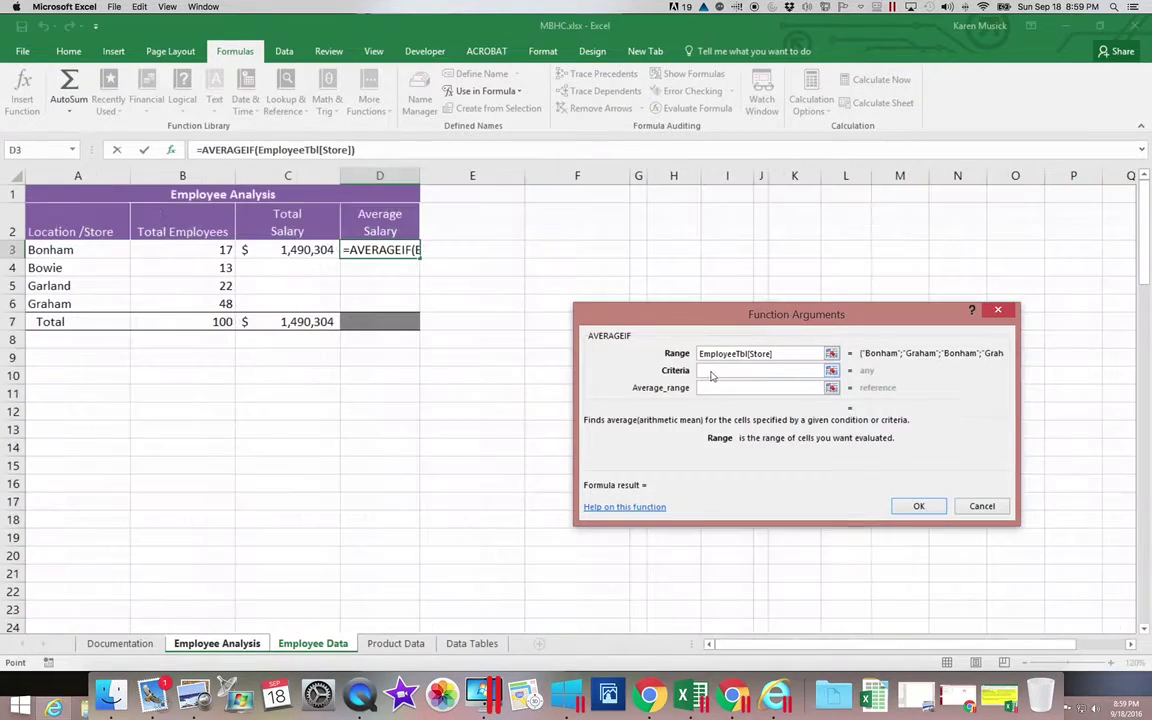
click(712, 375)
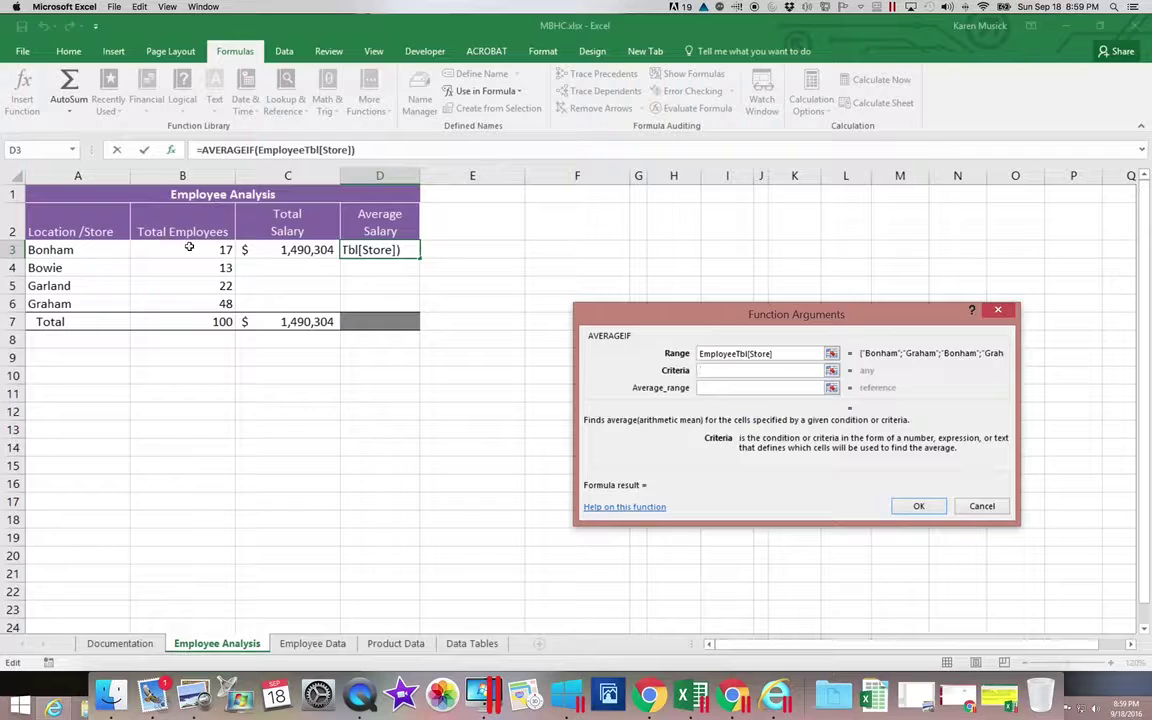
click(94, 249)
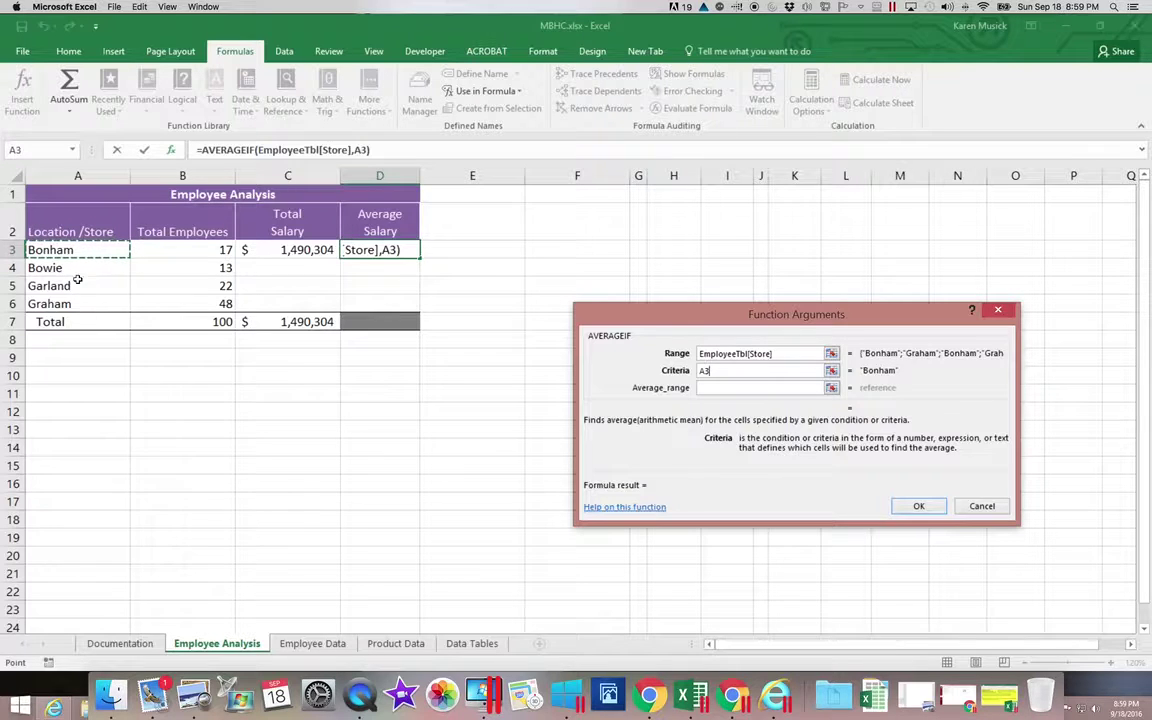
Step: Complete the AVERAGEIF formula with EmployeeTbl[Current Salary] as Average_range, and fill the formulas in C3:D3 down to row 6
click(713, 388)
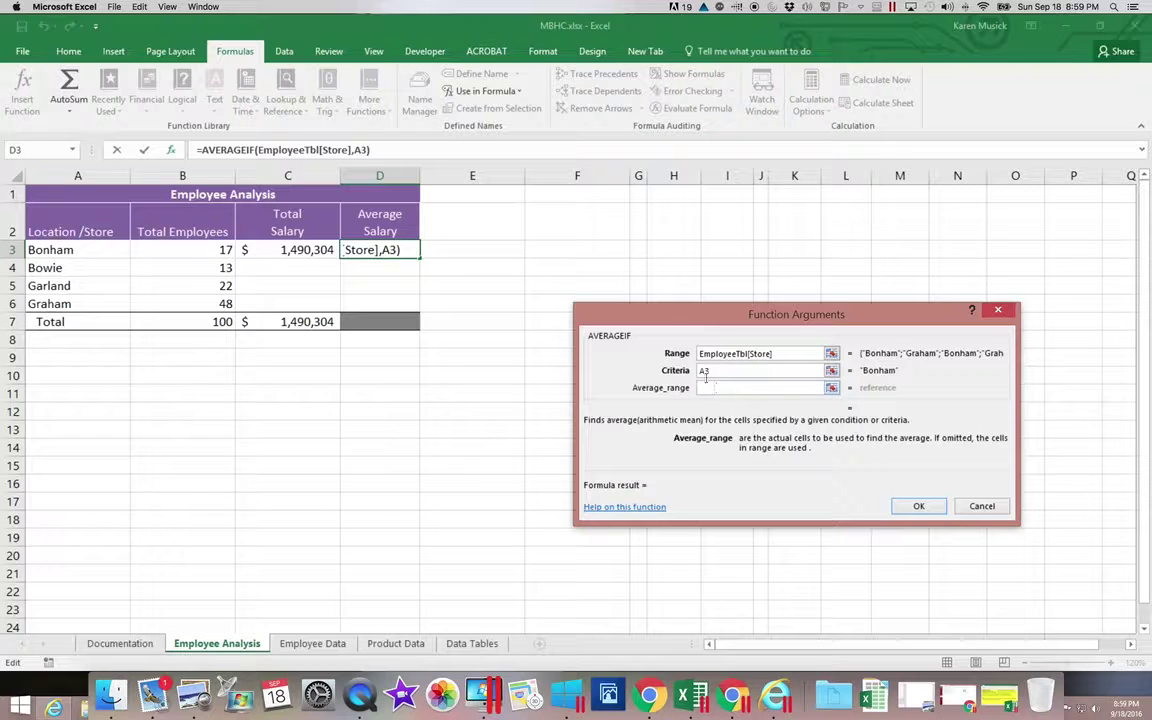
click(310, 645)
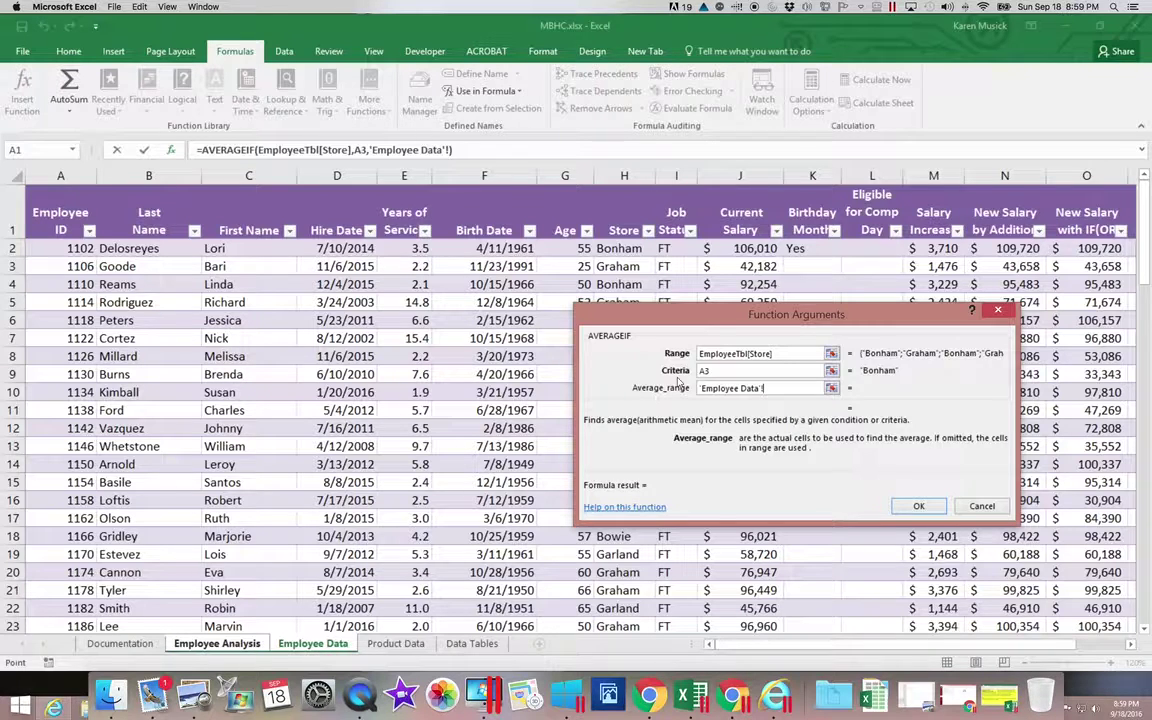
click(726, 249)
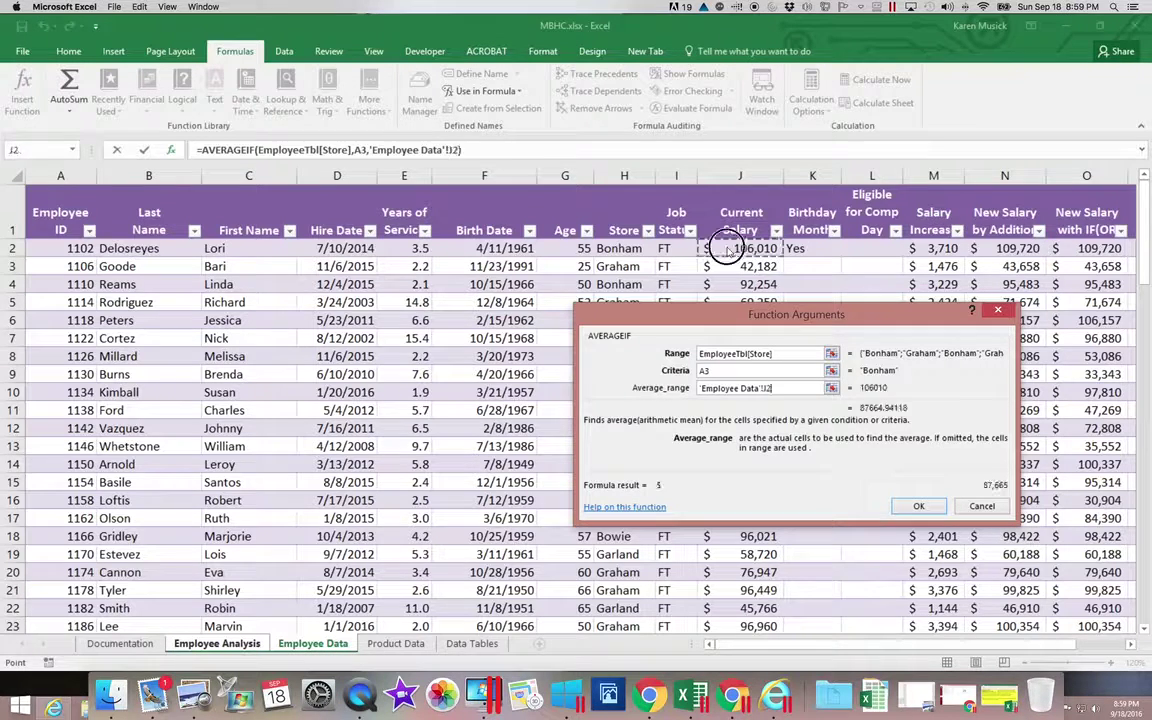
drag(728, 250, 720, 575)
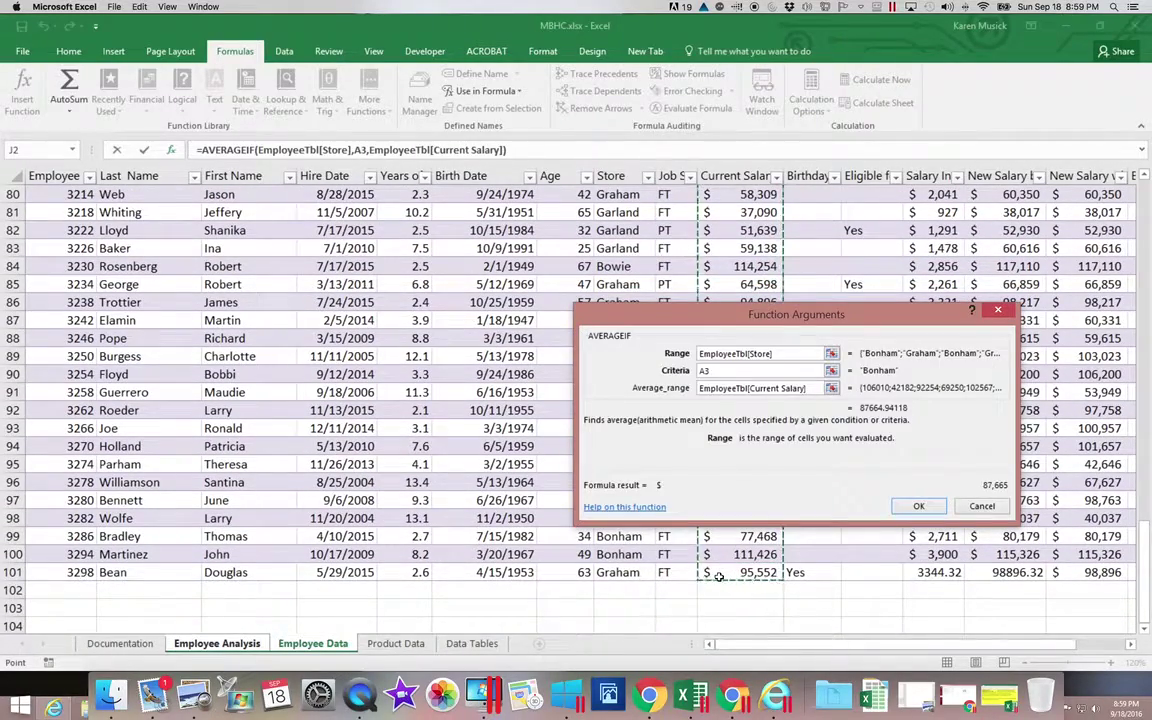
click(920, 507)
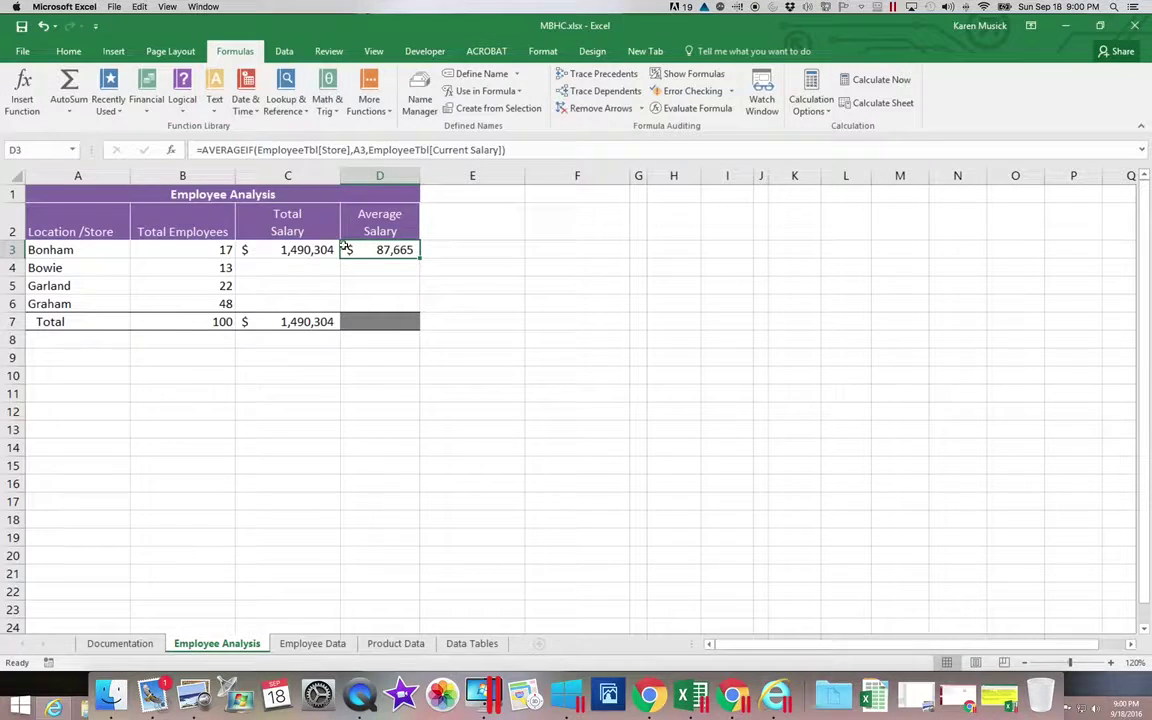
drag(308, 250, 420, 305)
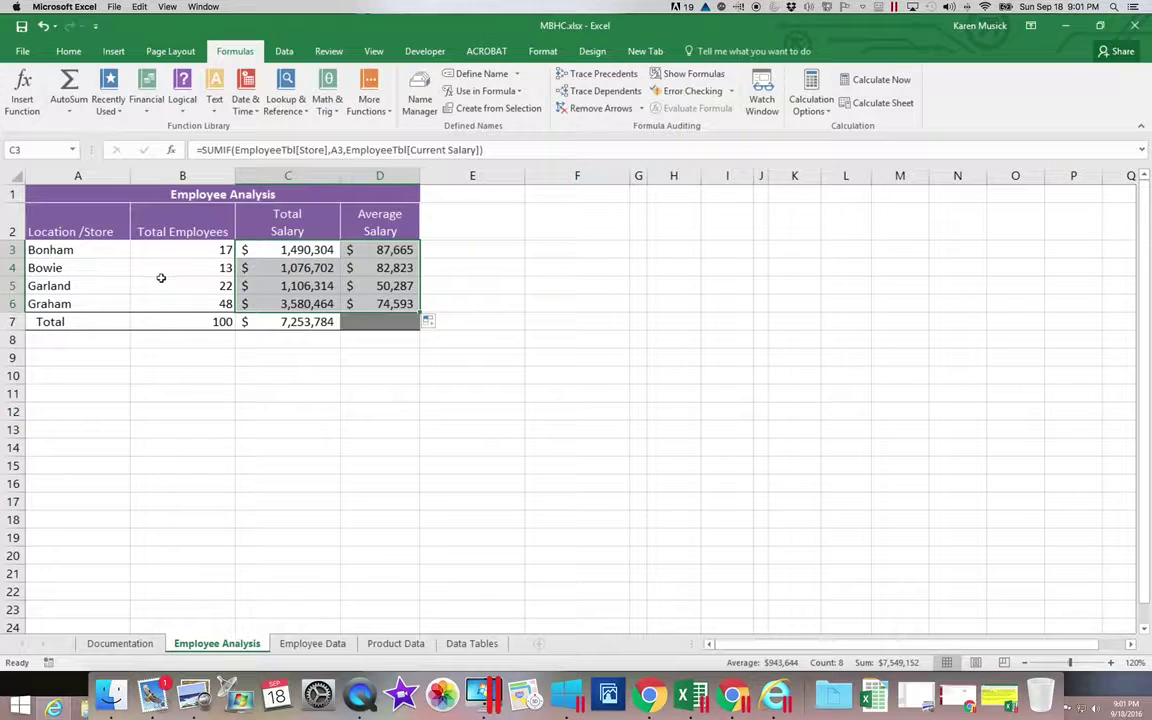
Step: Copy the Garland row, A5:D5, and paste it as values only starting at cell A15
drag(107, 286, 370, 288)
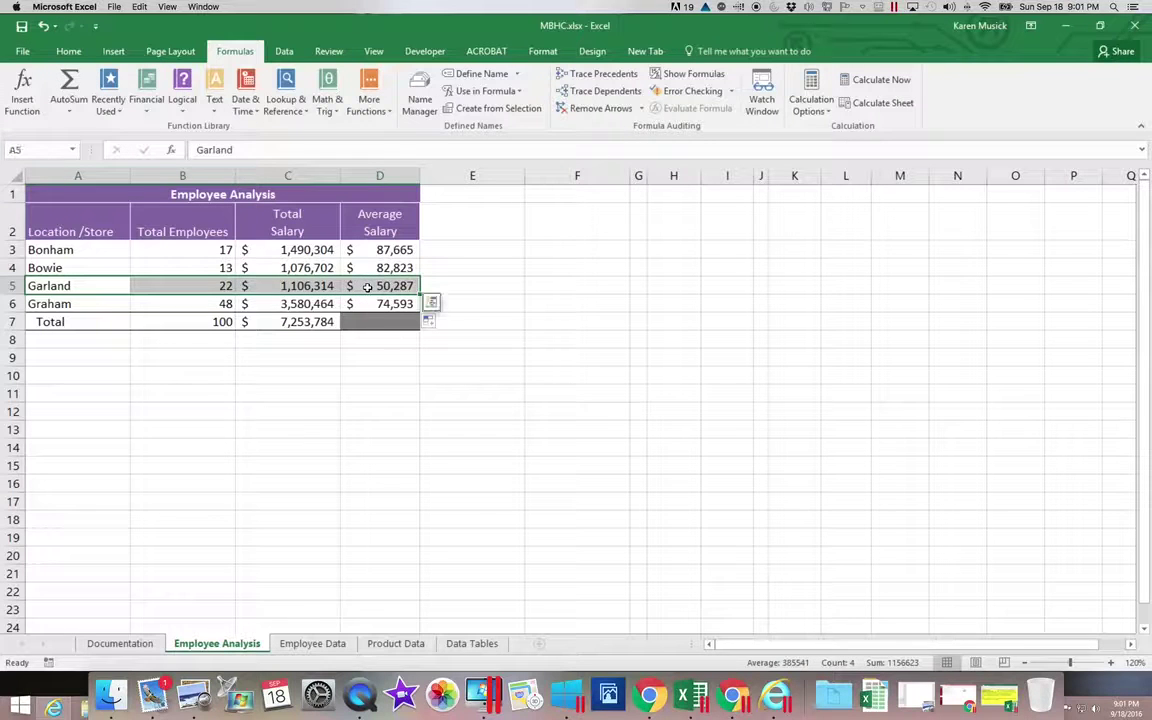
click(22, 51)
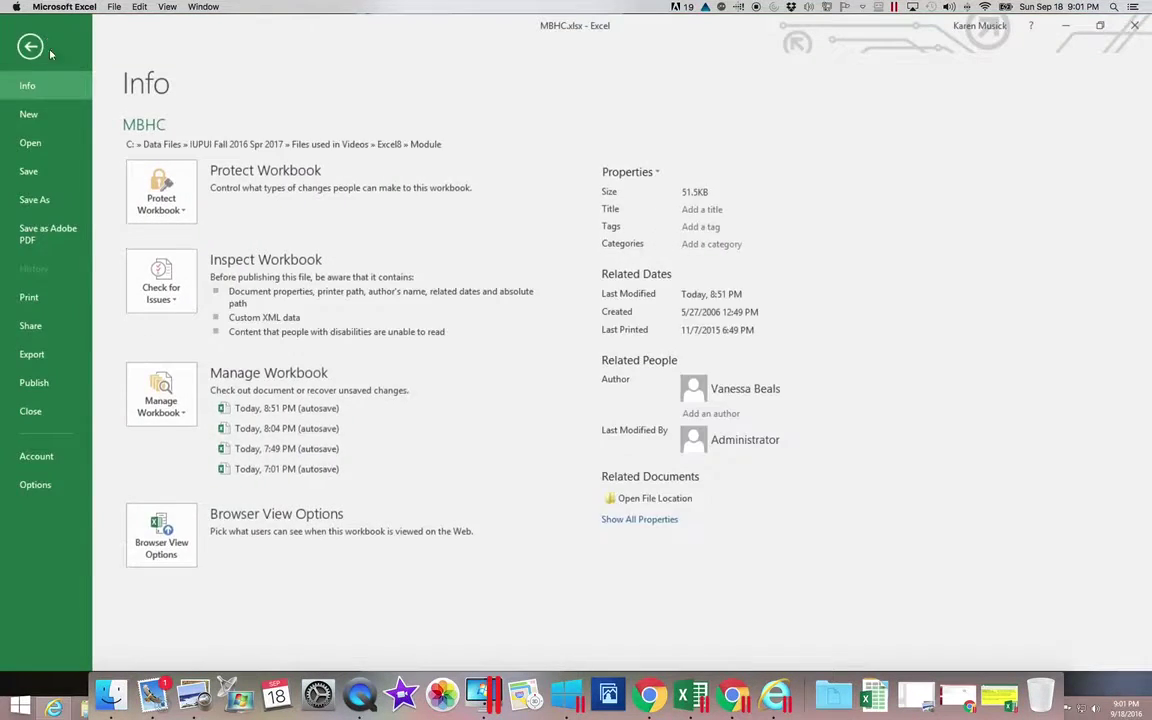
click(18, 50)
click(68, 51)
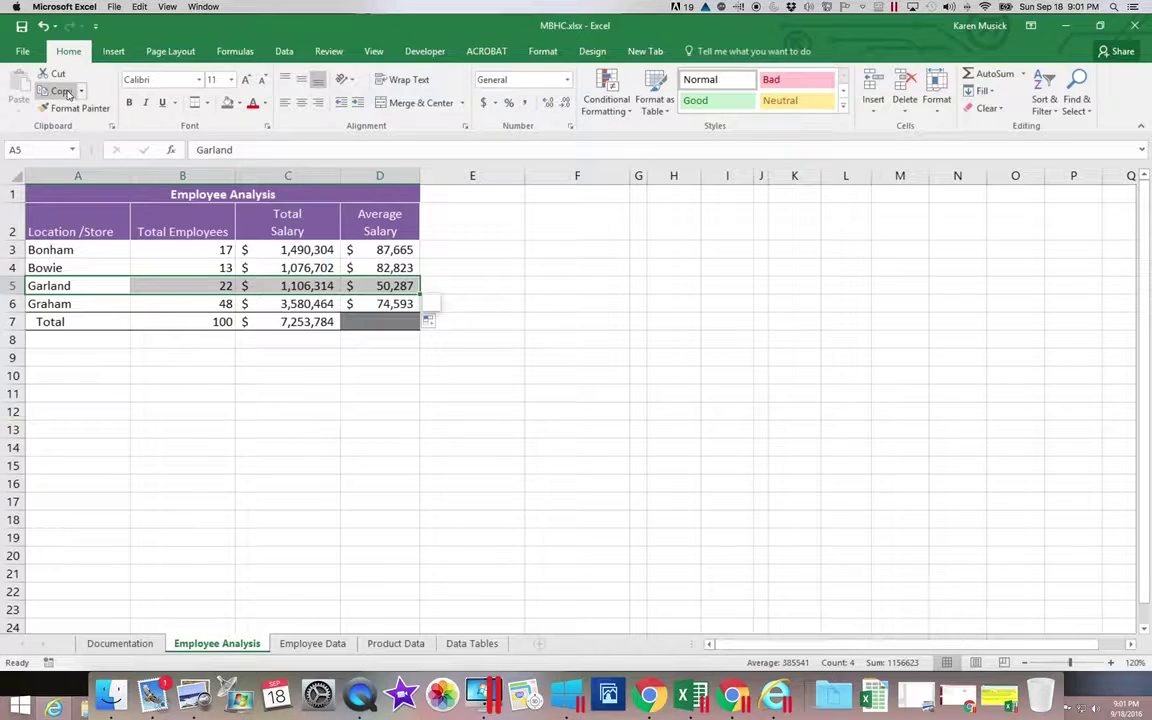
click(63, 92)
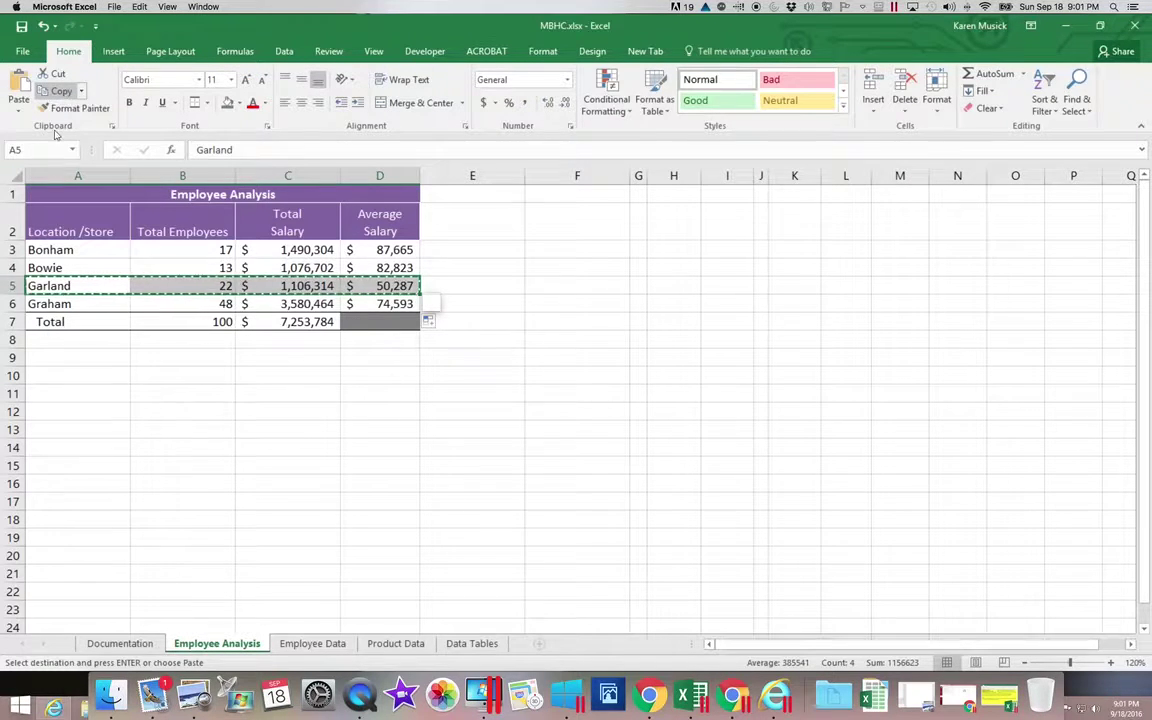
click(72, 464)
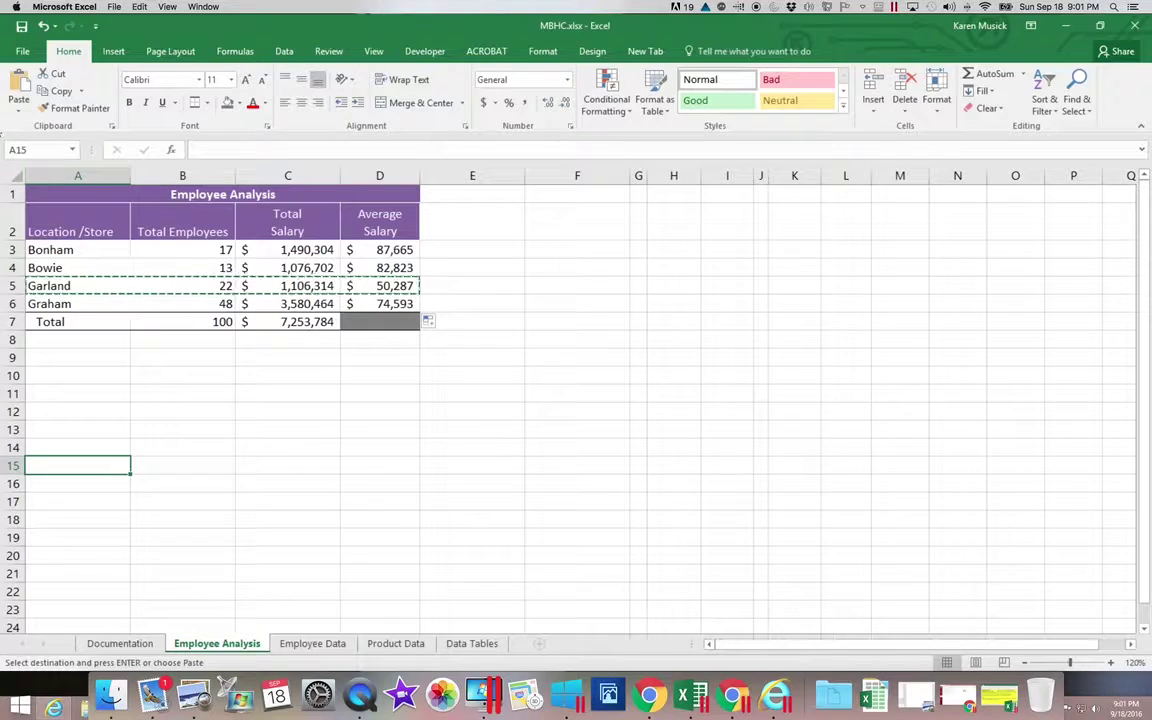
click(17, 108)
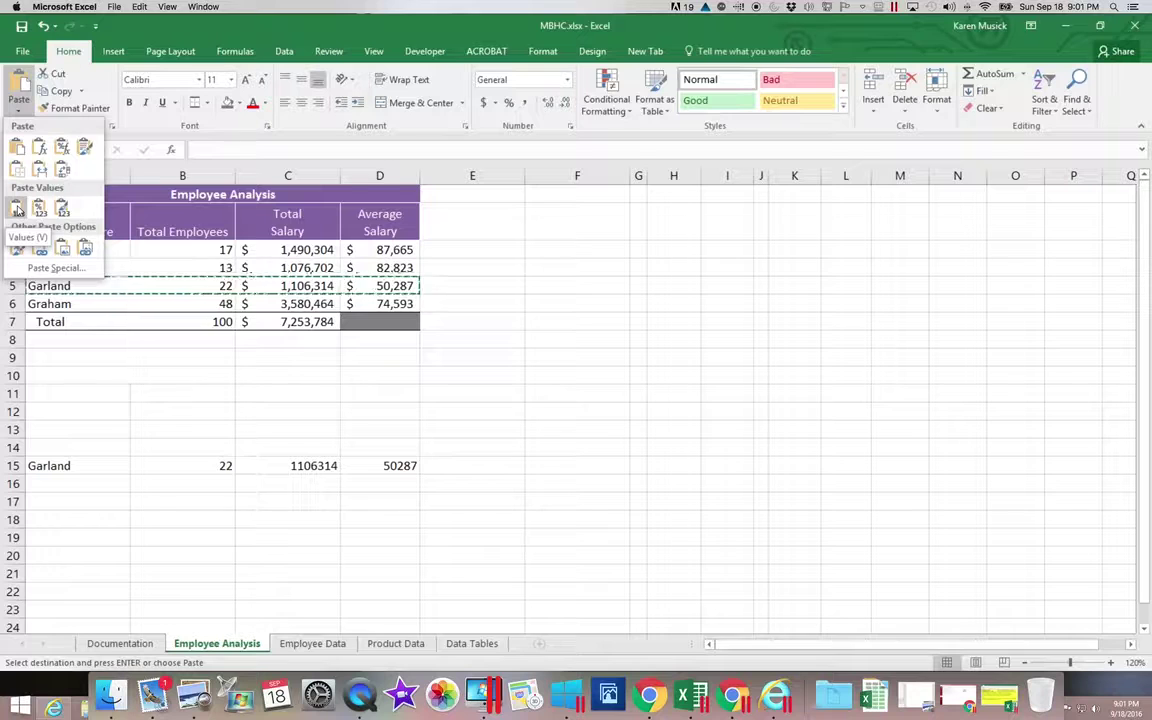
click(17, 207)
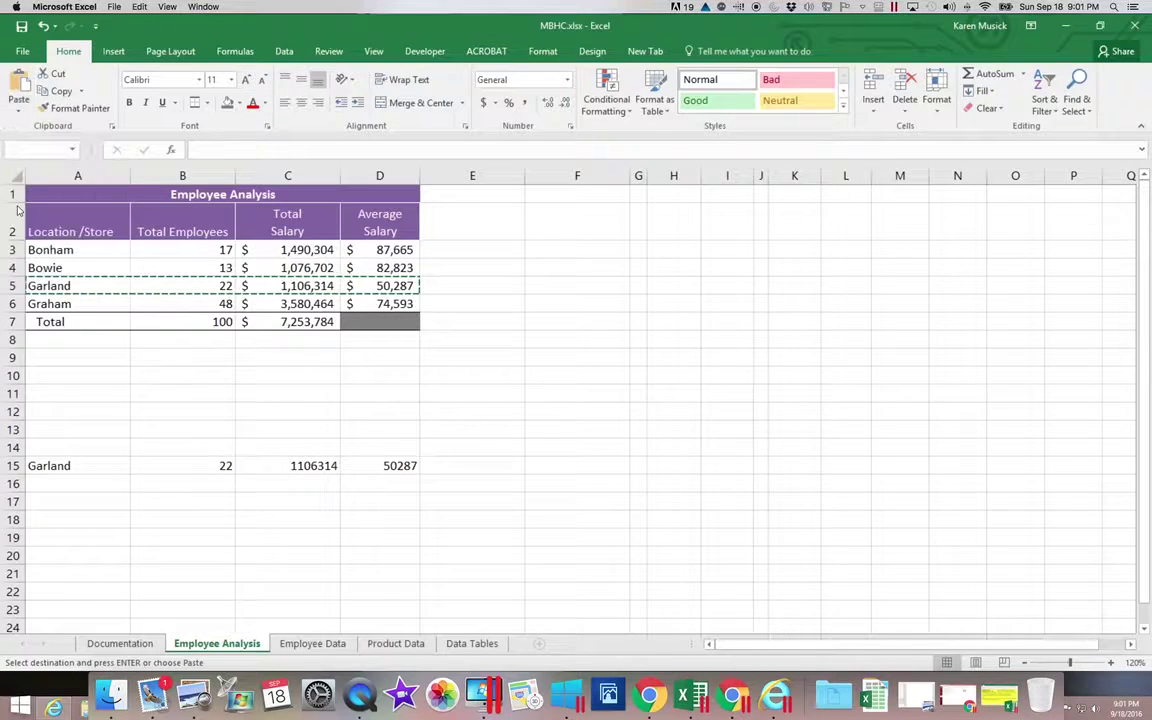
Step: Format the pasted salary values in C15:D15 as Accounting with no decimal places
drag(303, 466, 375, 465)
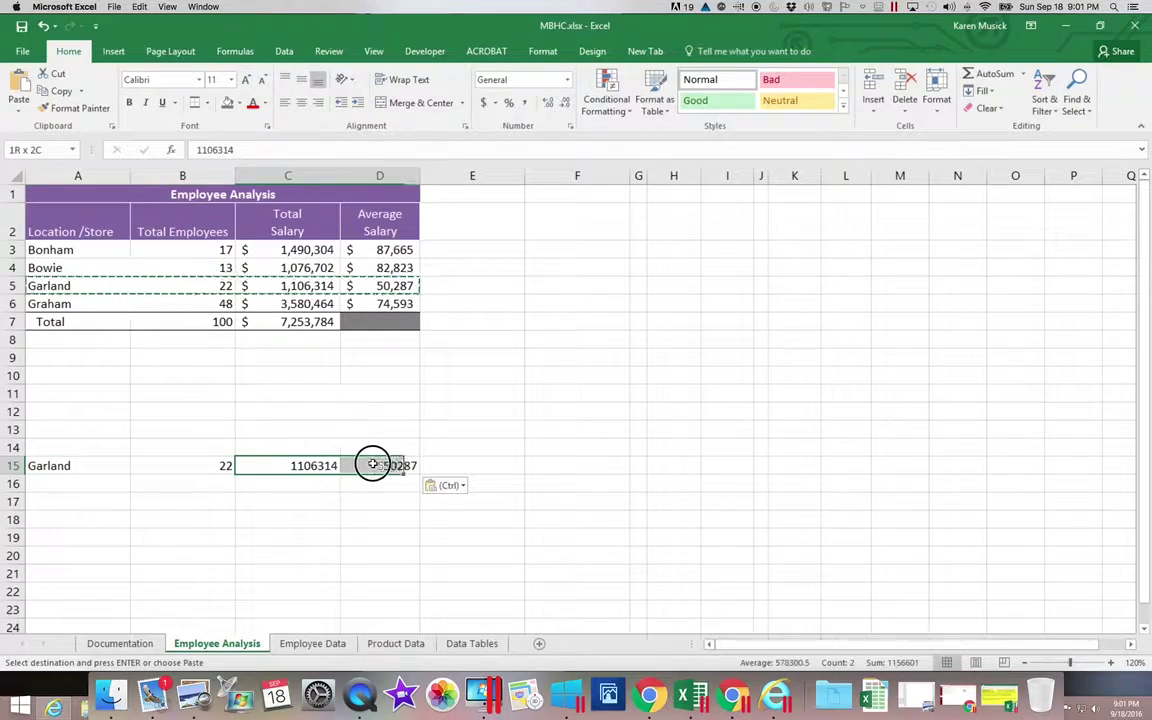
click(484, 103)
scroll(528, 390, right, 1)
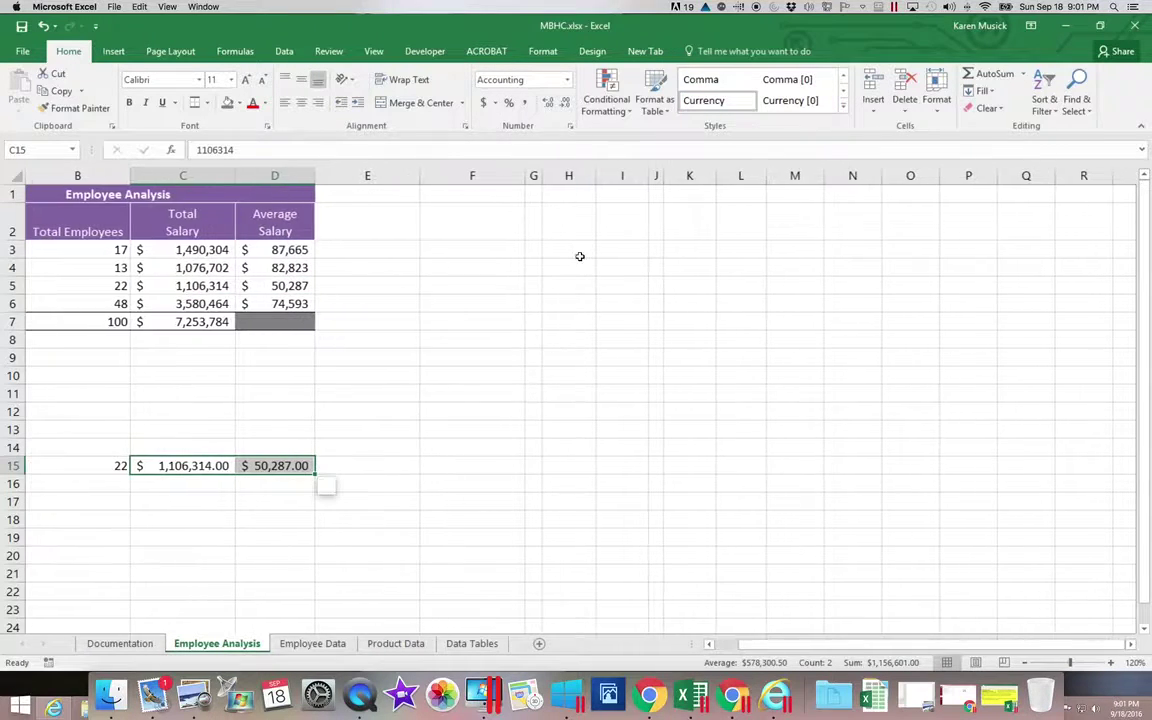
click(564, 104)
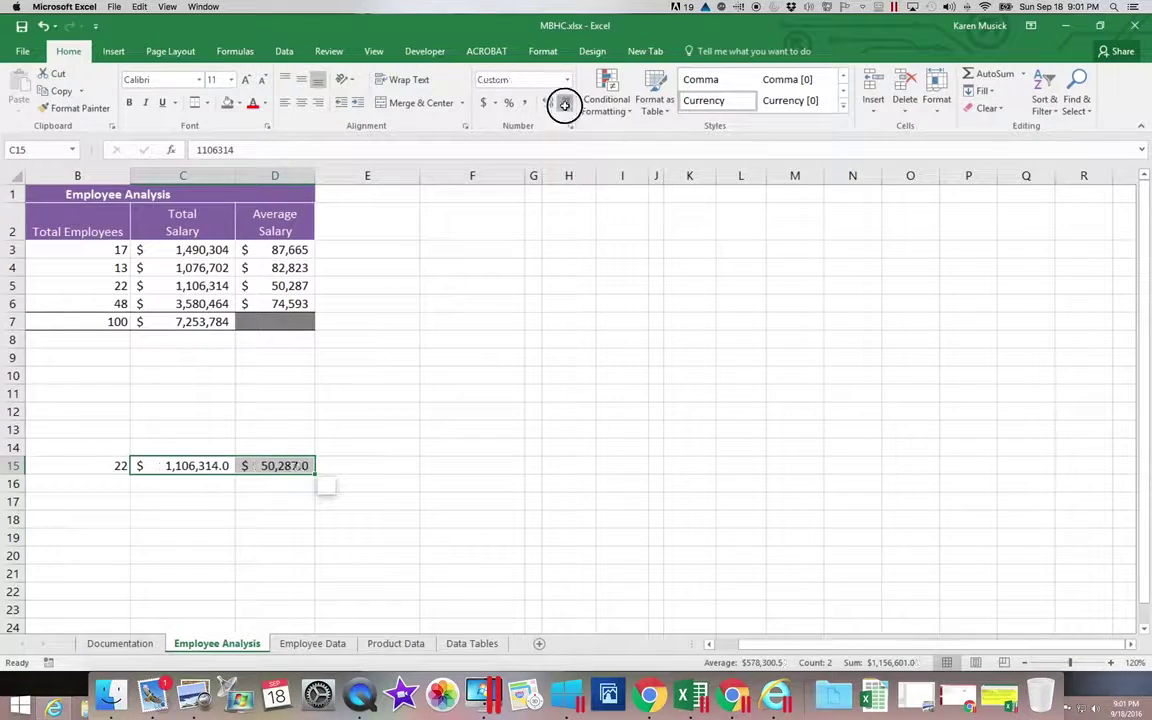
click(564, 104)
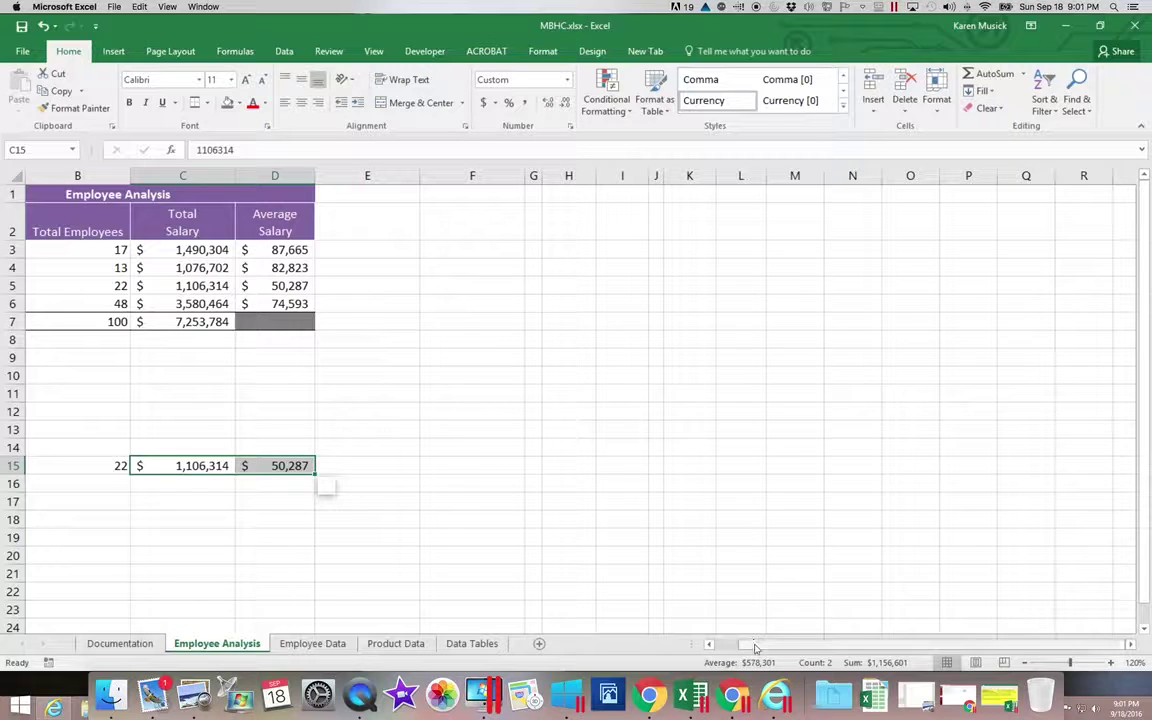
click(708, 644)
Step: Label the pasted Garland row with "Before new employee" in cell E15 and save the workbook
click(473, 466)
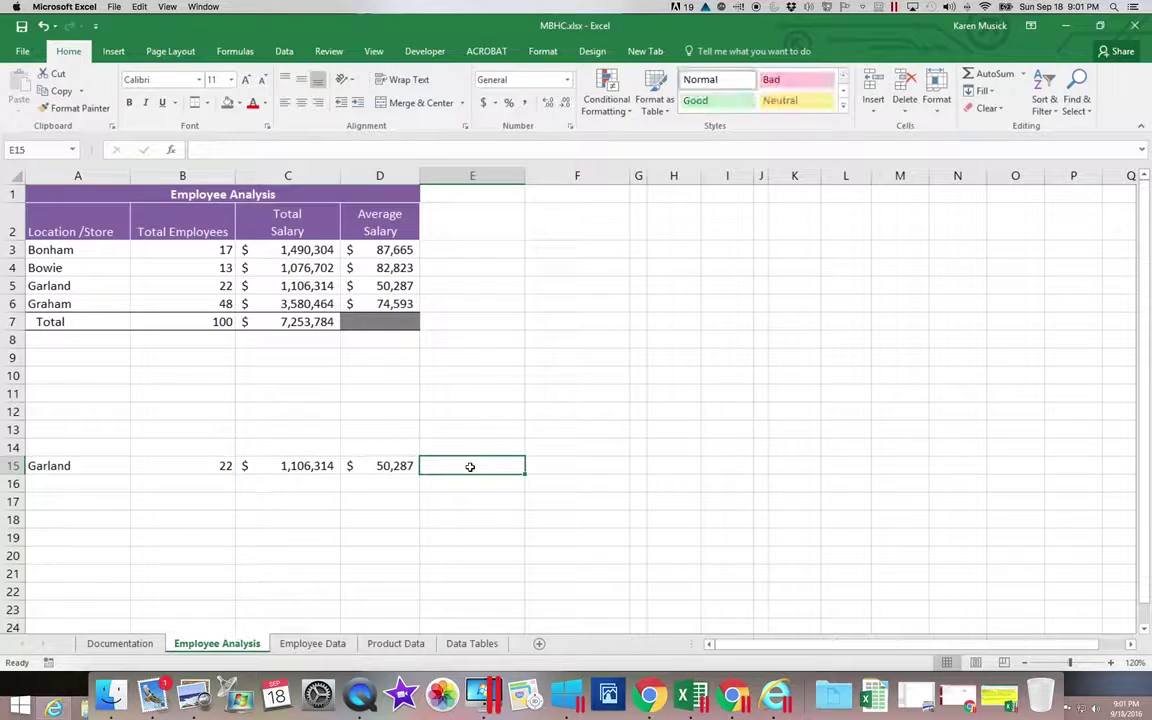
text(Before)
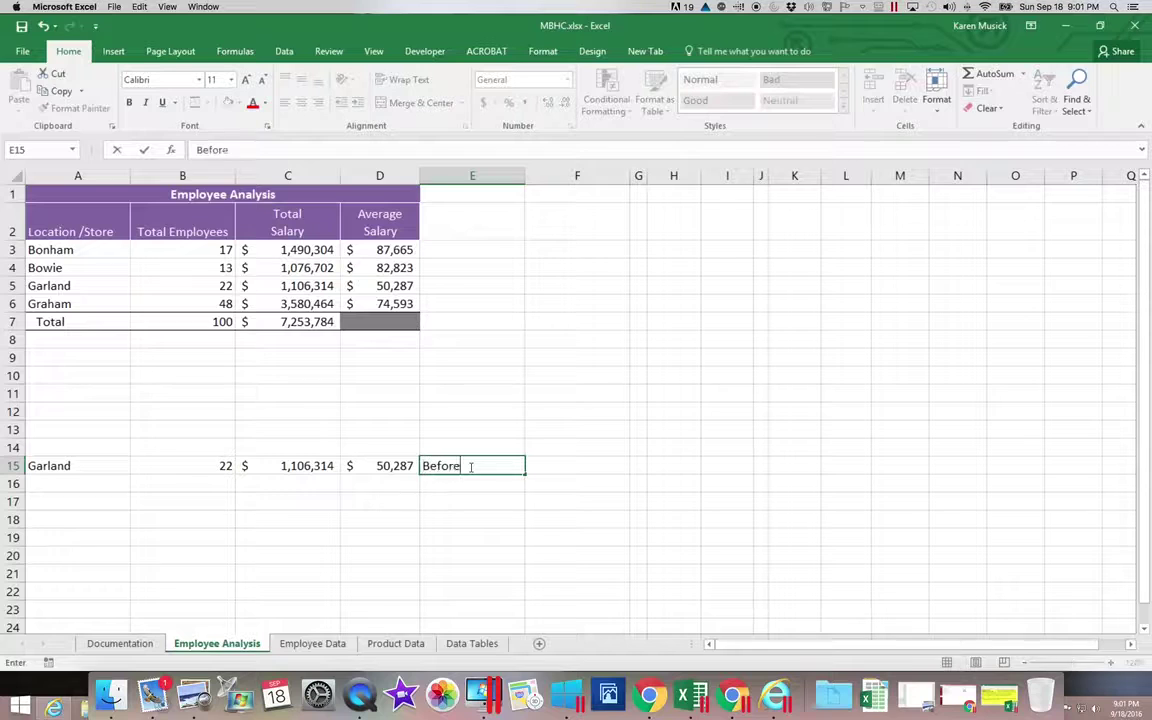
text( new employee)
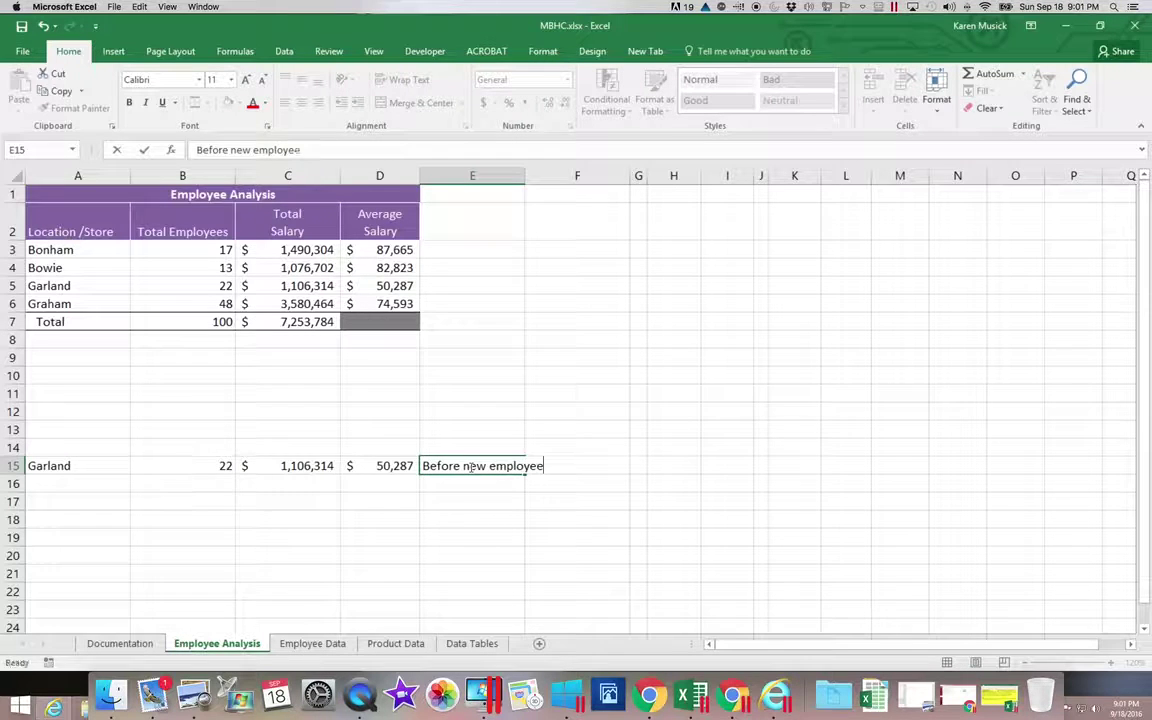
key(Return)
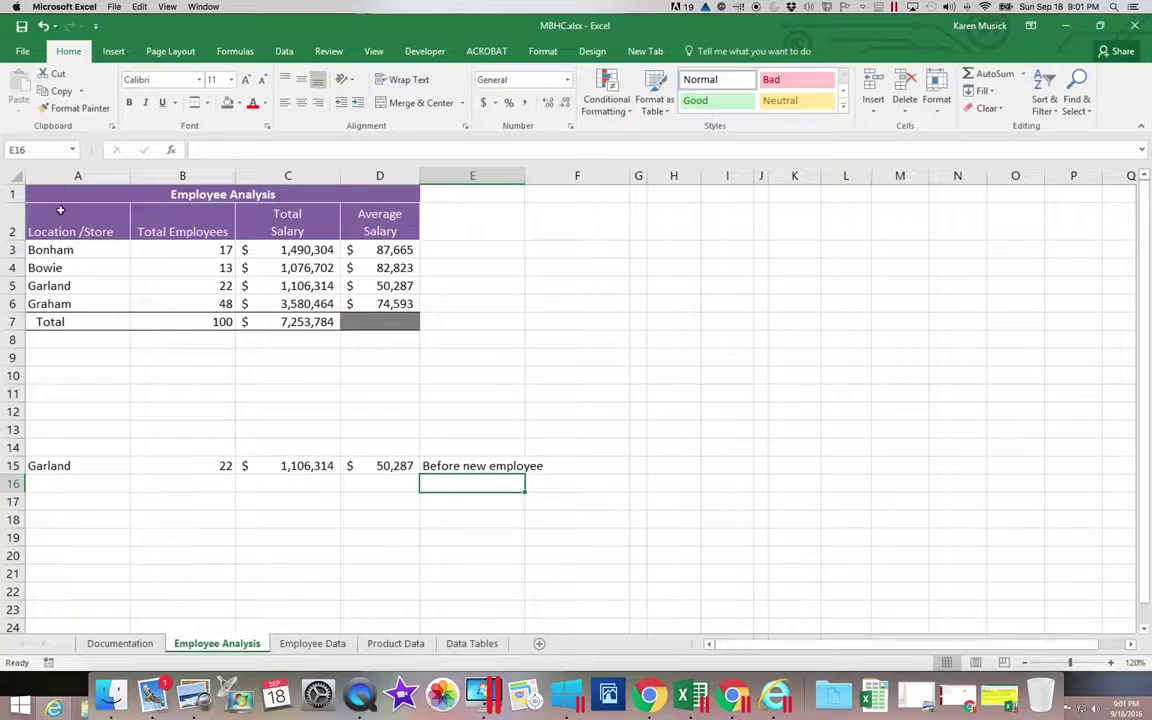
click(22, 28)
Step: Start a new employee record in row 102 of the Employee Data sheet by entering the employee ID
click(327, 646)
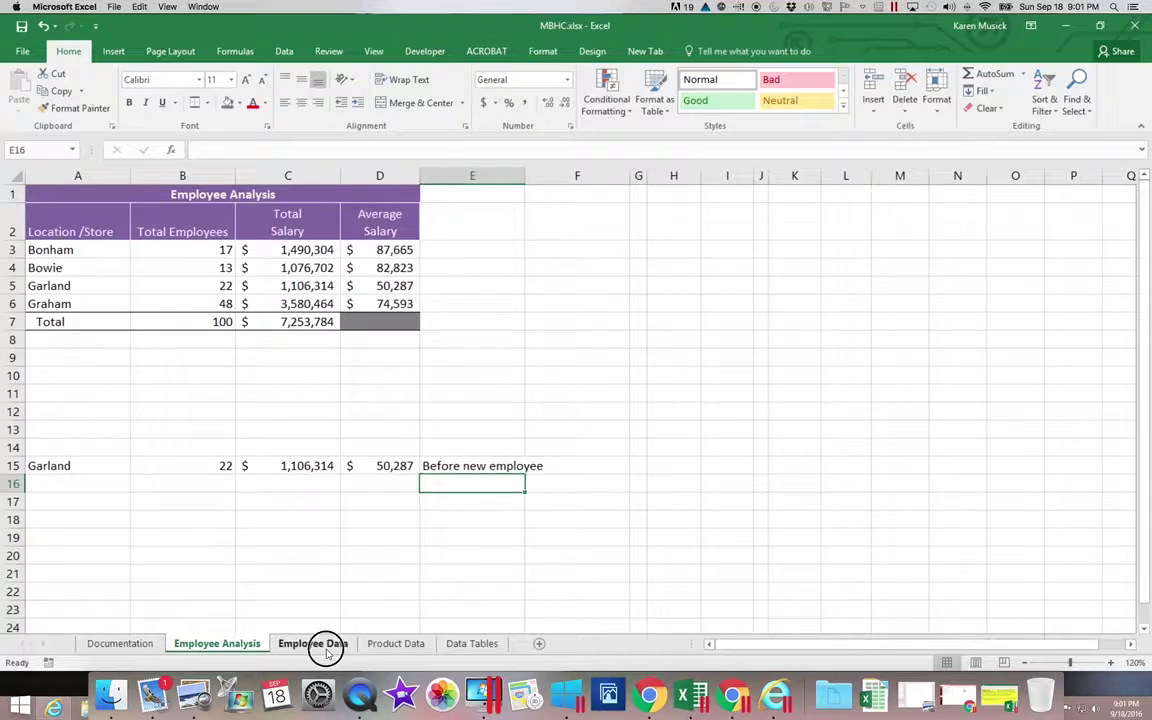
click(64, 588)
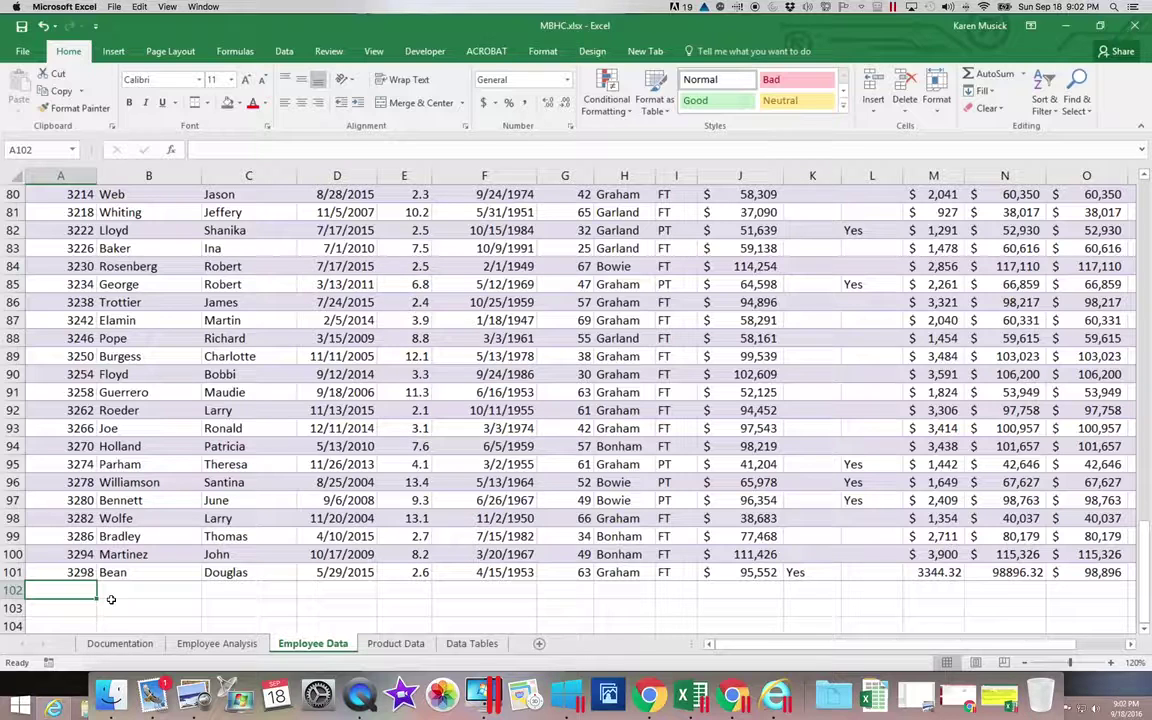
text(344)
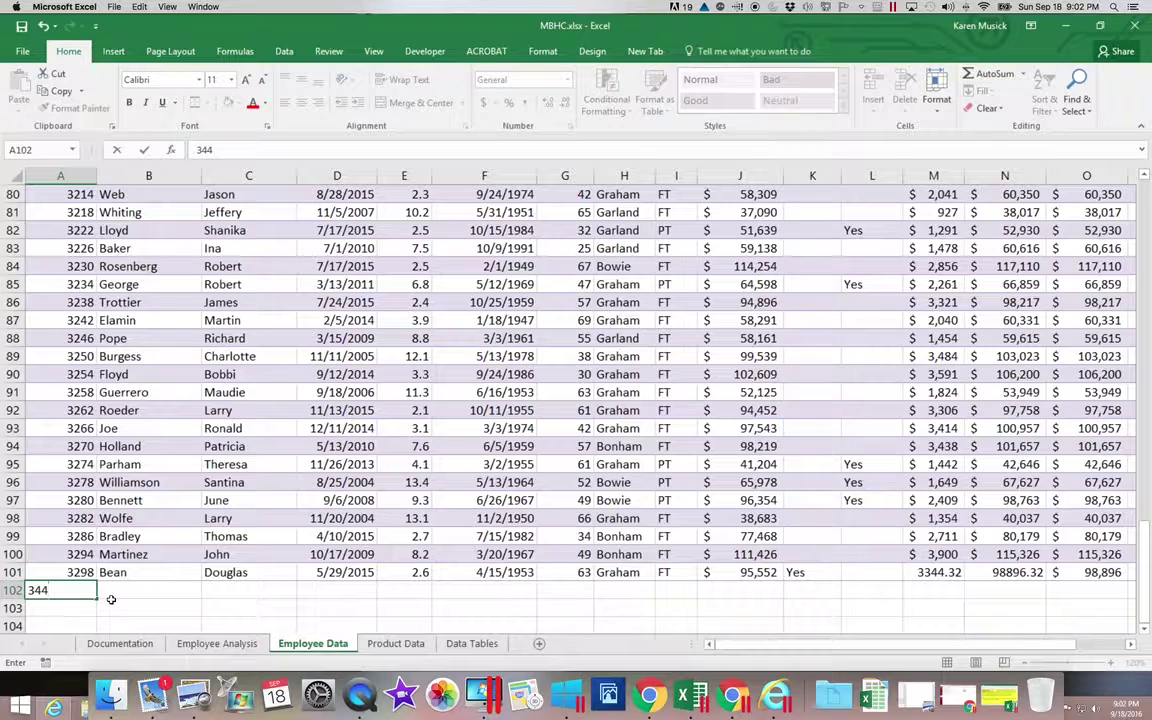
key(BackSpace)
text(00)
key(Tab)
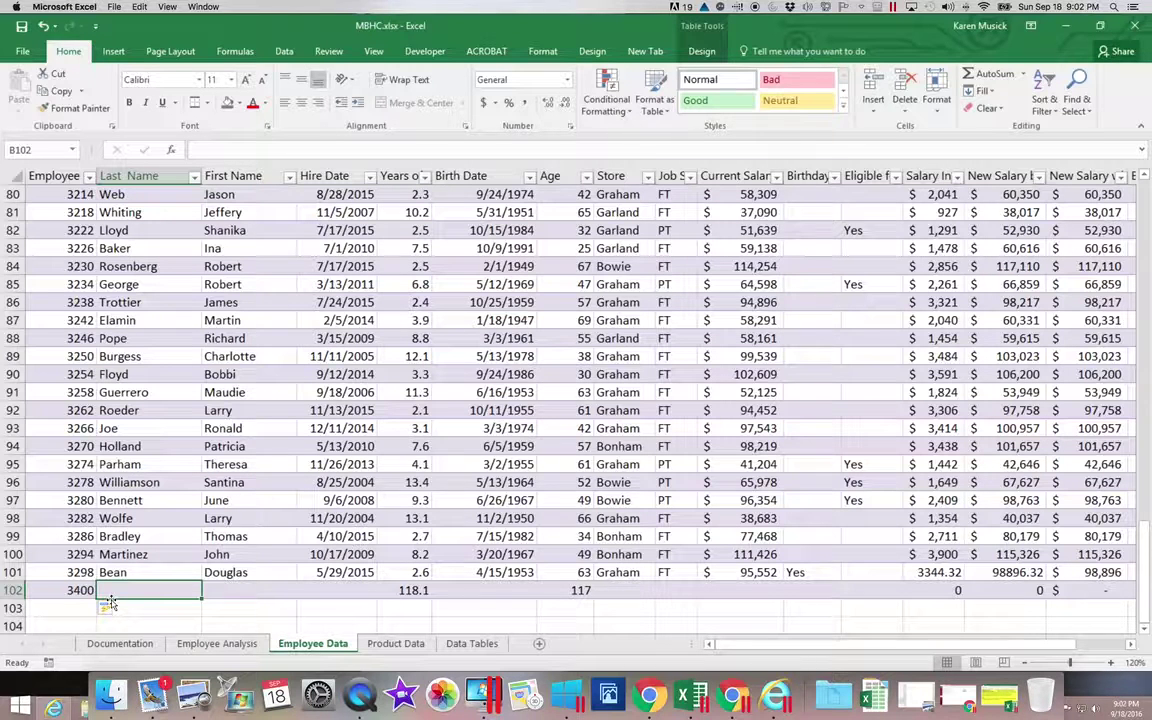
Step: Enter the new employee's last name, first name and hire date 4/1/2016 in row 102
text(Joplin)
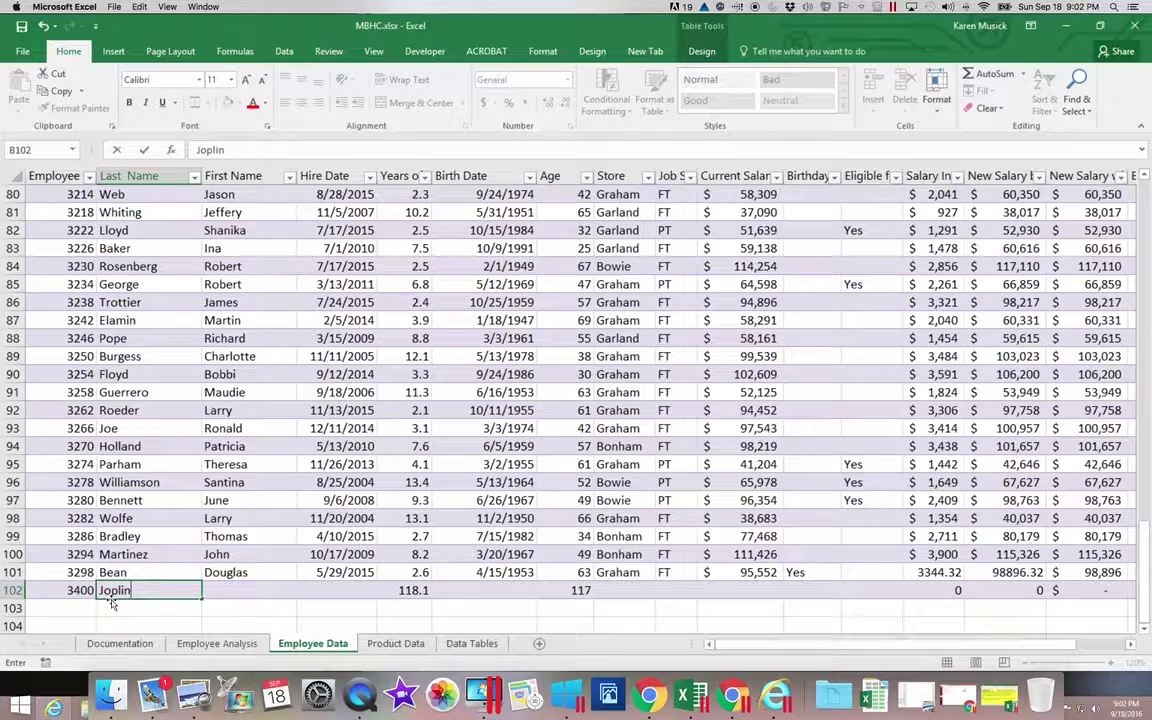
key(Tab)
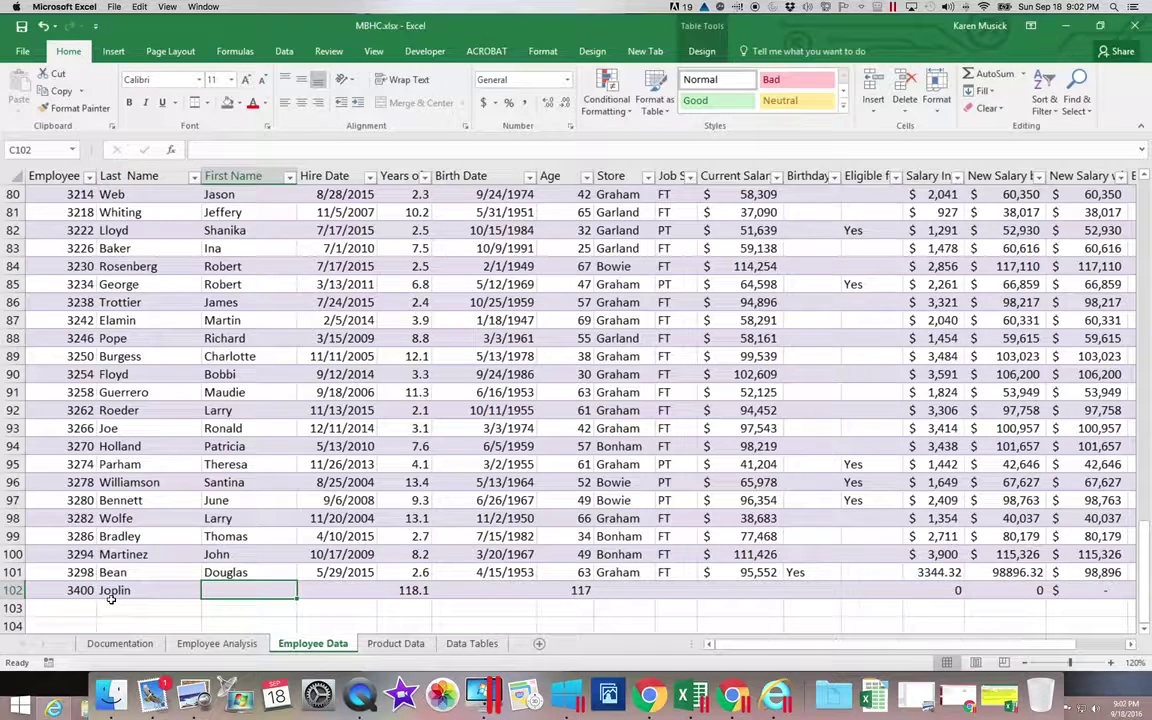
text(Jodi)
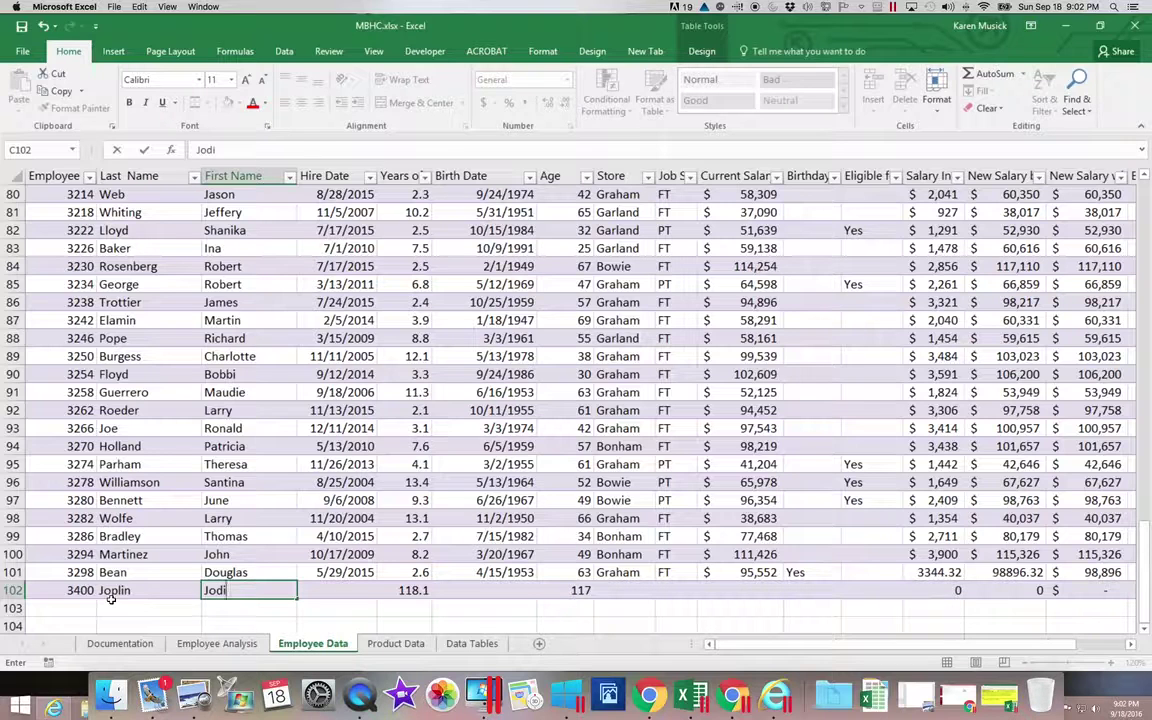
key(Tab)
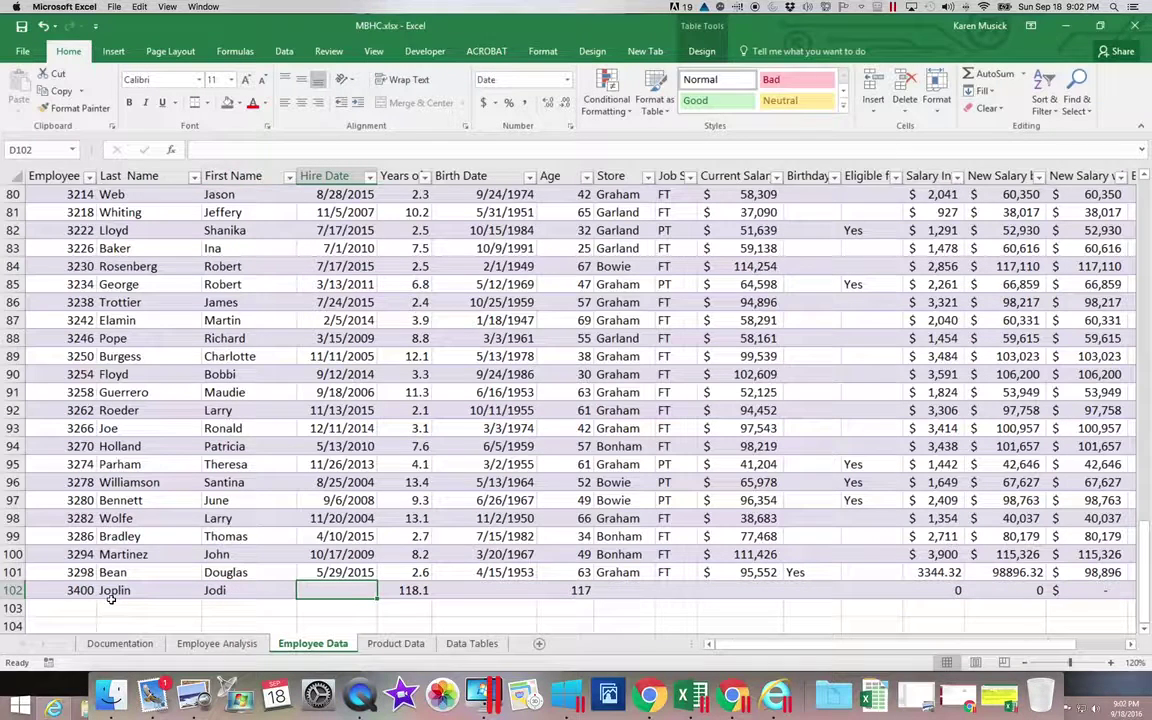
text(4)
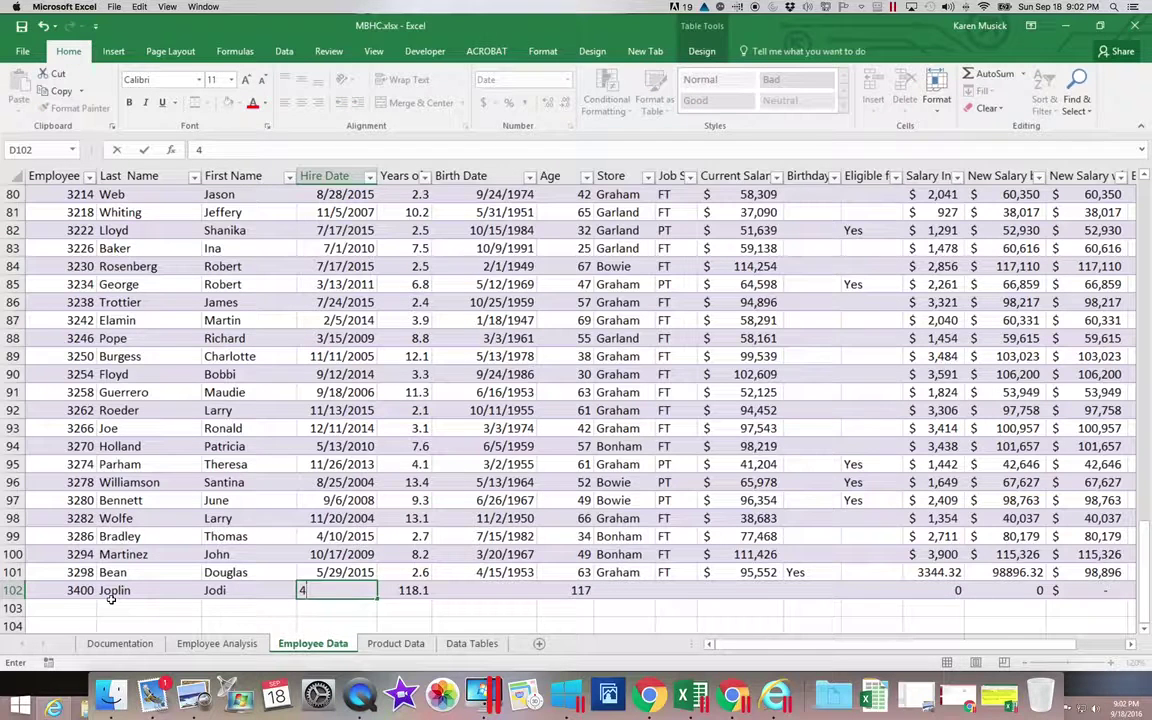
text(/1/2016)
key(Tab)
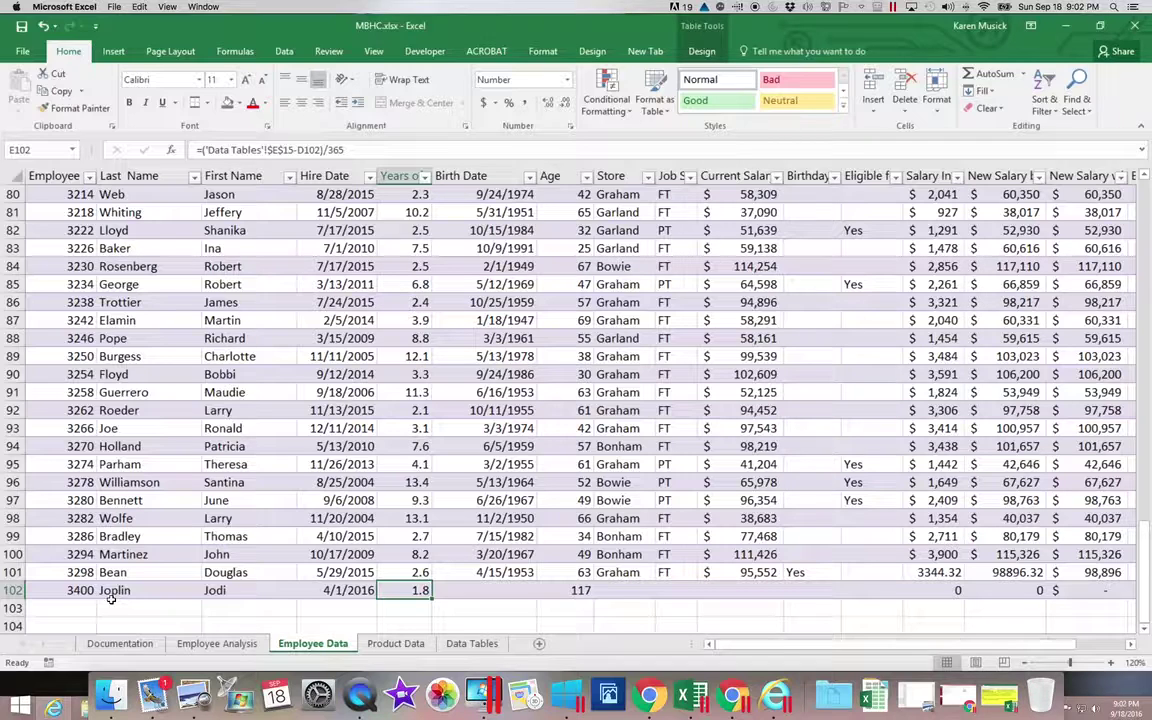
Step: Check the Years of Service formula in rows 101 and 102, and enter the new employee's birth date in F102
key(Up)
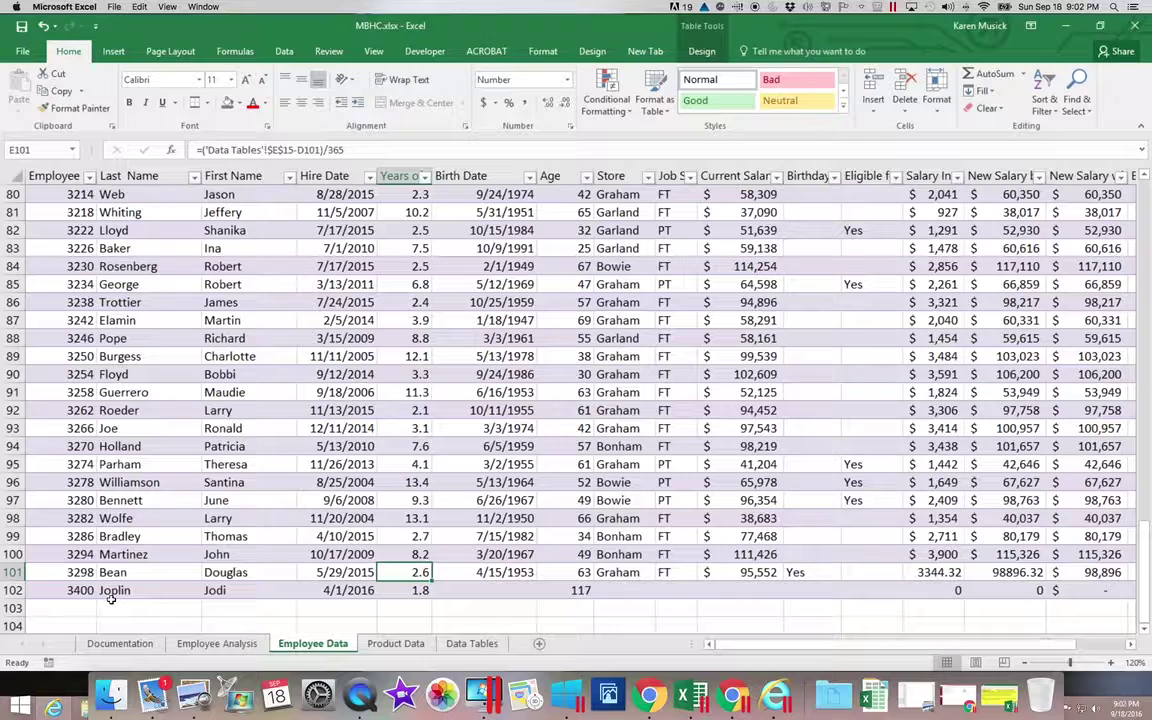
key(Down)
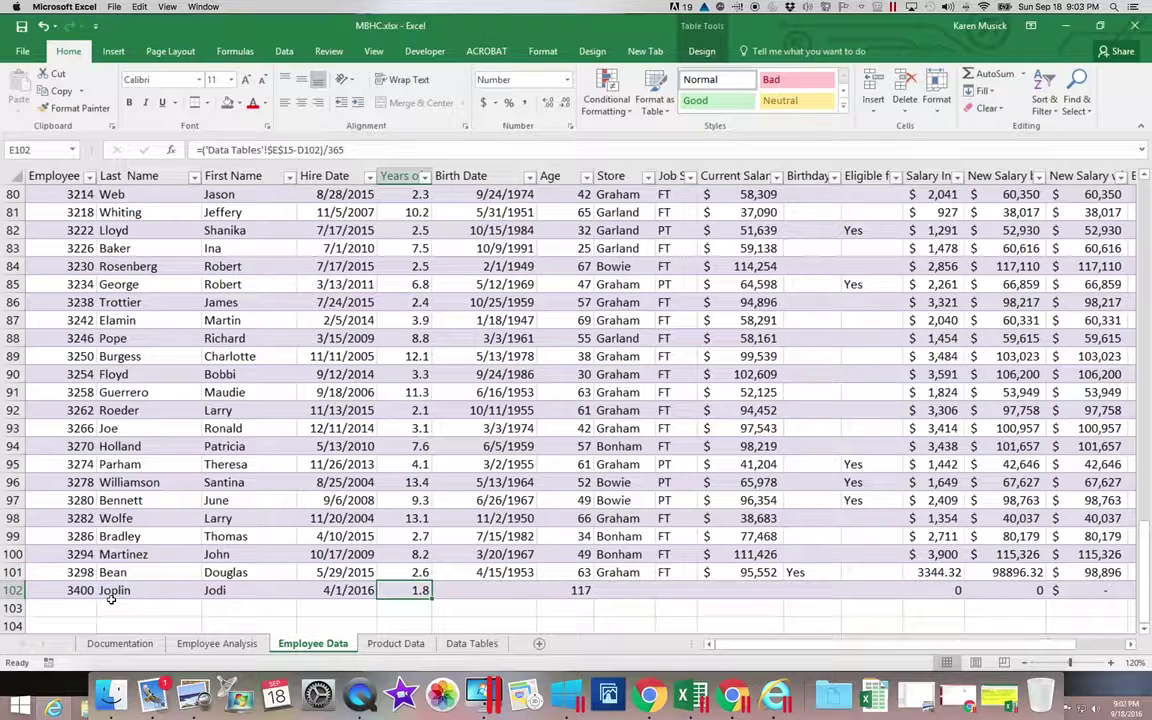
key(Right)
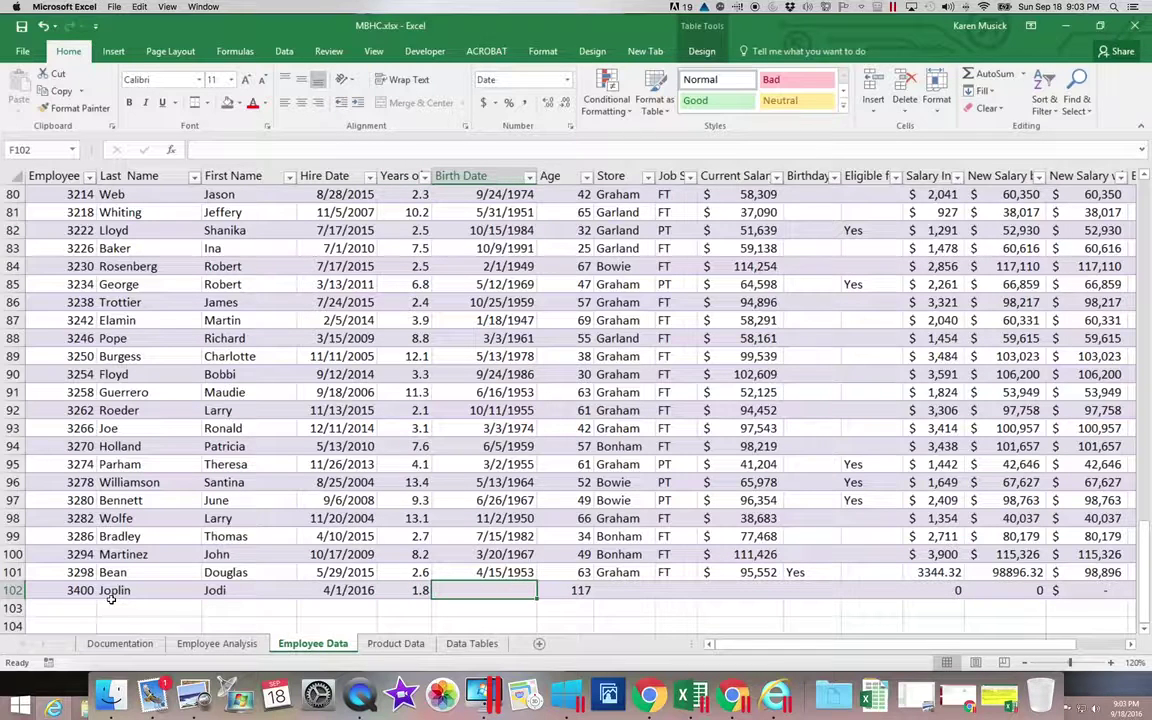
text(11)
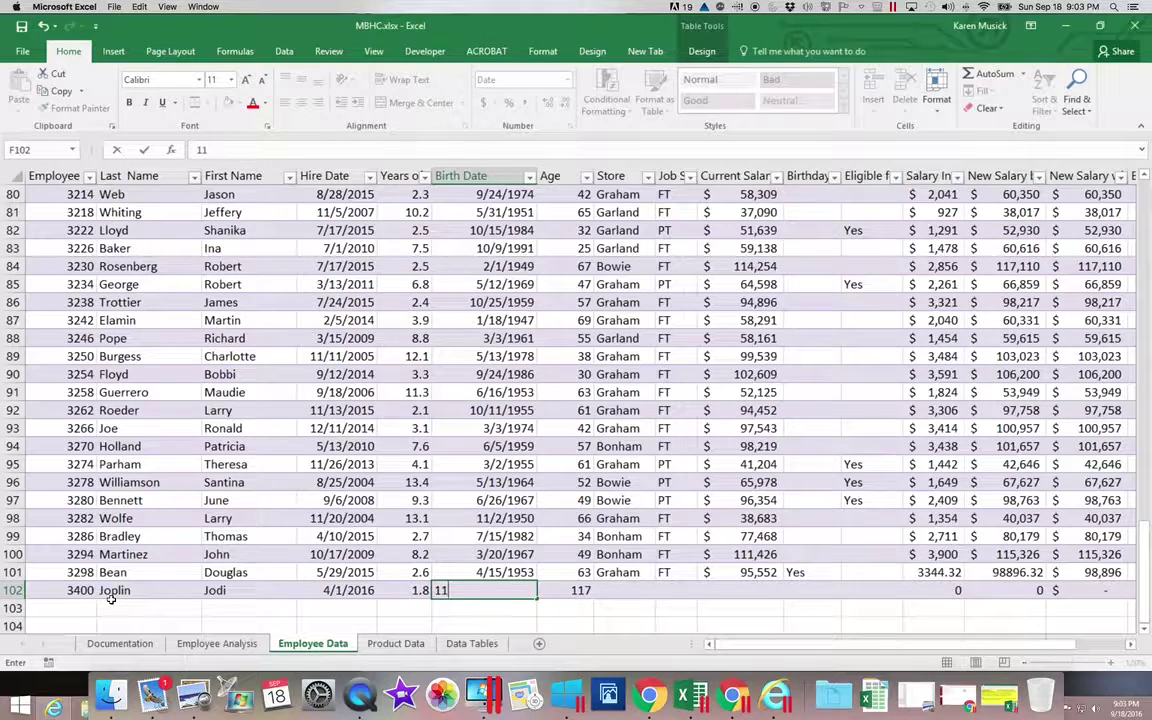
text(/15/1970)
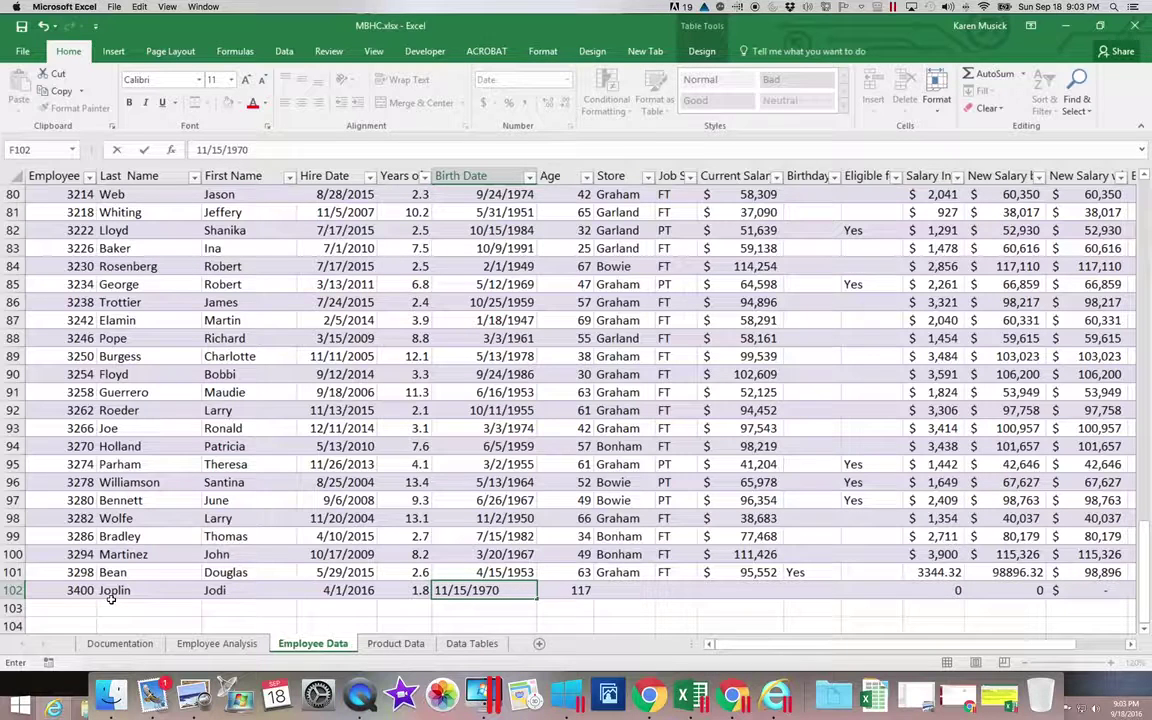
key(Tab)
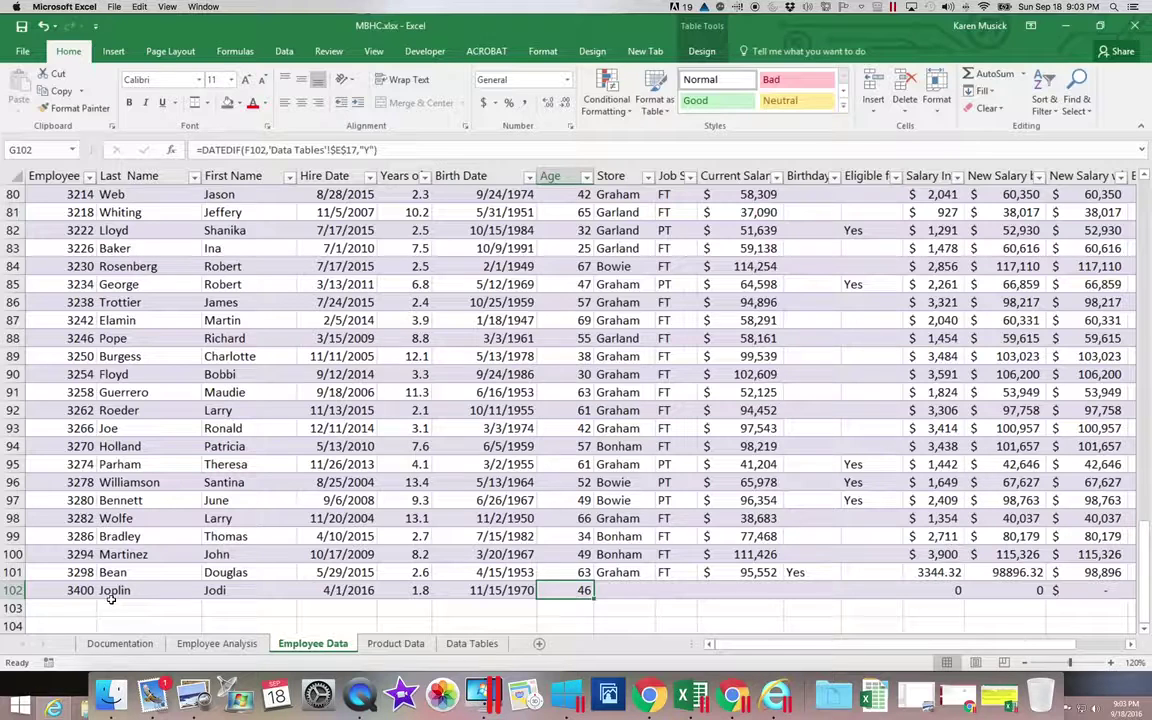
Step: Complete the new employee's record with store Garland, job status PT and current salary 23000
key(Tab)
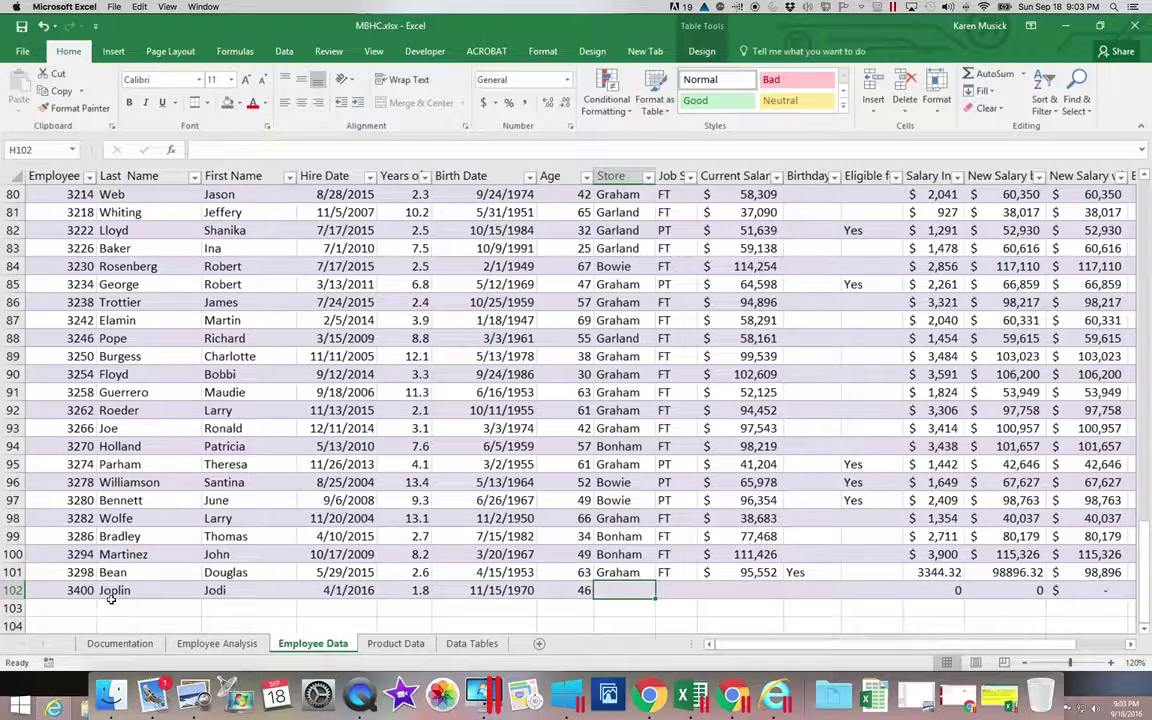
text(Garland)
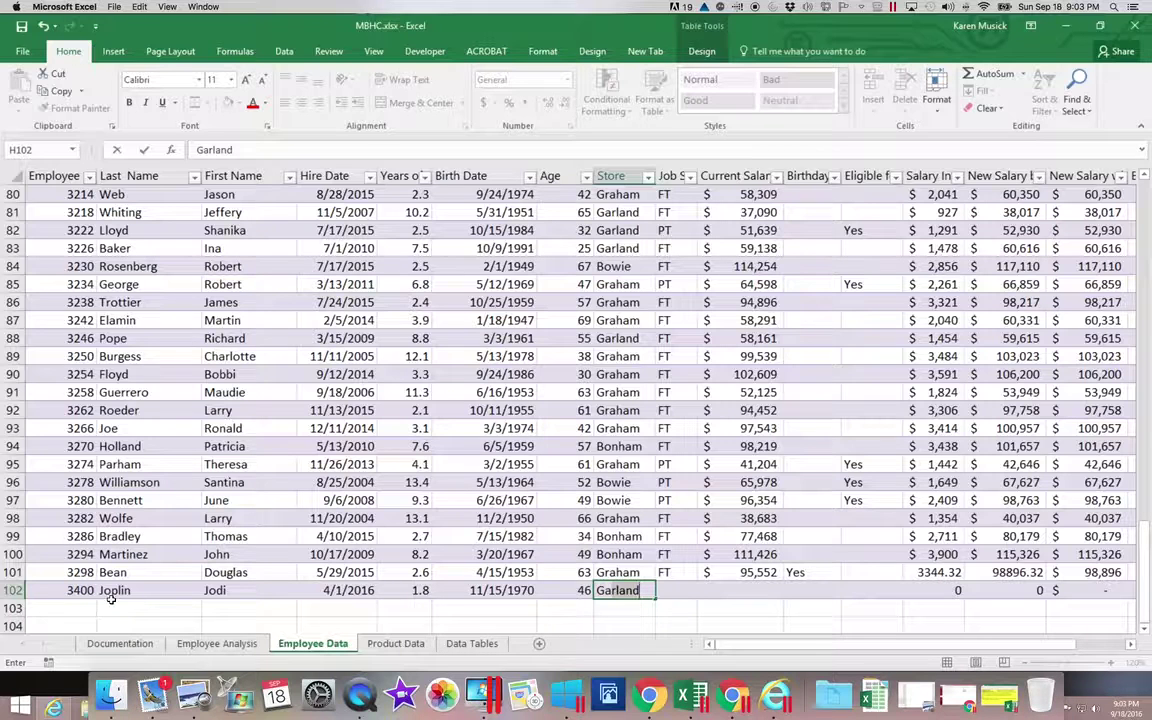
key(Tab)
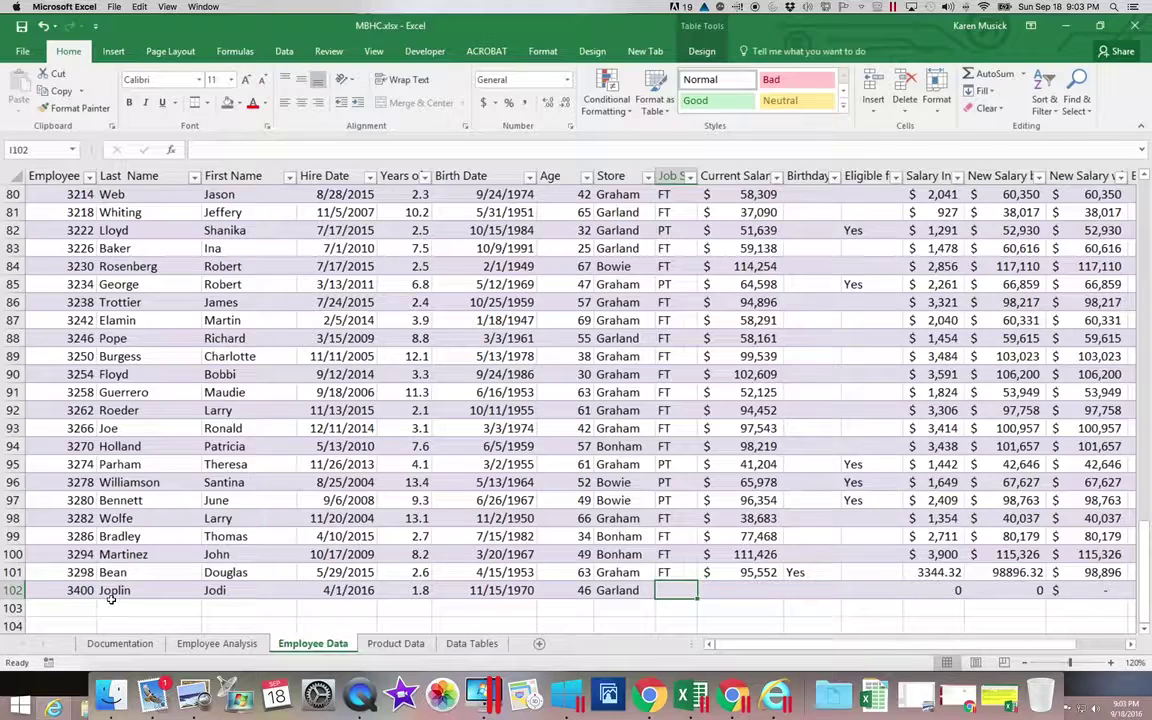
text(PT)
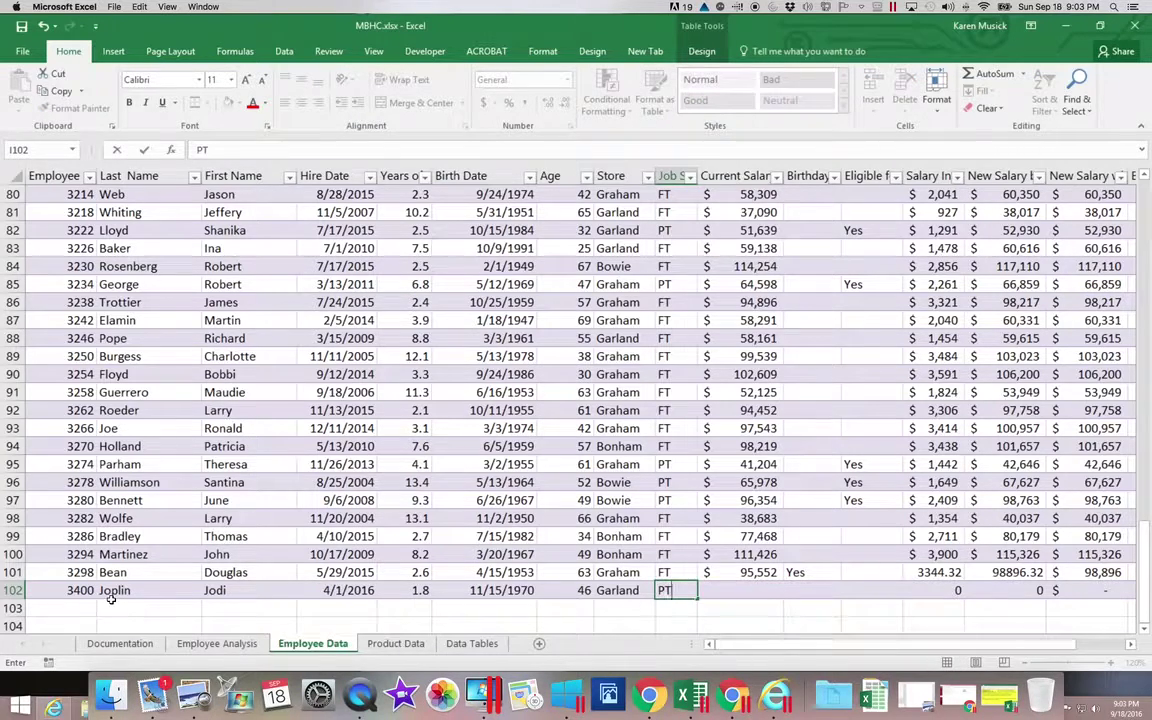
key(Tab)
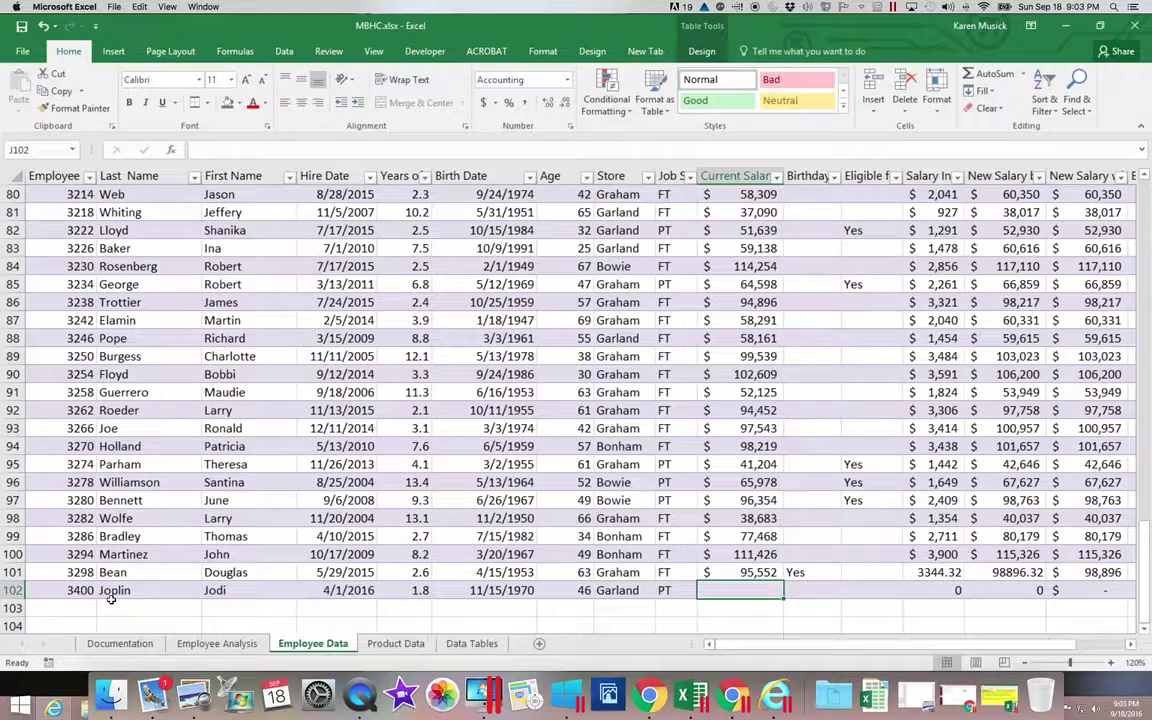
text(23000)
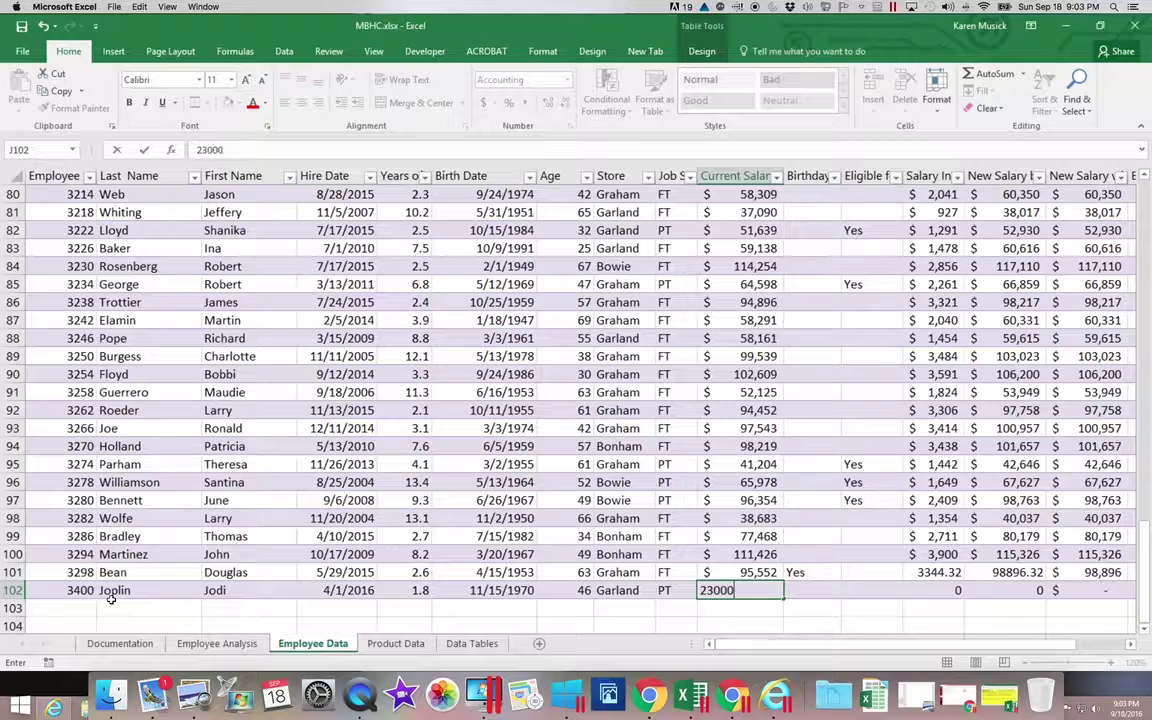
key(Tab)
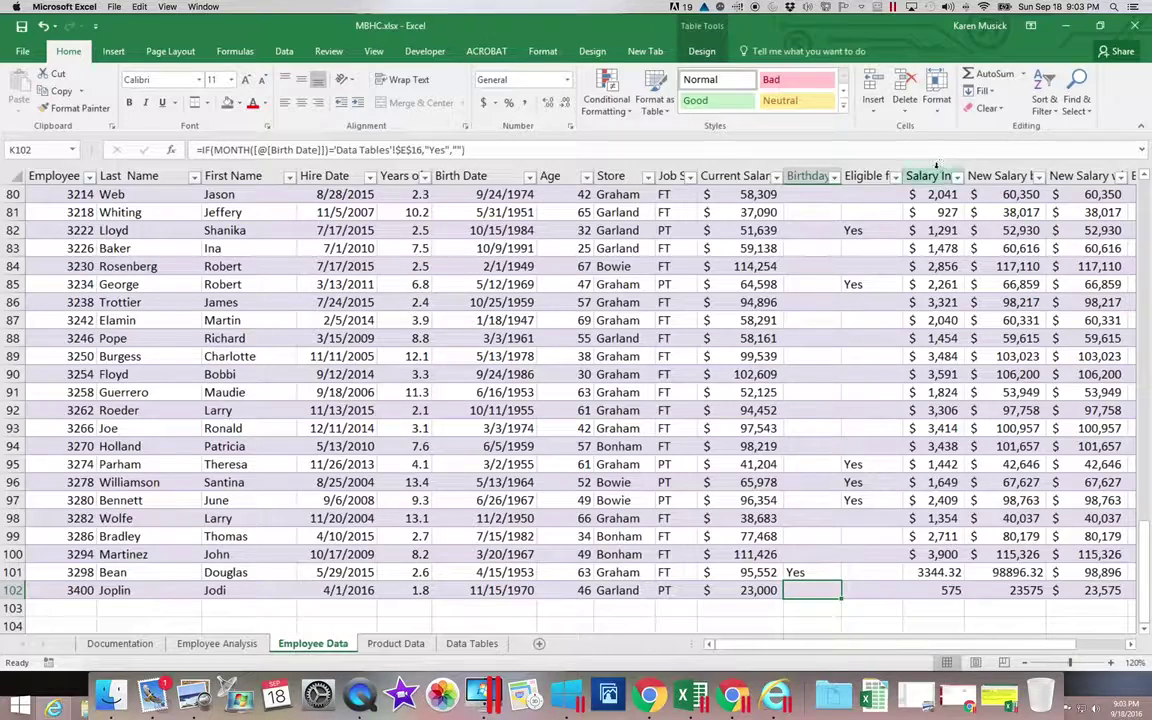
Step: Format the Salary Increase and New Salary by Addition columns as Accounting with no decimal places
click(937, 168)
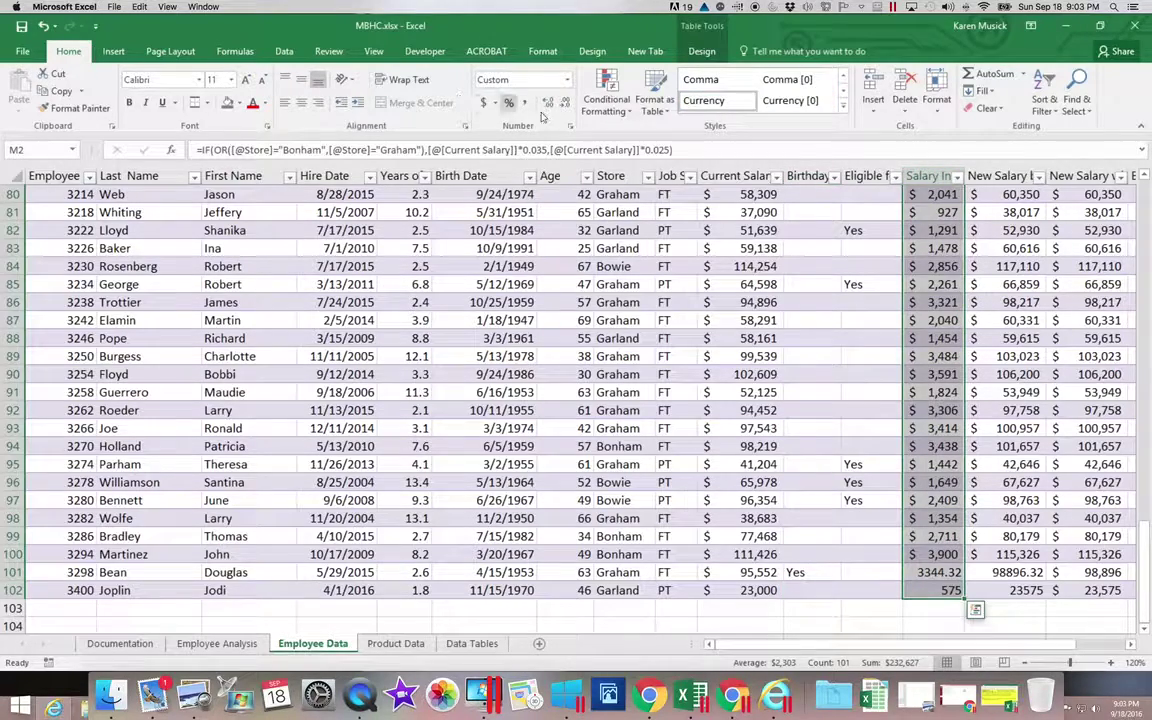
click(482, 103)
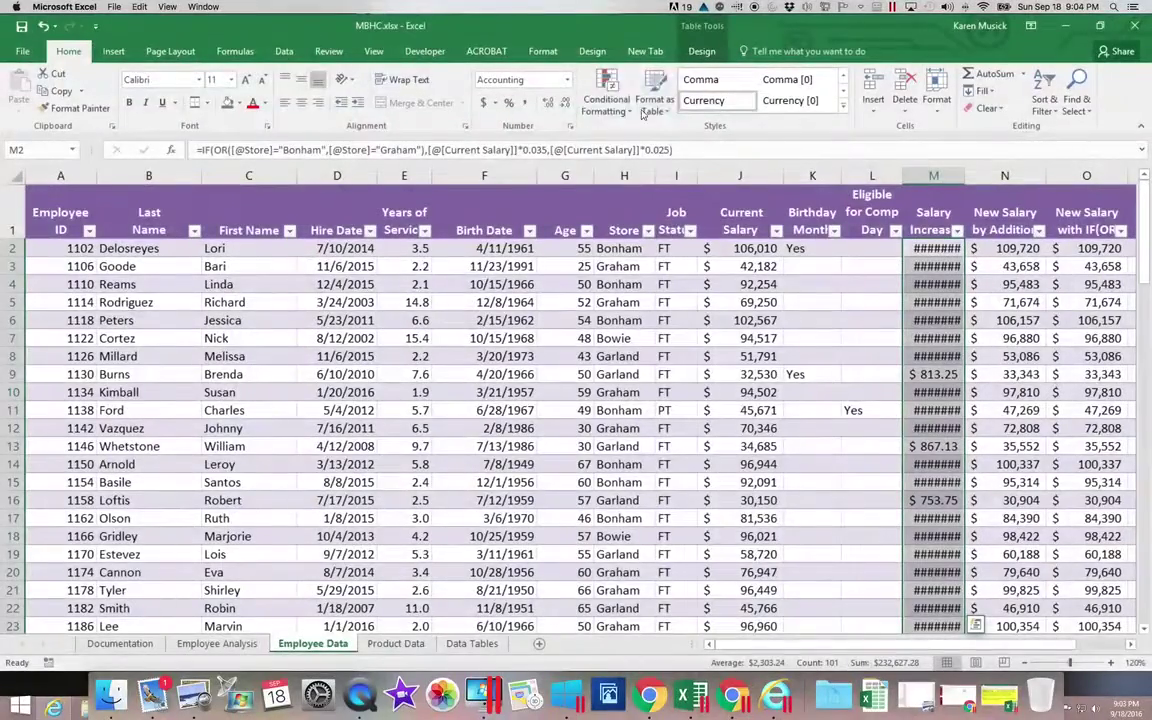
click(564, 103)
click(564, 103)
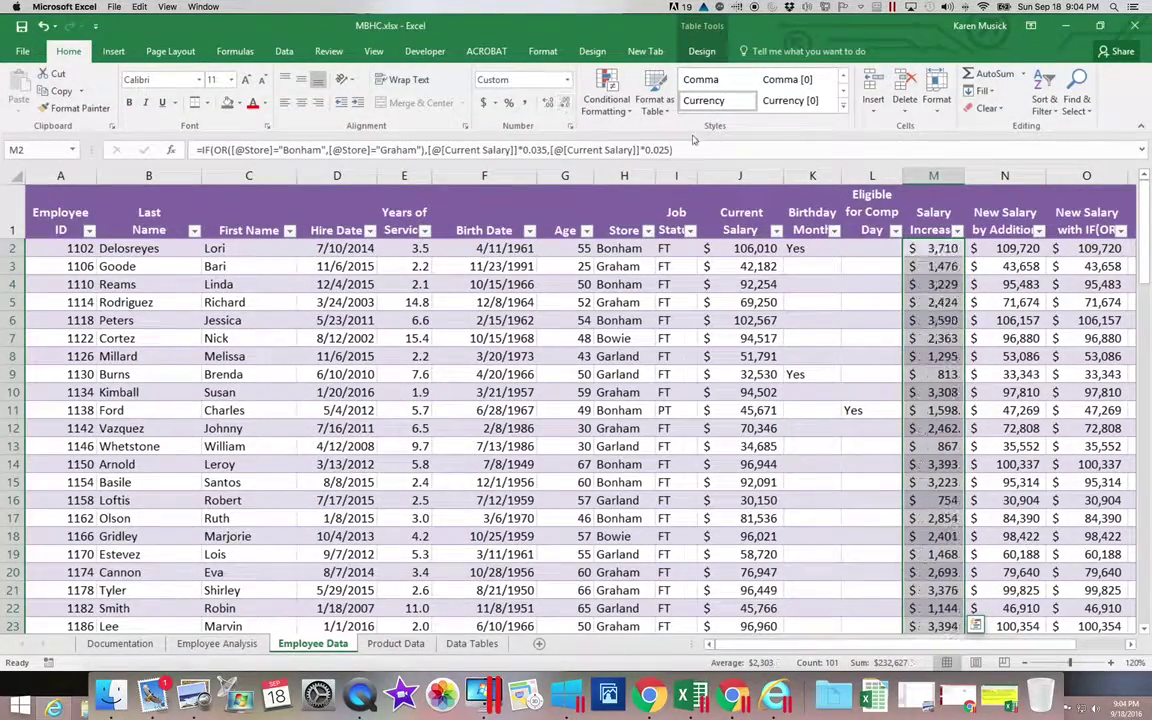
click(1005, 170)
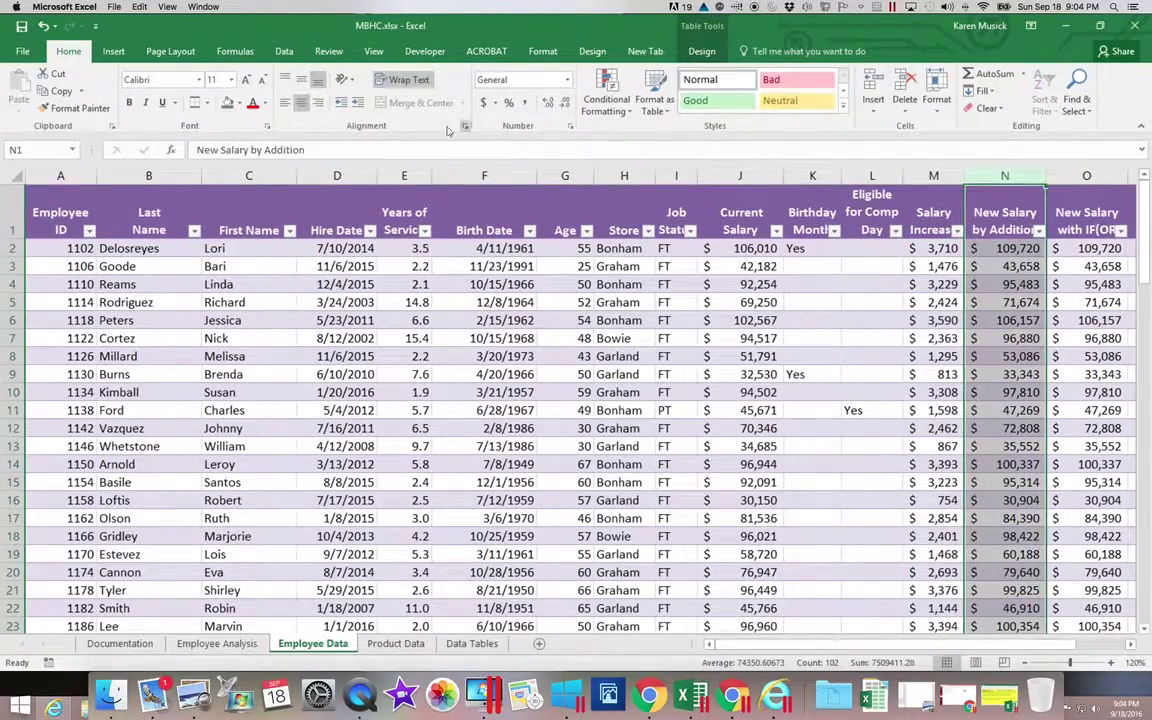
click(483, 103)
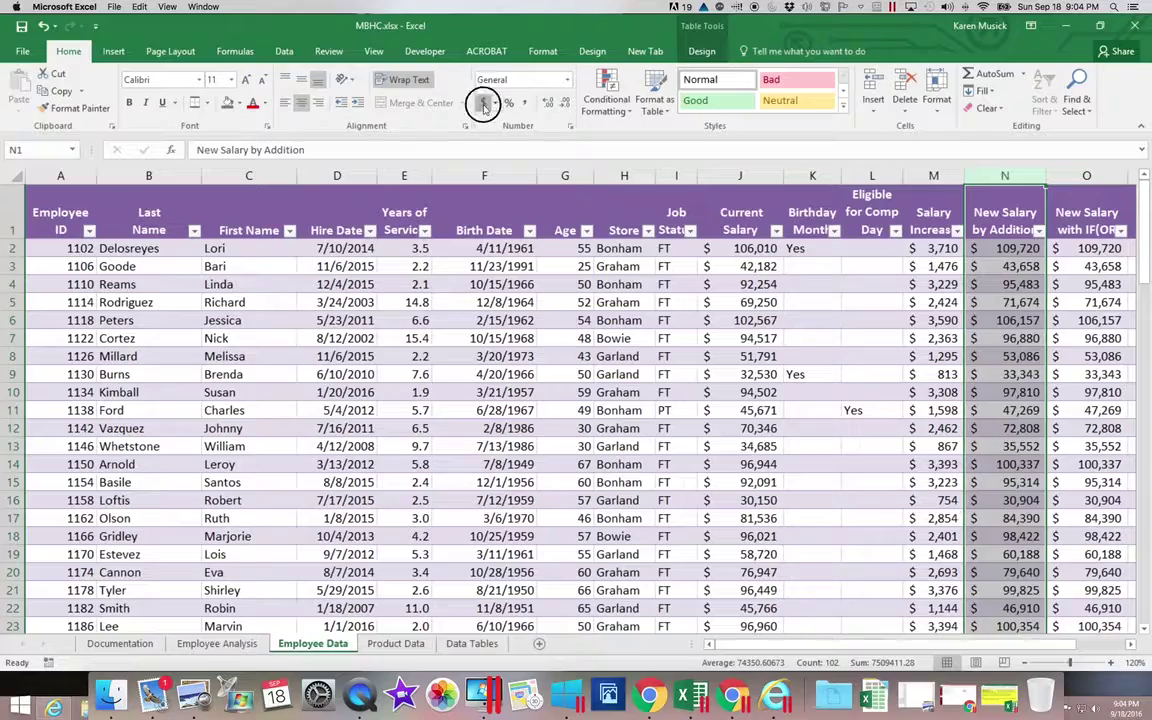
click(566, 103)
click(566, 103)
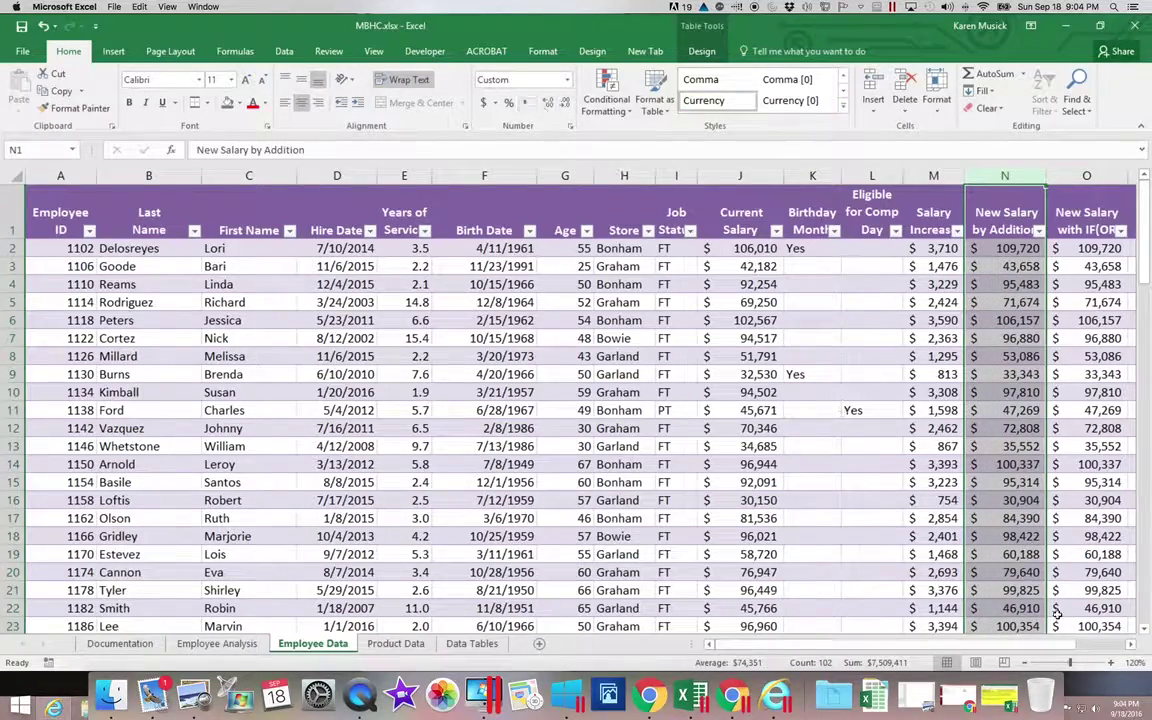
Step: Format the New Salary with IF(OR and Bonus Amount columns as Accounting with no decimal places
scroll(1020, 585, right, 3)
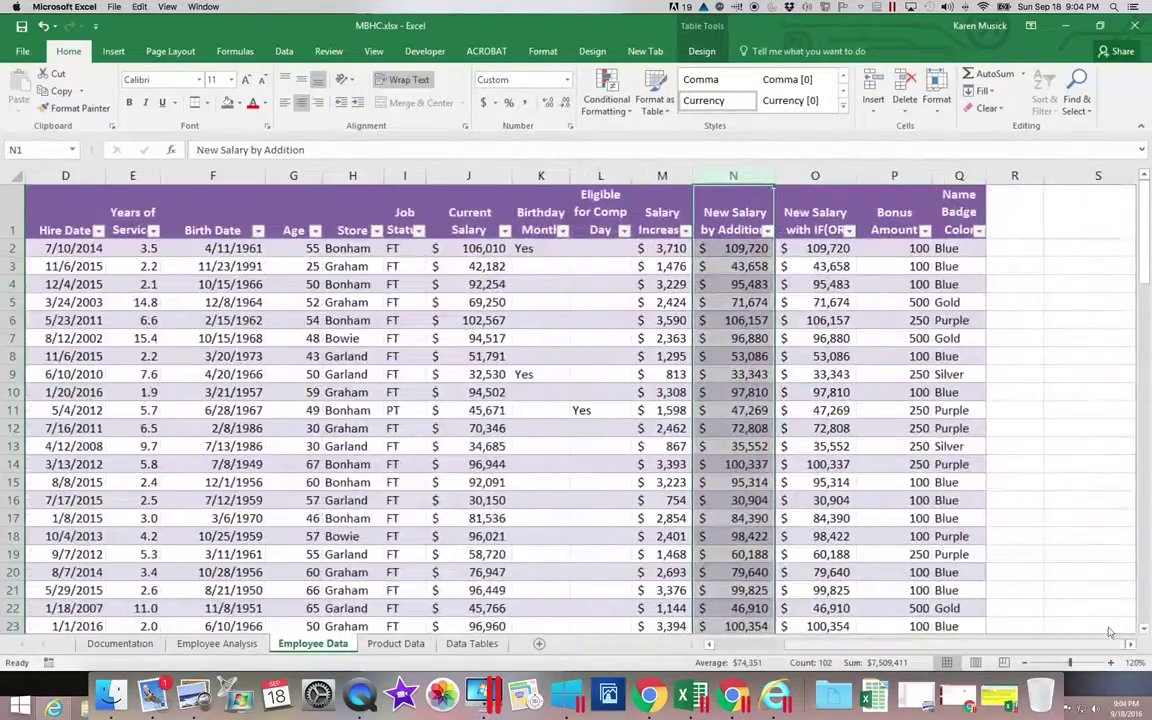
click(797, 176)
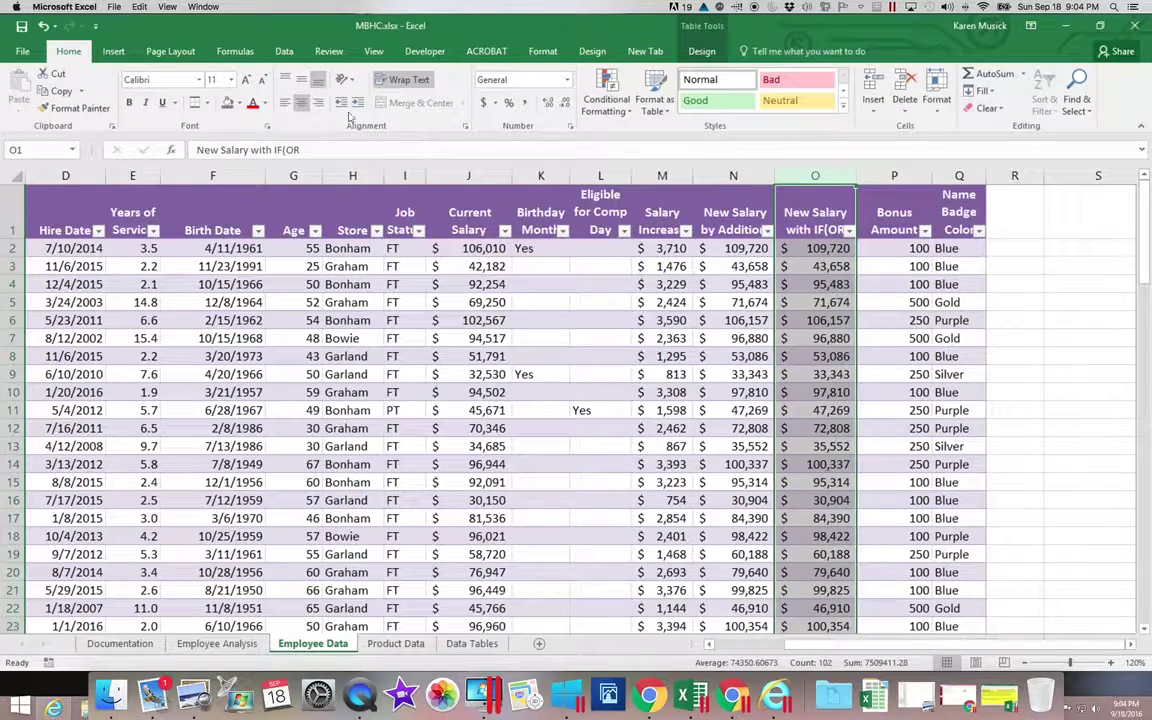
click(484, 104)
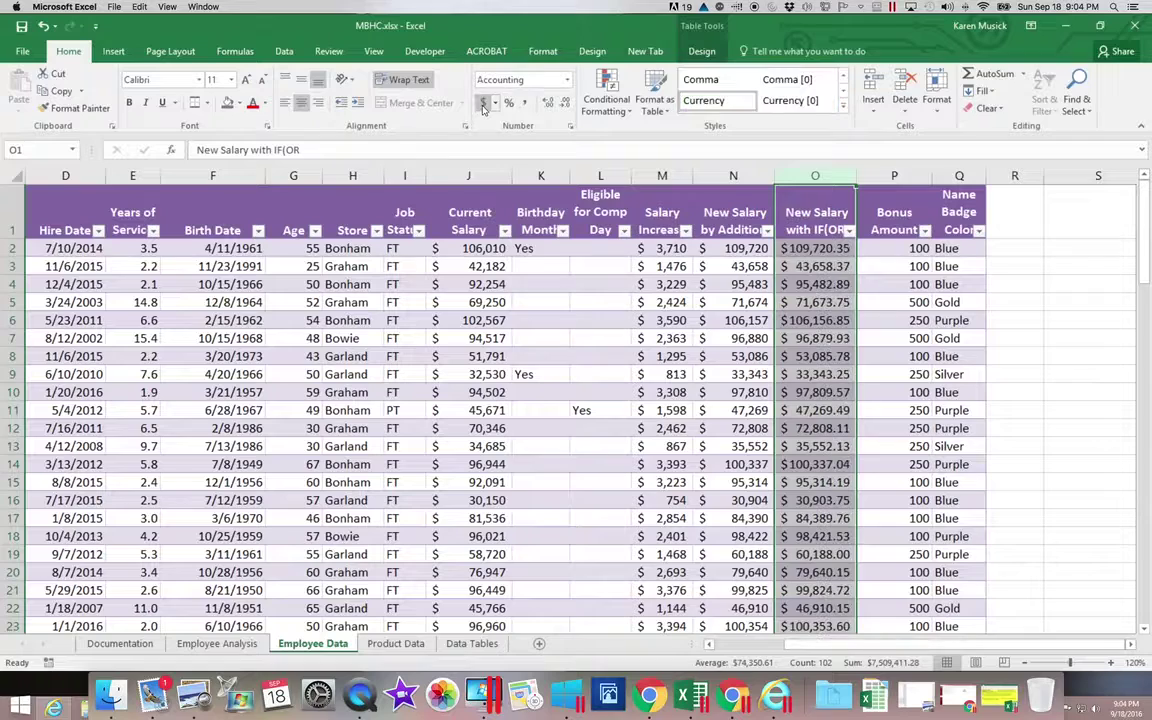
click(565, 104)
click(565, 104)
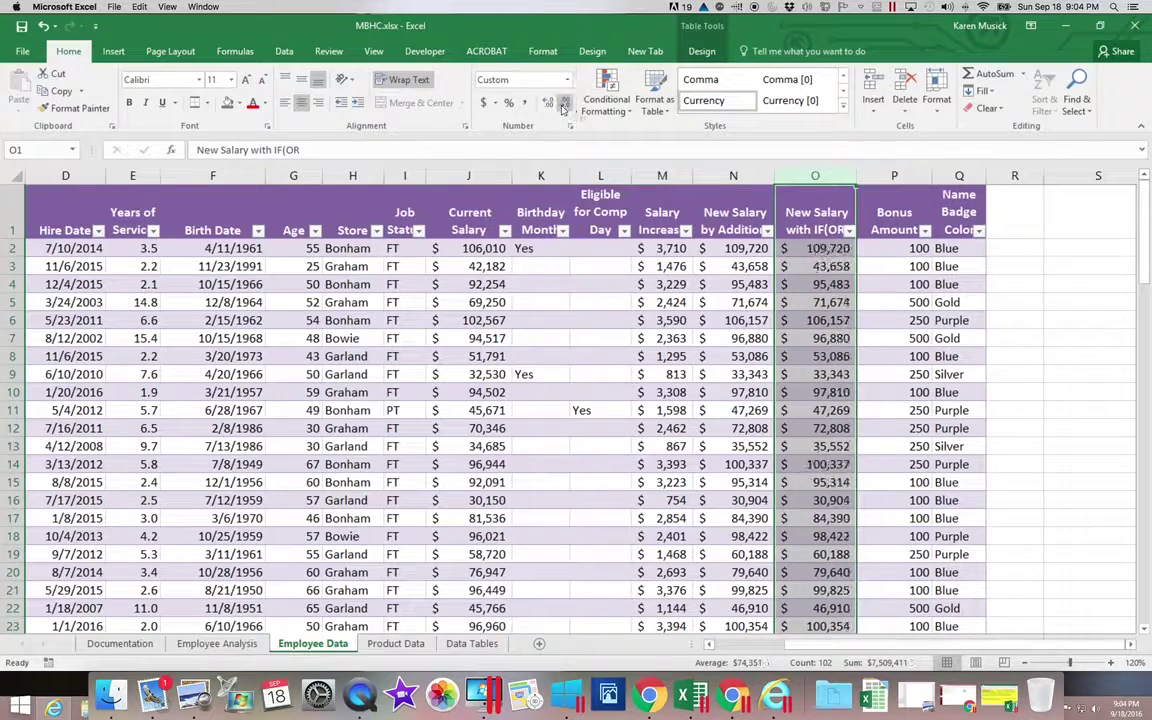
click(905, 177)
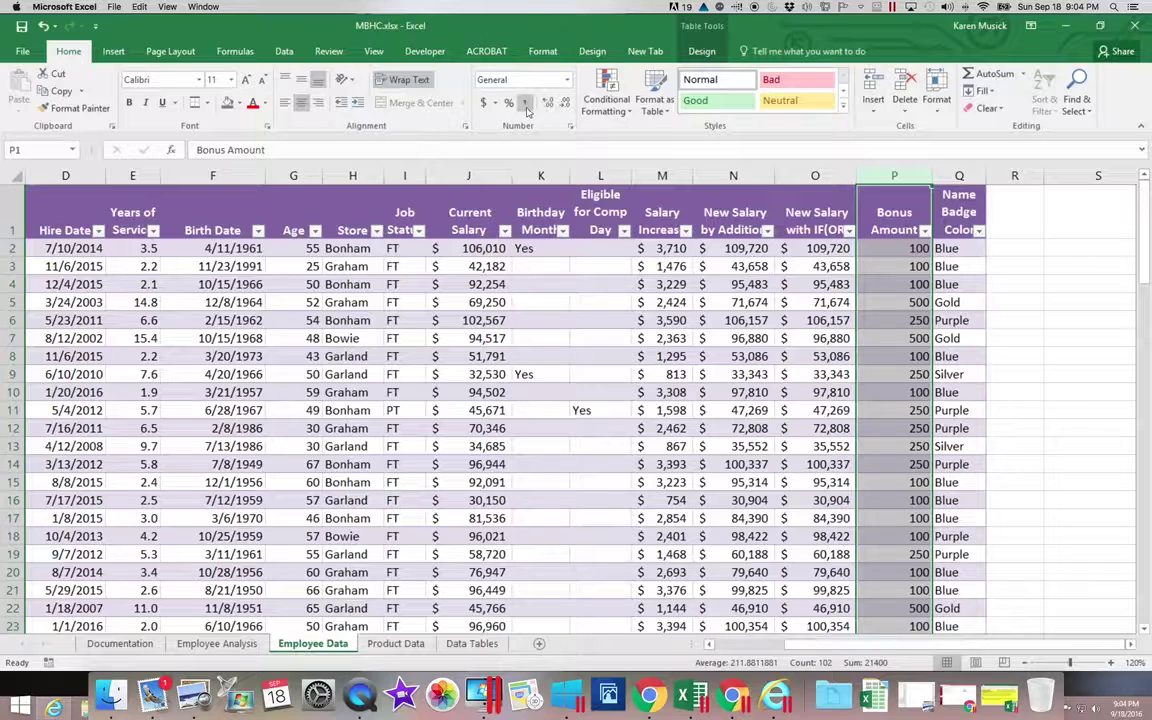
click(483, 102)
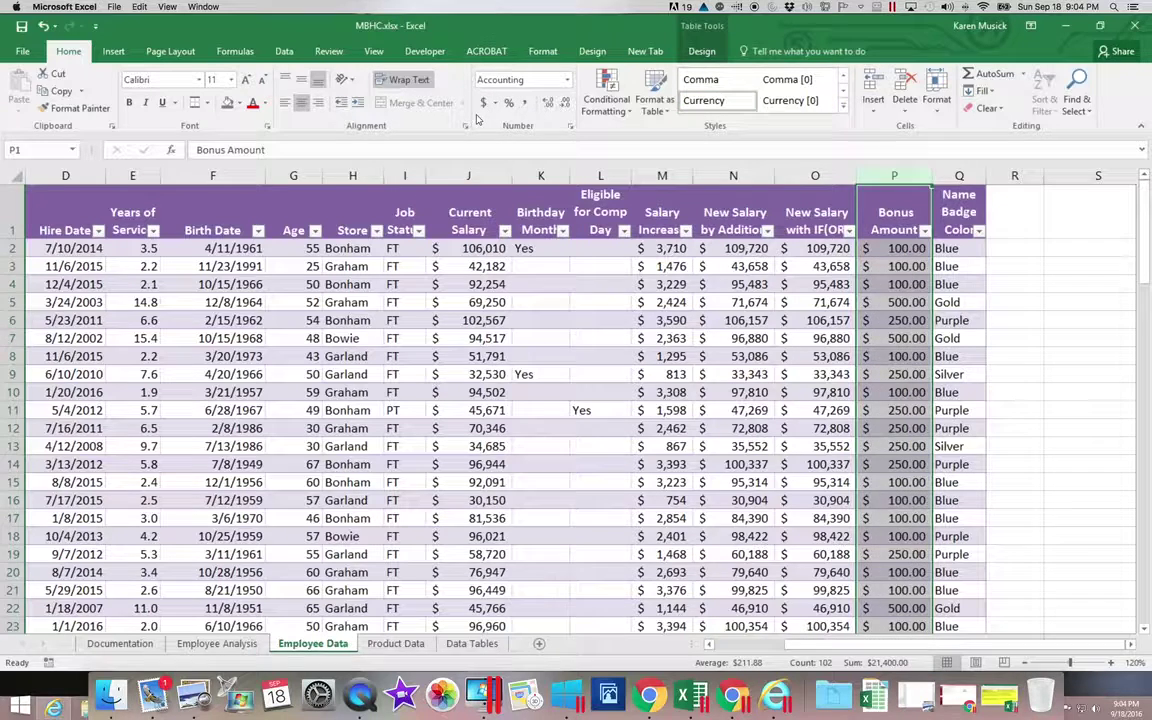
click(565, 104)
click(565, 104)
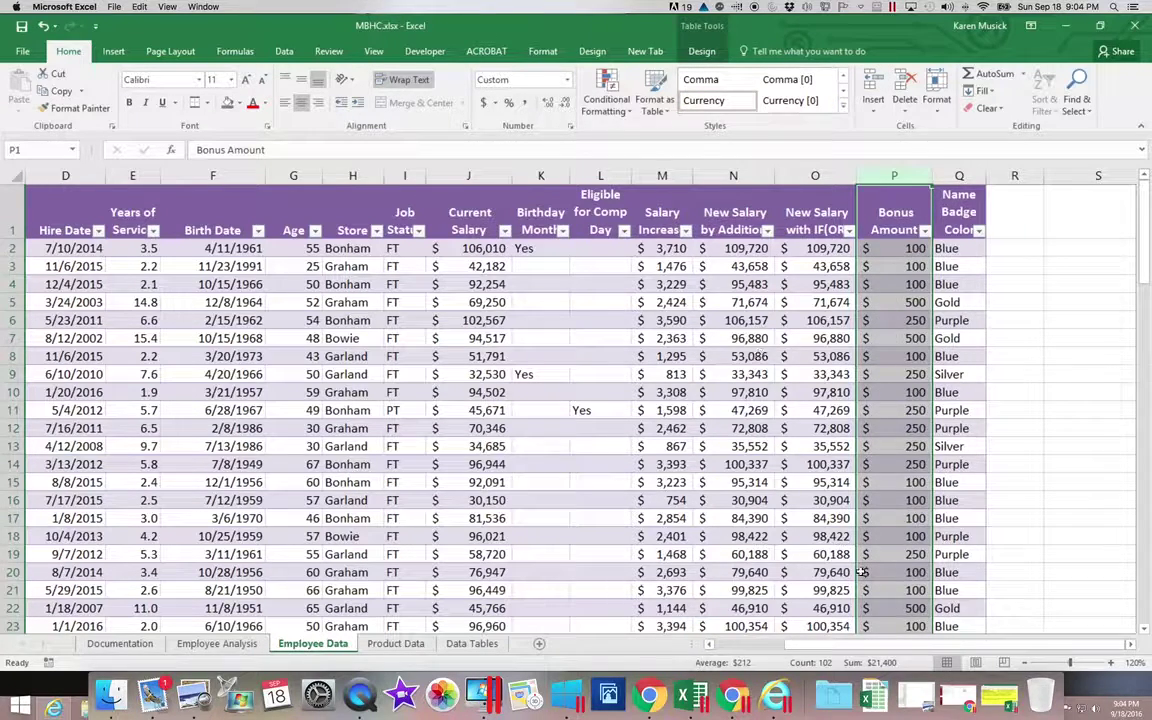
Step: Review the Birthday Month, Comp Day, Salary Increase and New Salary by Addition formulas in the new employee's row 102
scroll(1146, 592, down, 20)
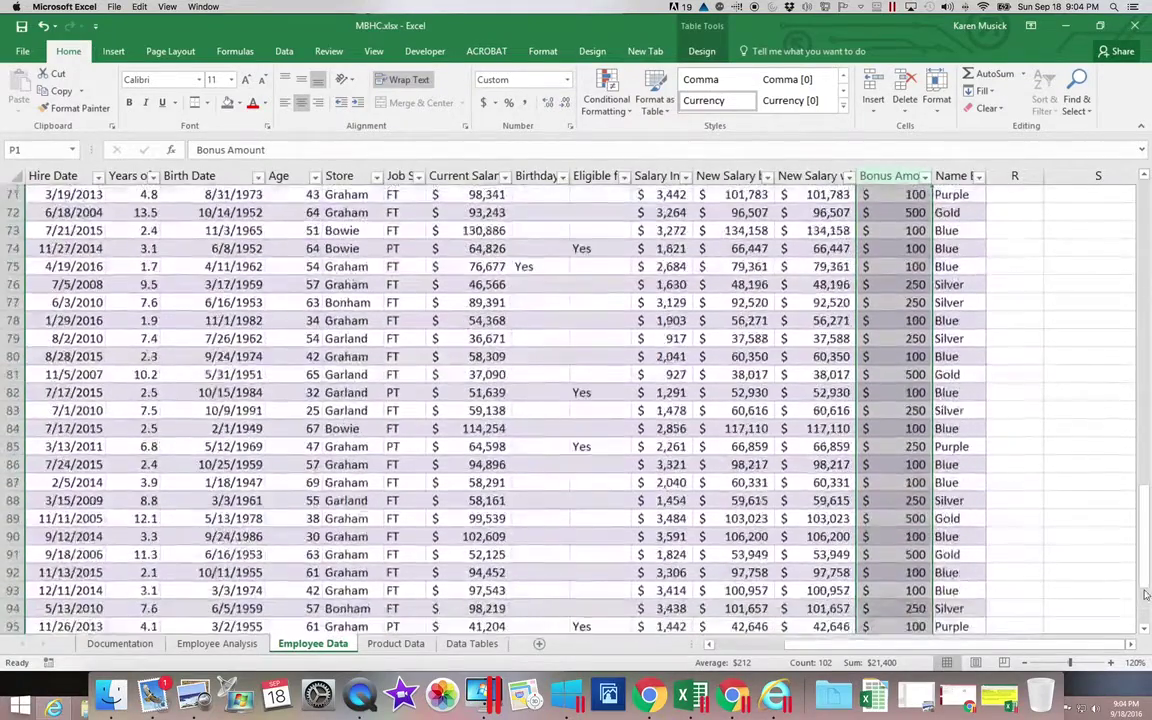
scroll(1146, 592, down, 8)
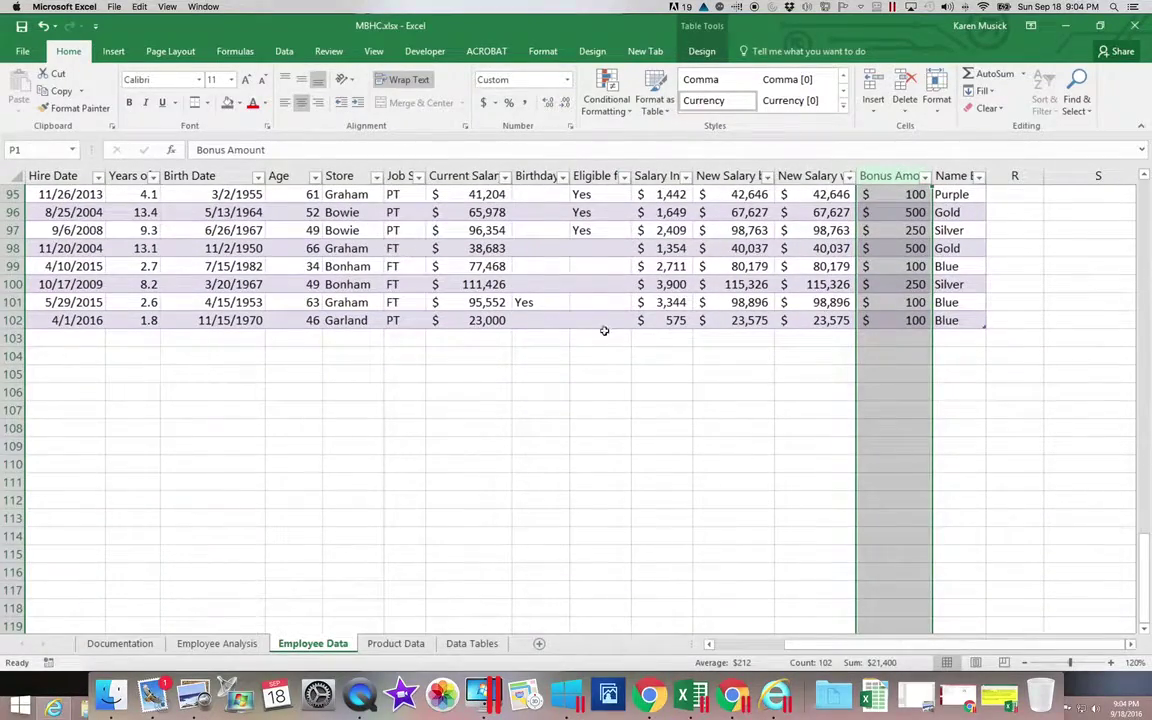
click(534, 320)
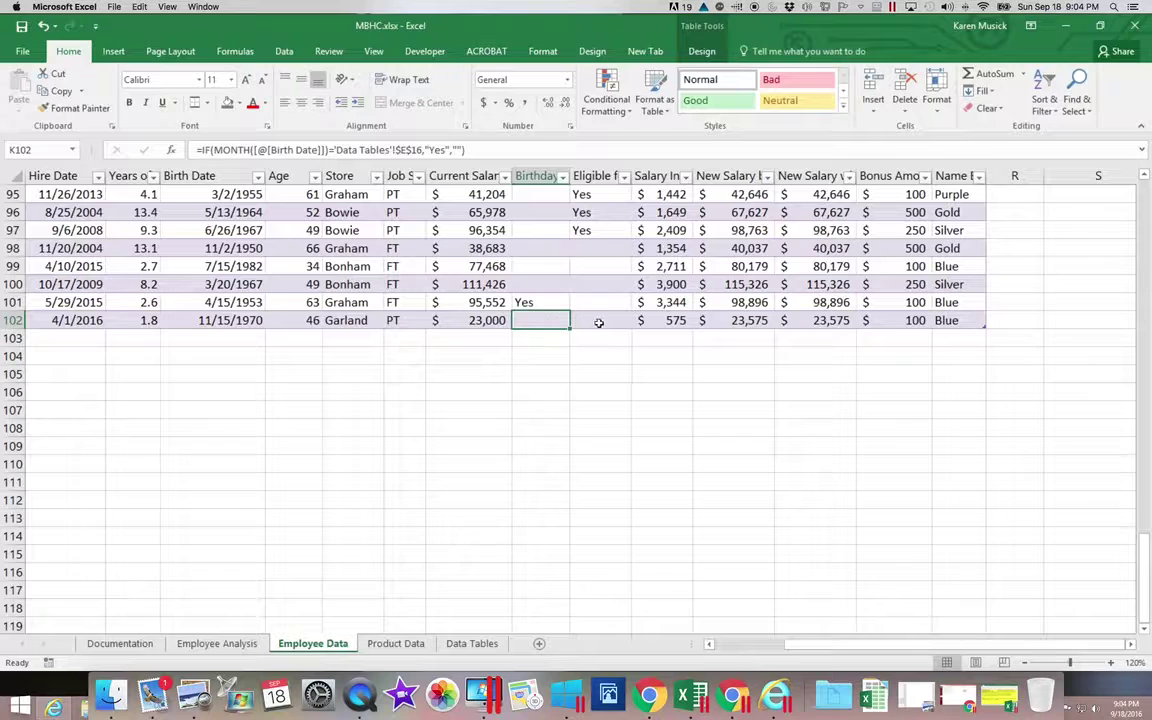
click(598, 321)
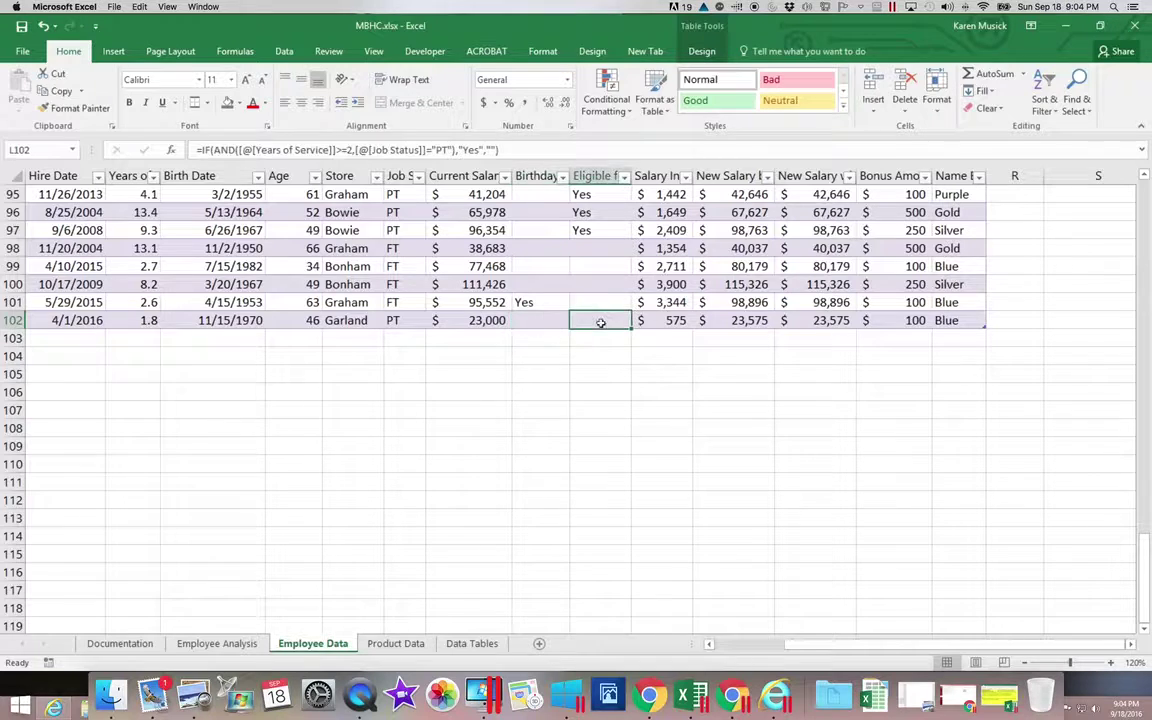
click(669, 321)
click(761, 323)
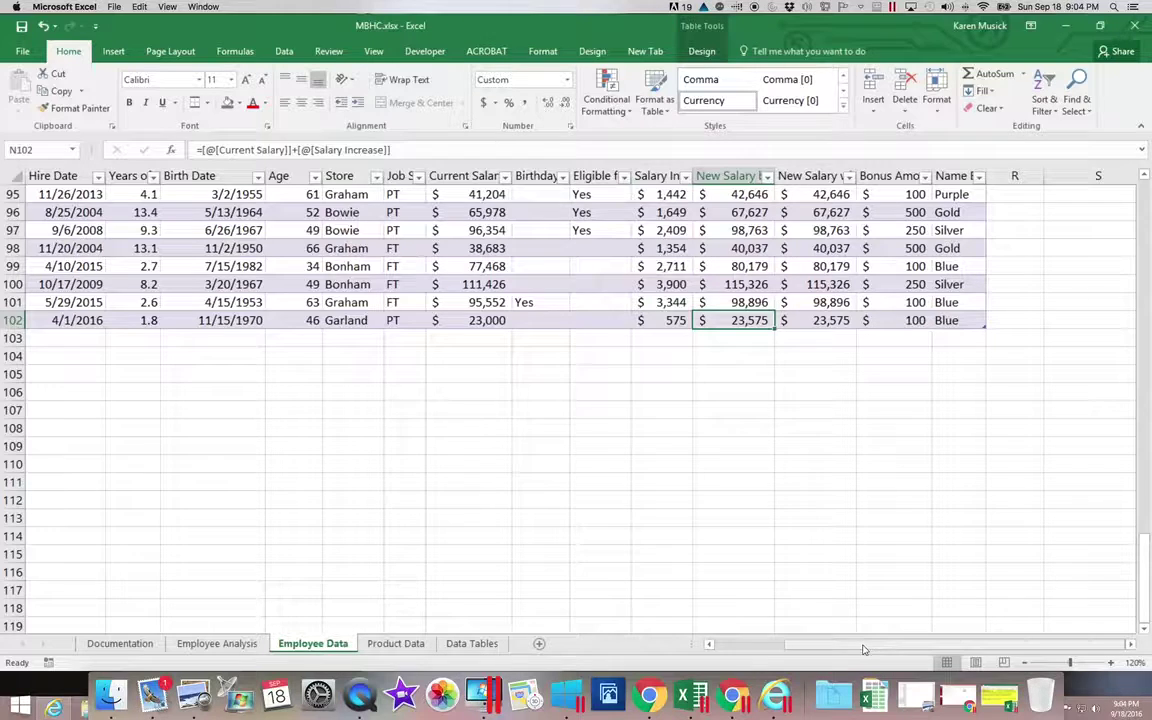
drag(864, 650, 767, 650)
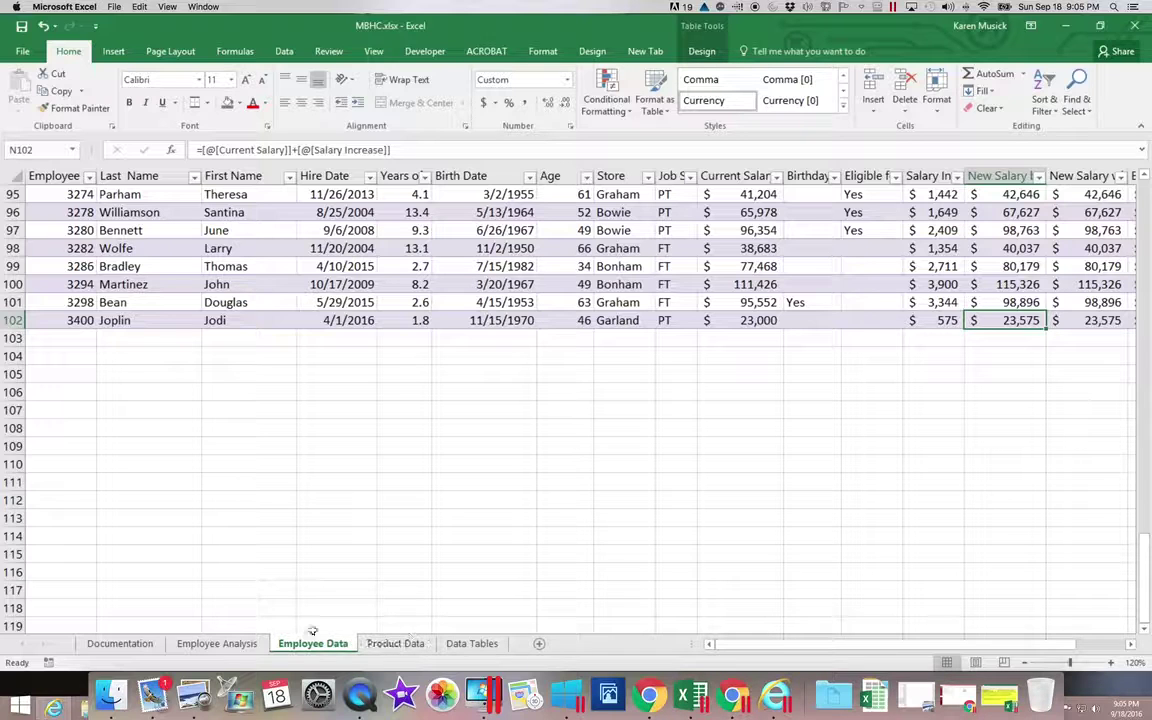
Step: Inspect the COUNTIF formula for Bonham's total employees in cell B3 of the Employee Analysis sheet
click(249, 643)
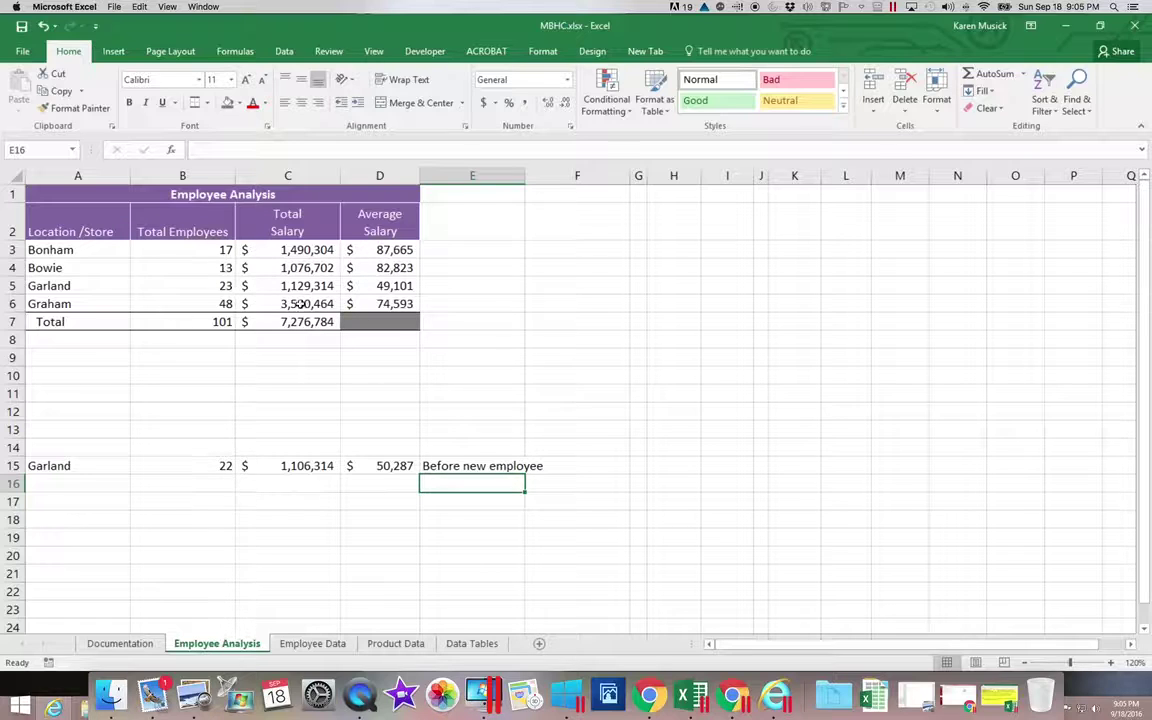
click(212, 250)
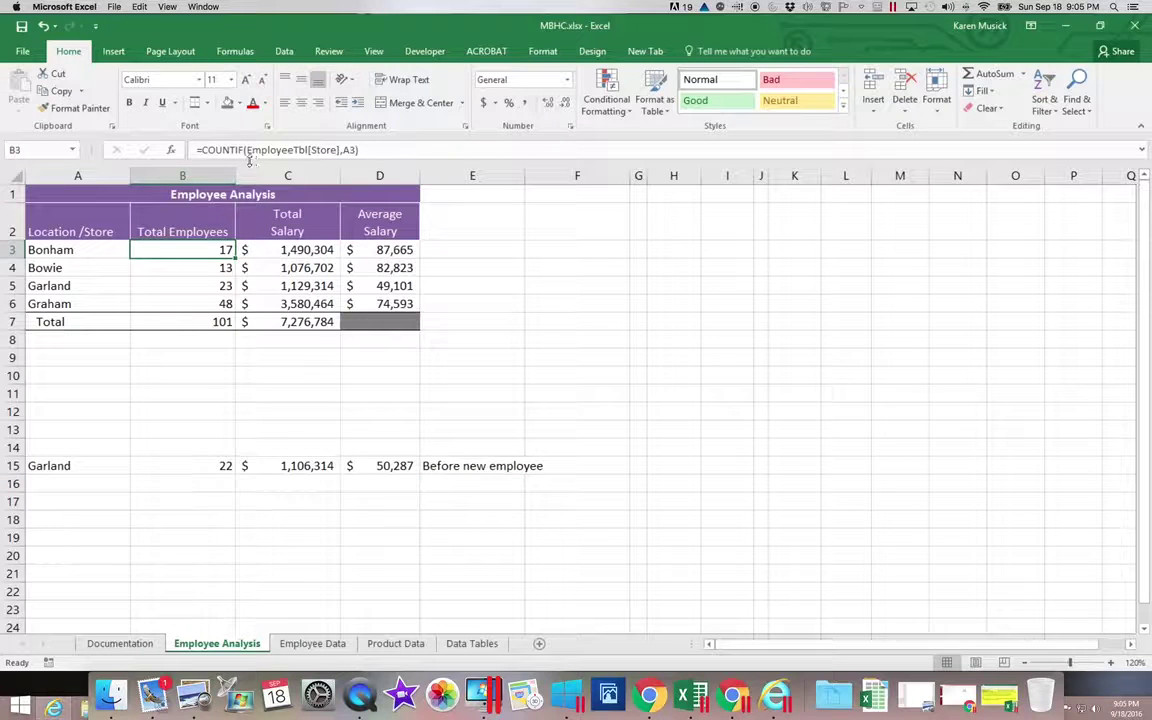